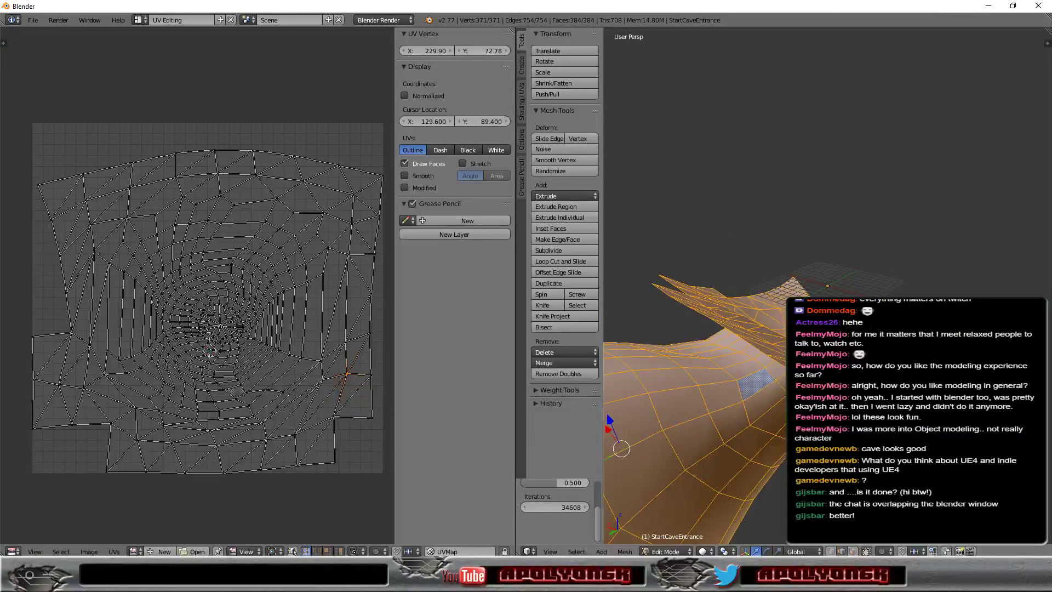
Place the 2D cursor near the lower UV layout and select one cave mesh edge
middle_click_drag(696, 410, 712, 433)
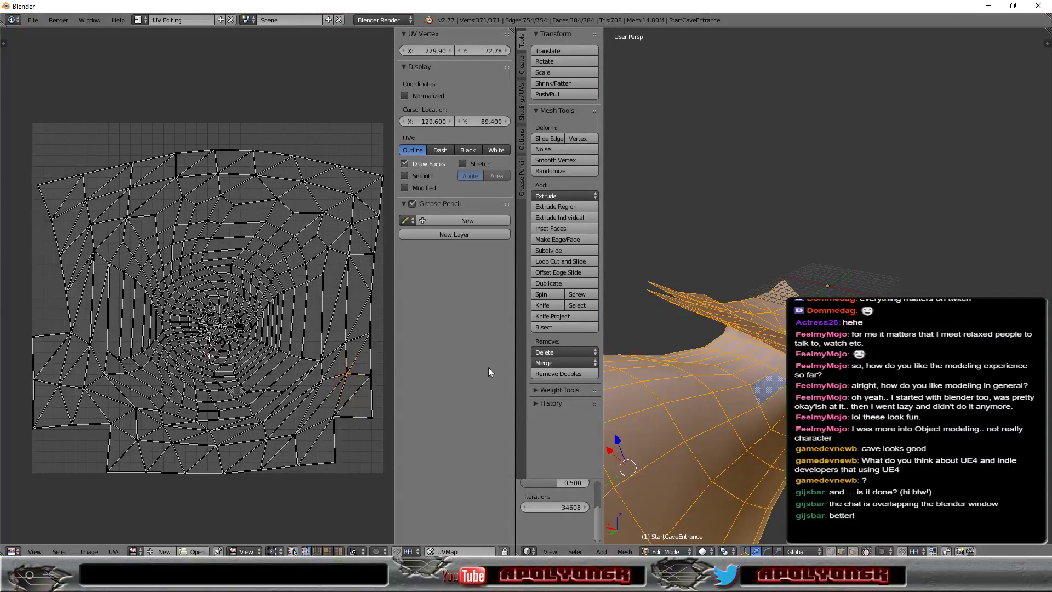
left_click(236, 391)
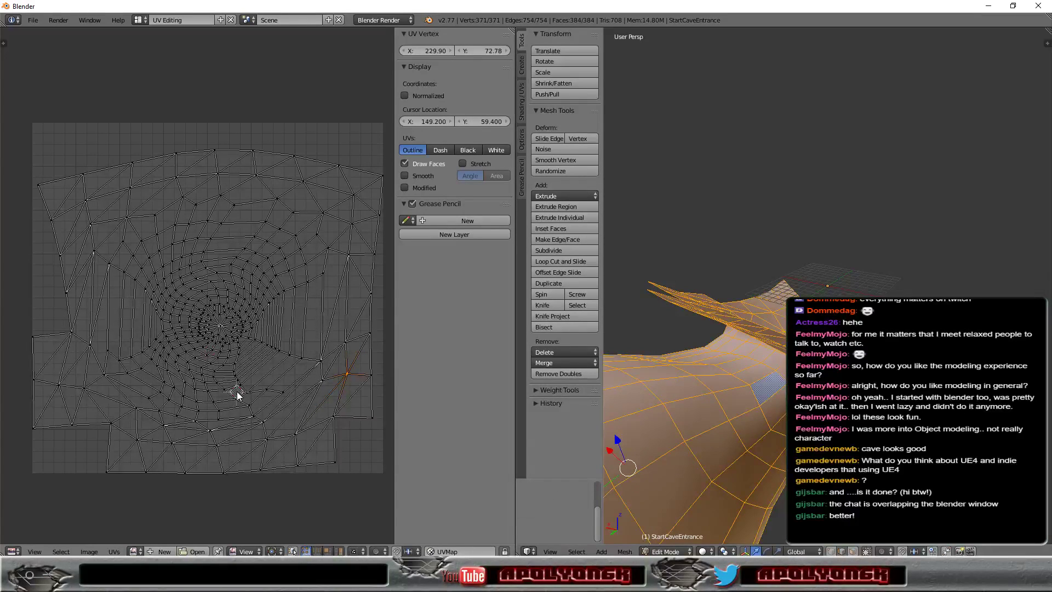
right_click(243, 397)
left_click(247, 392)
left_click(256, 392)
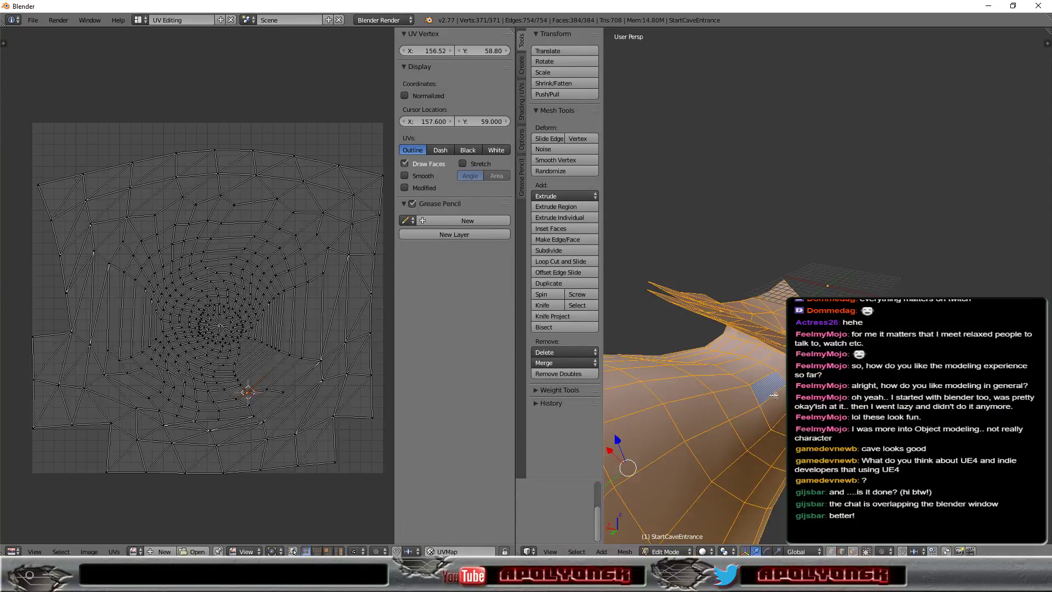
mouse_move(657, 395)
middle_mouse_down()
mouse_move(759, 388)
mouse_move(774, 404)
middle_mouse_up()
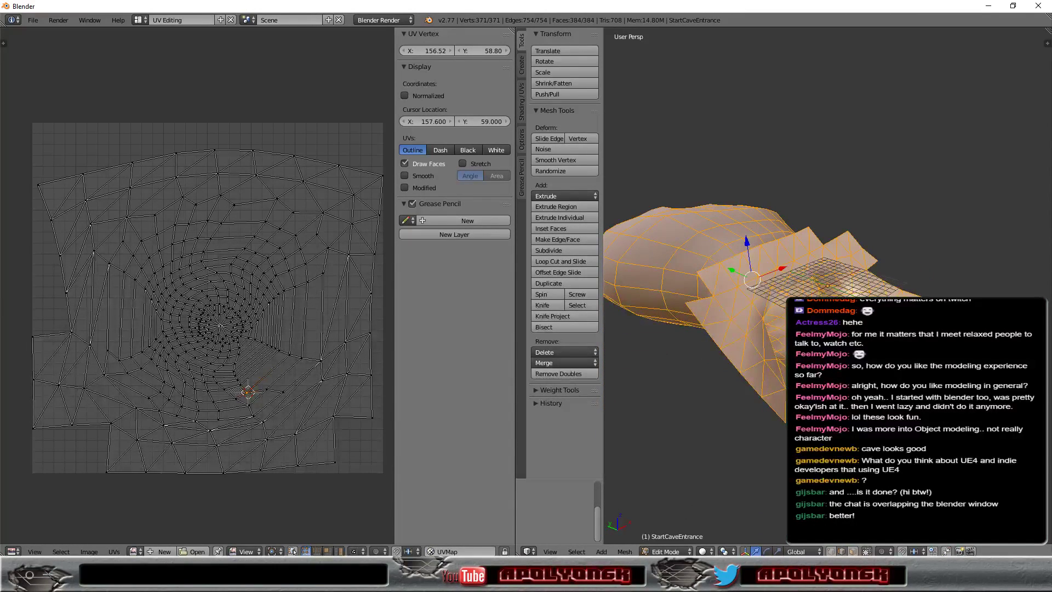
right_click(816, 280)
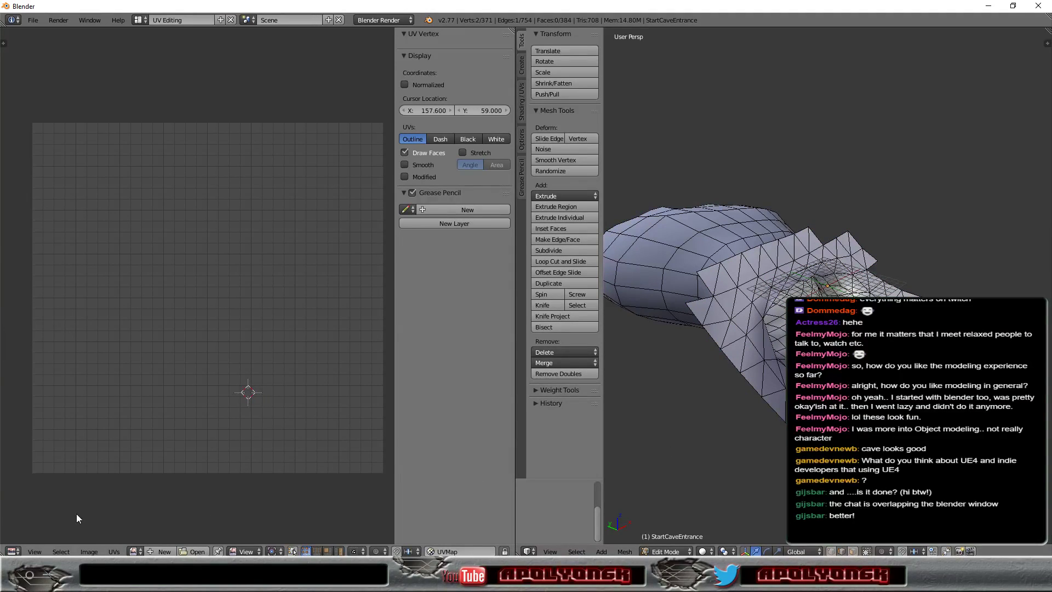
Minimize stretch on the selected UVs, then deselect and reselect the whole cave mesh
left_click(114, 551)
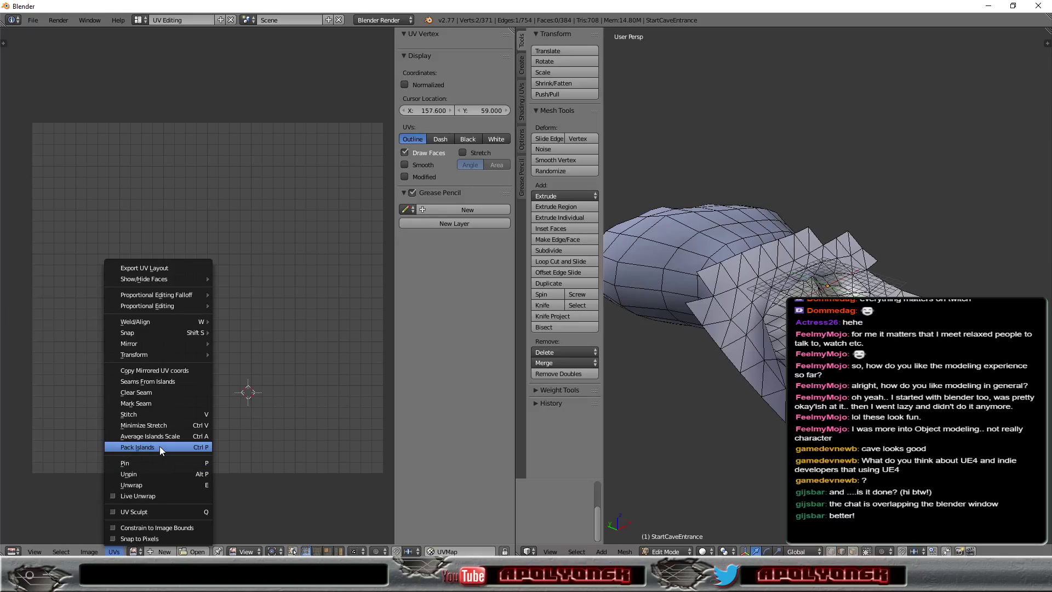
left_click(164, 417)
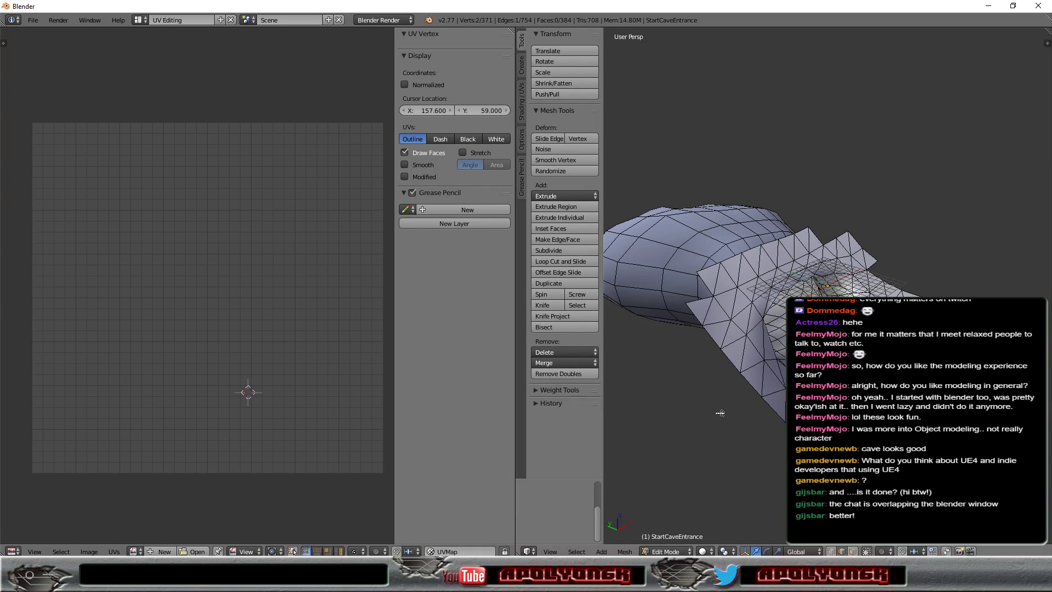
left_click(110, 551)
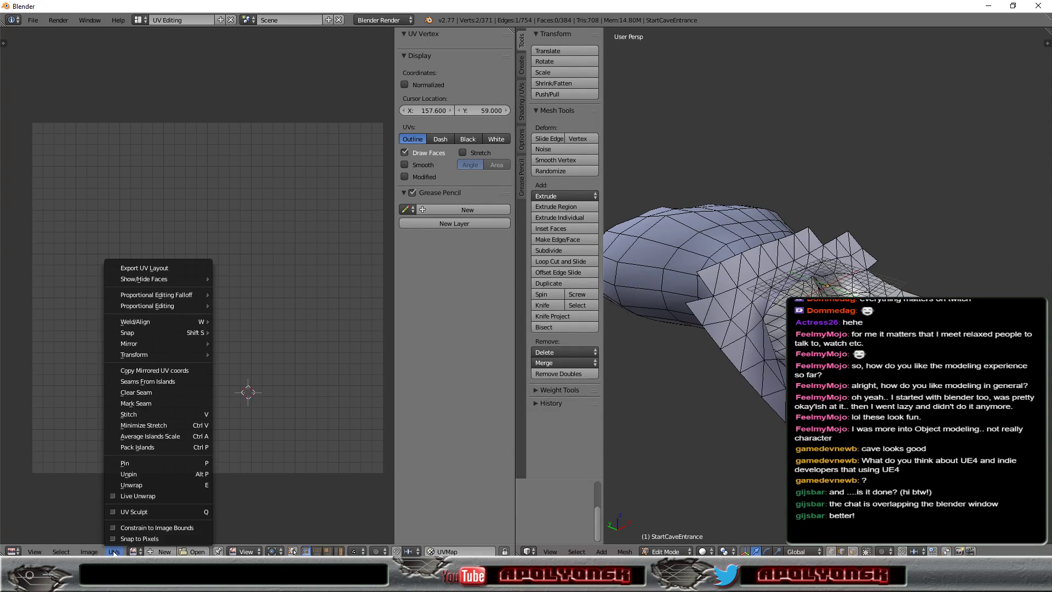
left_click(146, 425)
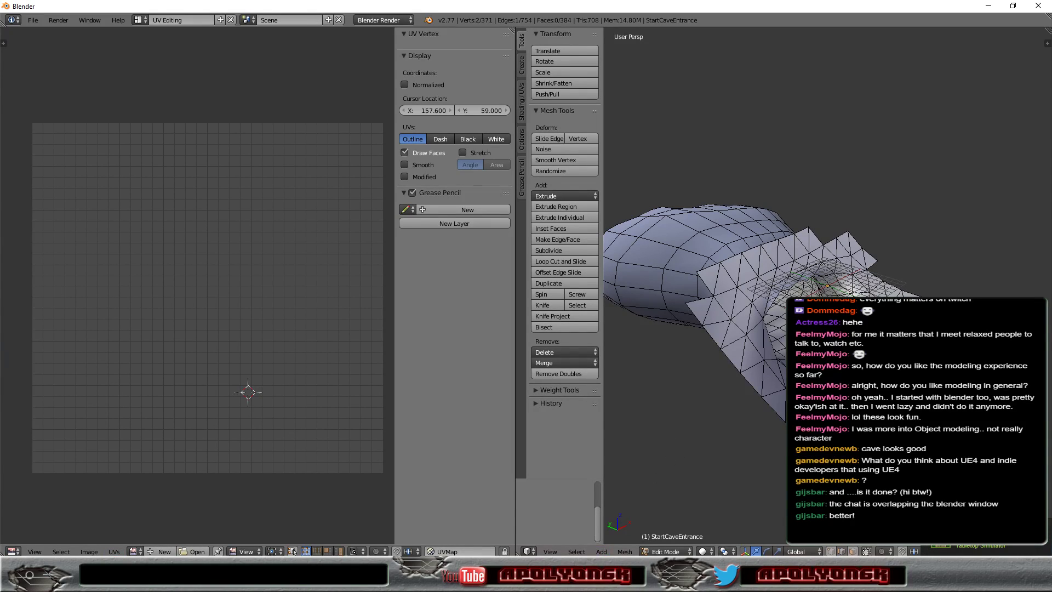
left_click(576, 552)
left_click(589, 511)
left_click(574, 551)
left_click(587, 511)
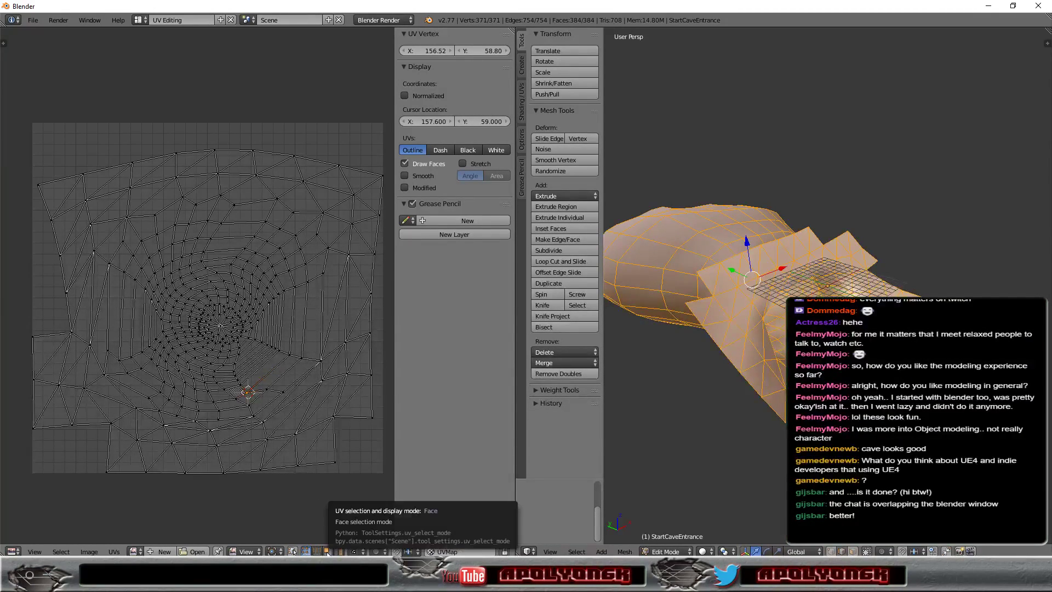
Cycle UV select mode through faces and islands back to edges, selecting a diagonal edge
left_click(327, 552)
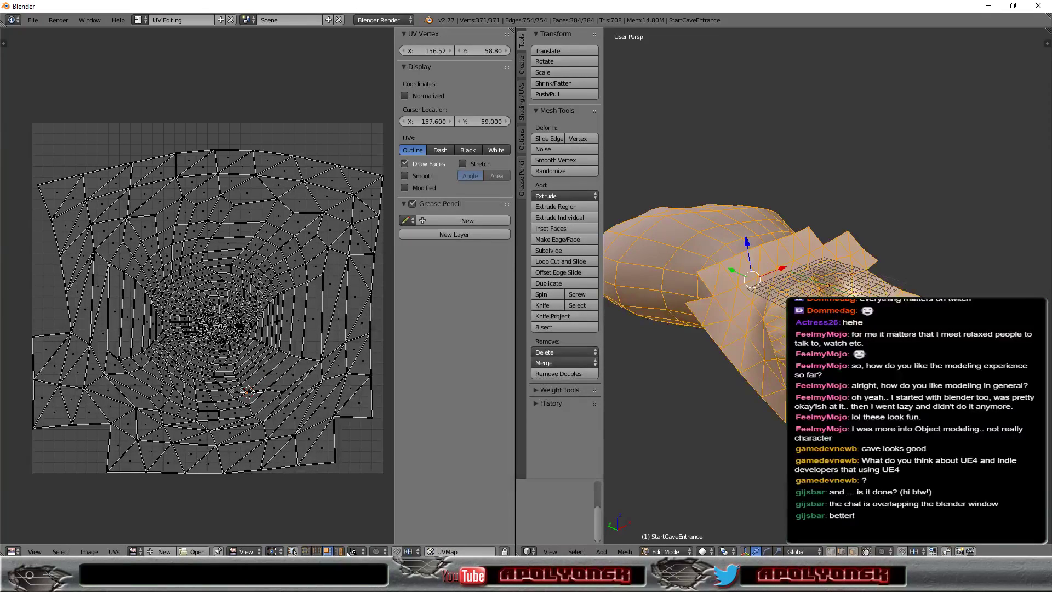
left_click(339, 552)
left_click(317, 551)
scroll(335, 435, "up", 2)
scroll(335, 436, "down", 2)
right_click(337, 408)
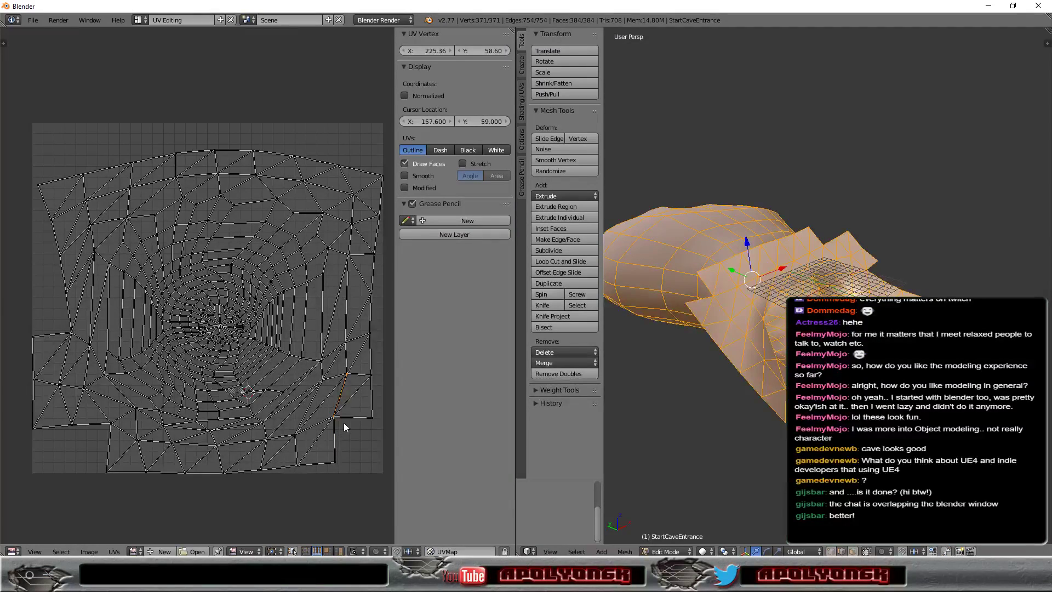
Zoom in and mark the short UV edge near the layout centre as a seam
scroll(286, 390, "up", 2)
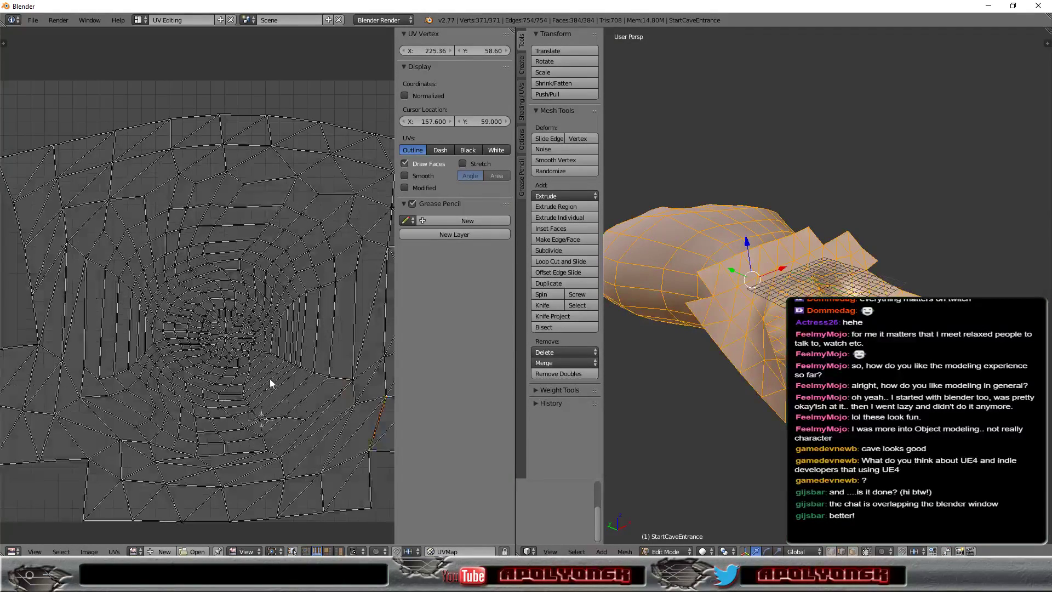
scroll(260, 370, "up", 1)
right_click(247, 355)
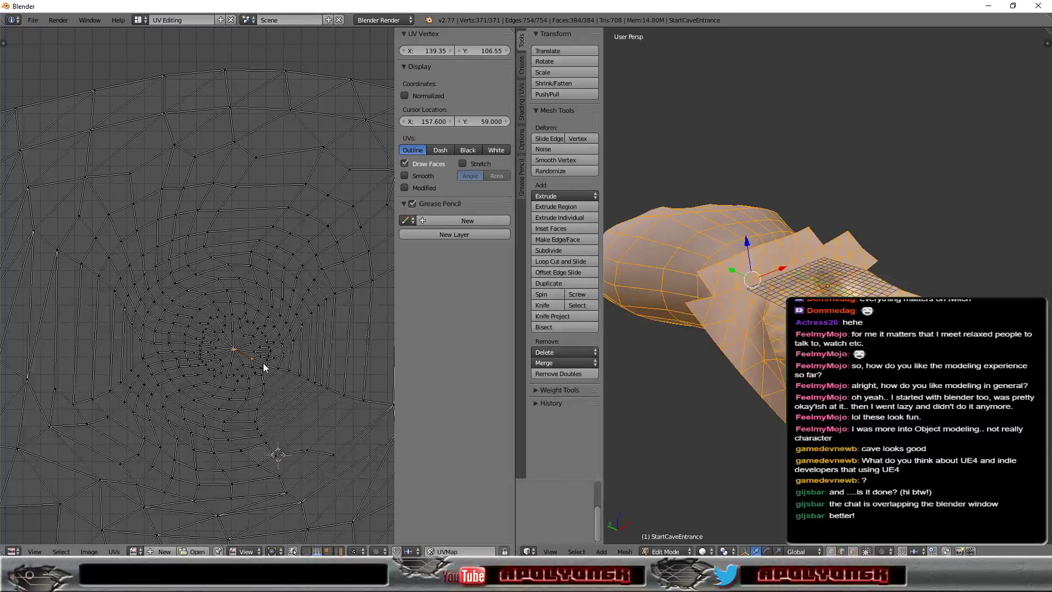
scroll(260, 363, "up", 1)
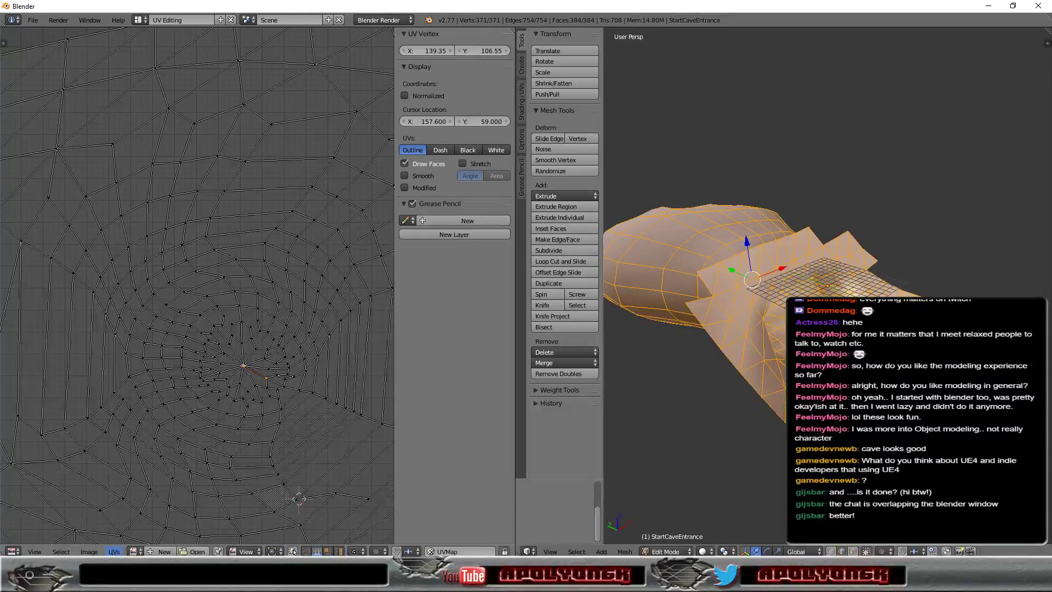
left_click(114, 551)
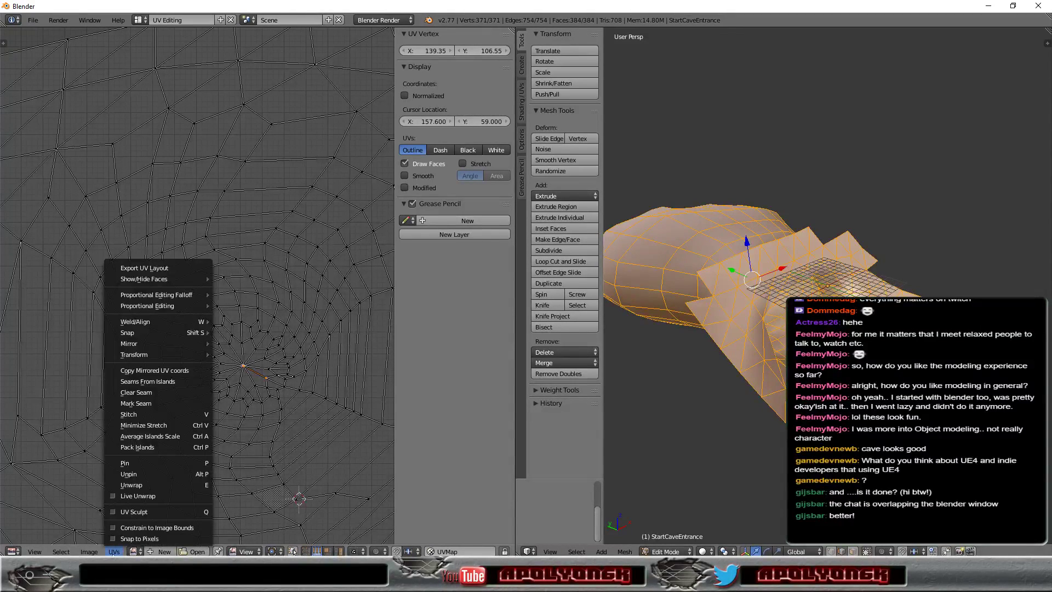
left_click(147, 402)
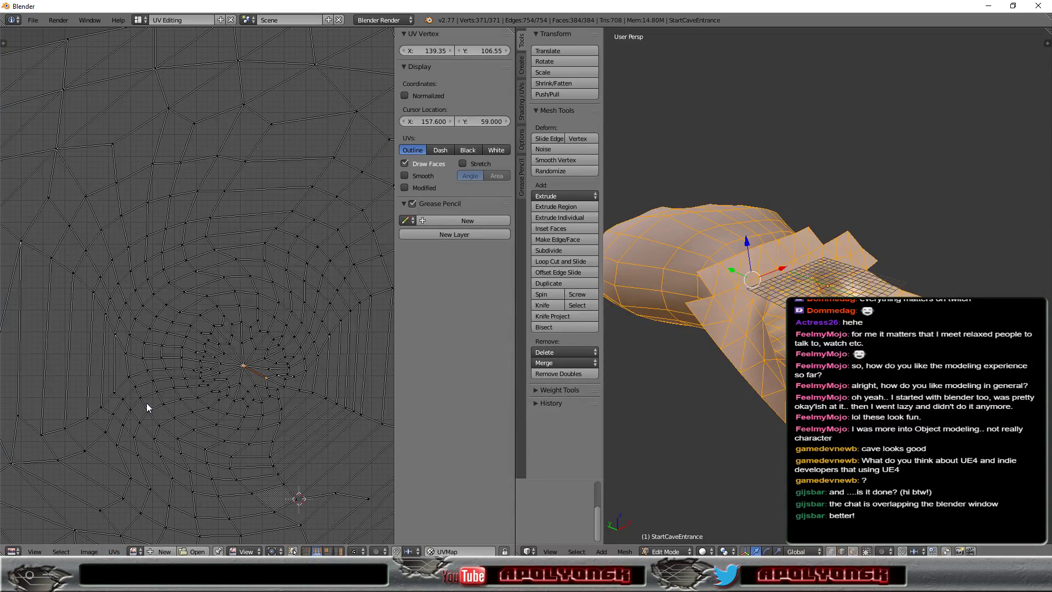
left_click(272, 383)
Orbit around the cave mesh and mark the selected UV edges as seams
scroll(718, 359, "down", 3)
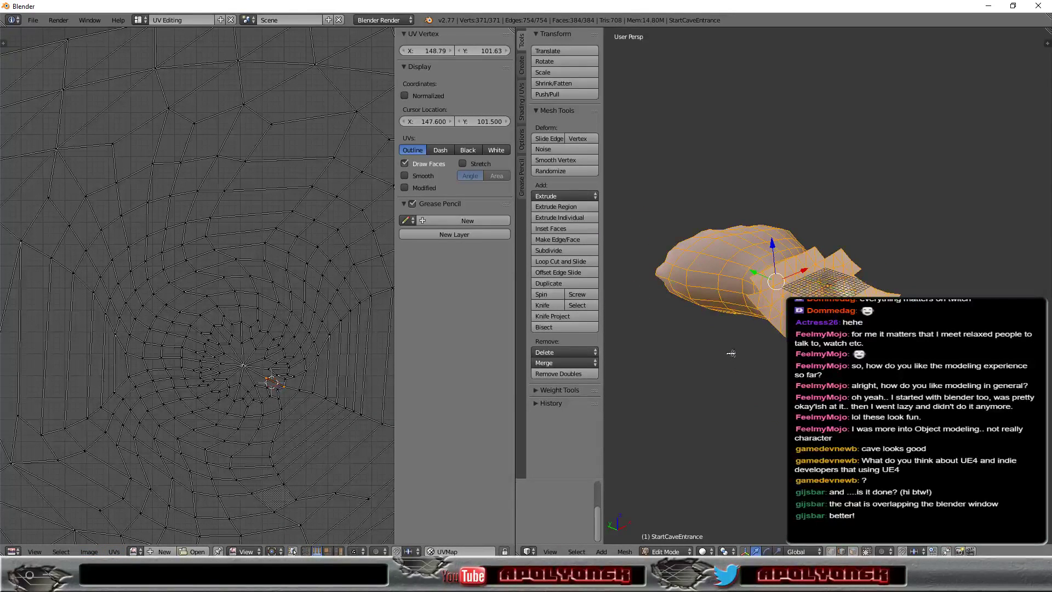
mouse_move(731, 353)
middle_mouse_down()
mouse_move(758, 383)
mouse_move(712, 357)
middle_mouse_up()
scroll(712, 356, "down", 3)
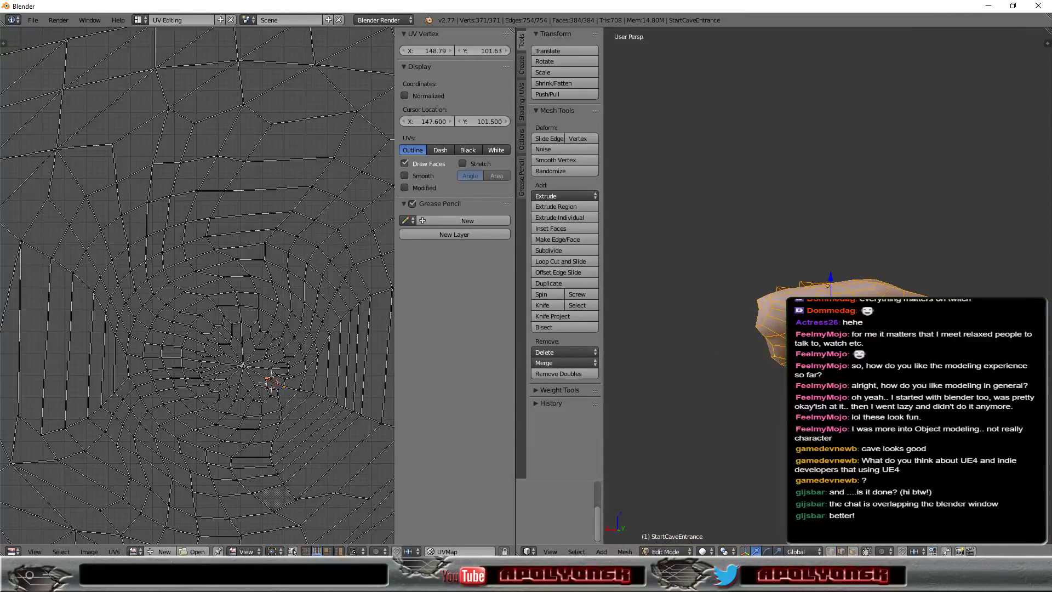
mouse_move(713, 356)
middle_mouse_down()
mouse_move(685, 351)
mouse_move(695, 356)
mouse_move(707, 340)
mouse_move(685, 343)
middle_mouse_up()
scroll(695, 356, "up", 4)
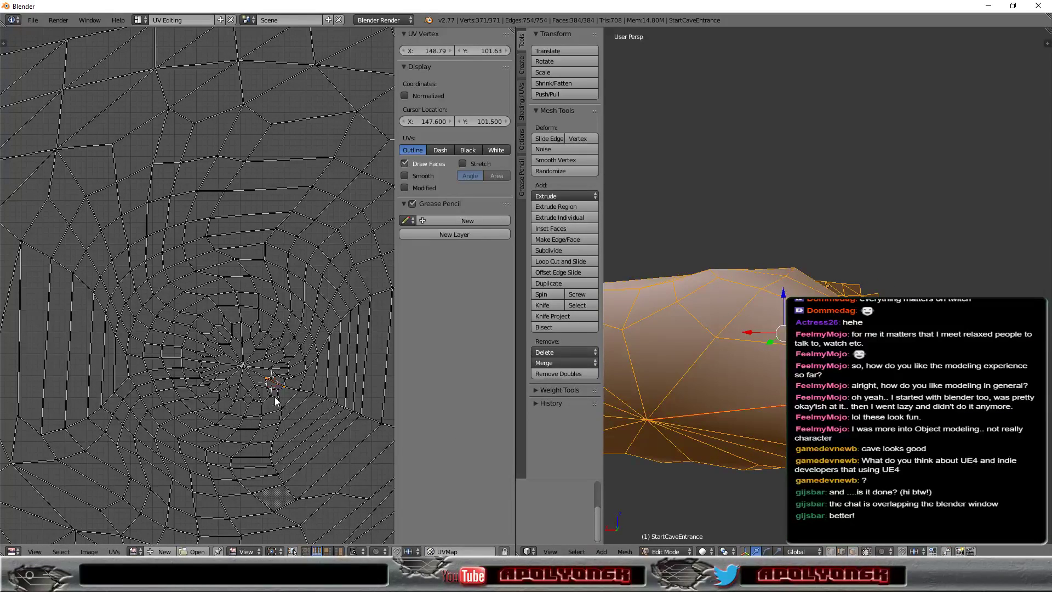
left_click(113, 552)
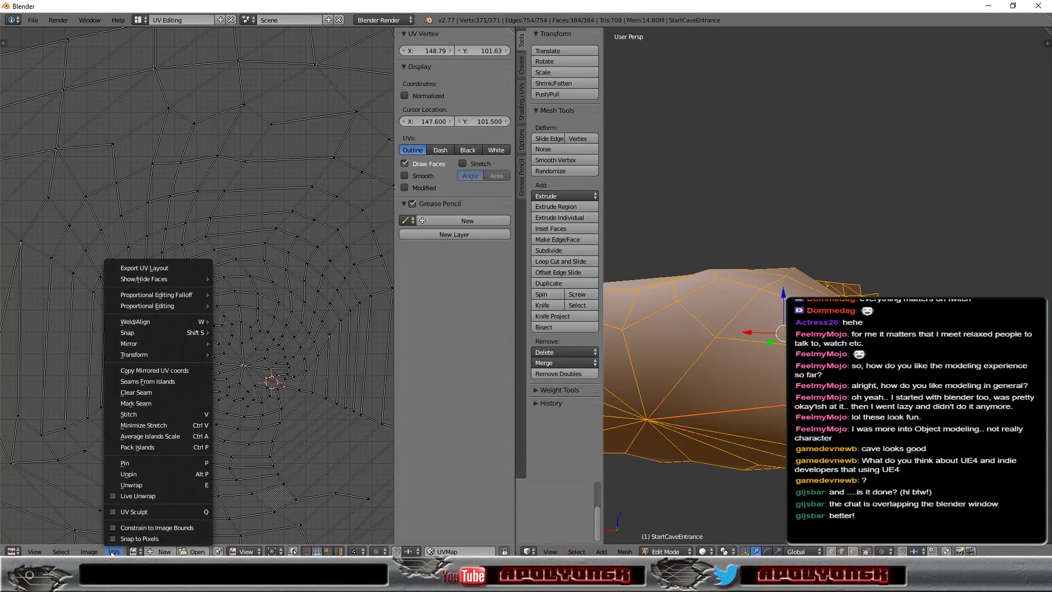
left_click(151, 403)
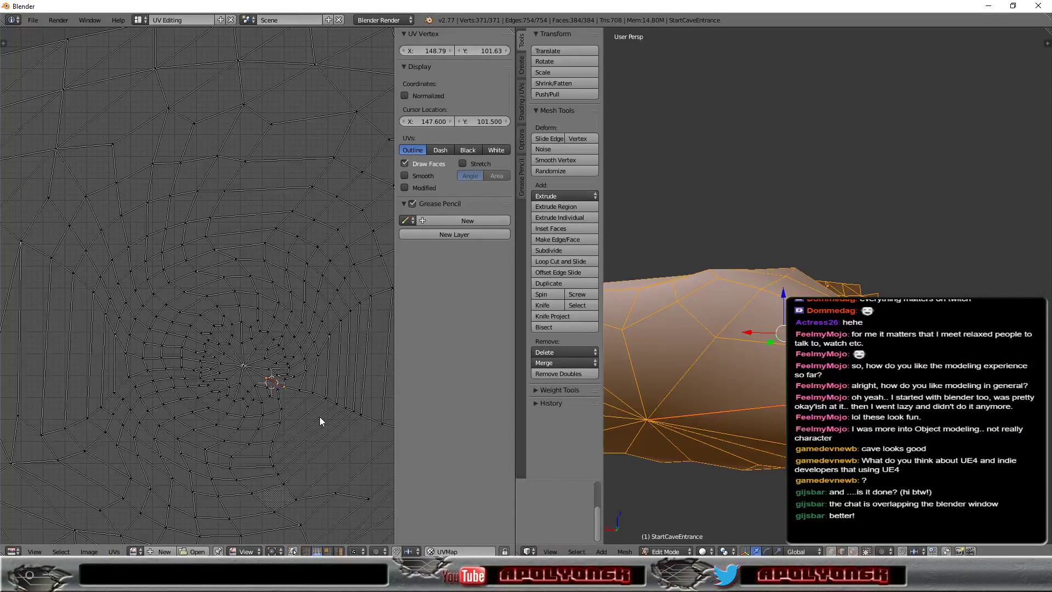
Add the neighbouring UV vertex and move it slightly right to 164.94, 96.77
left_click(293, 390, "shift")
key("g")
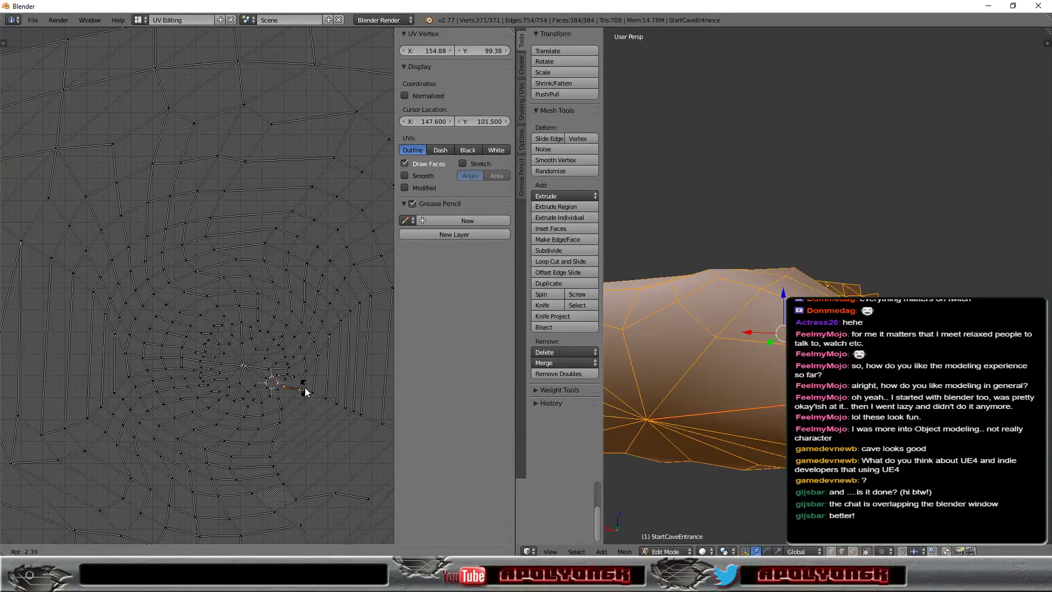
left_click(305, 395)
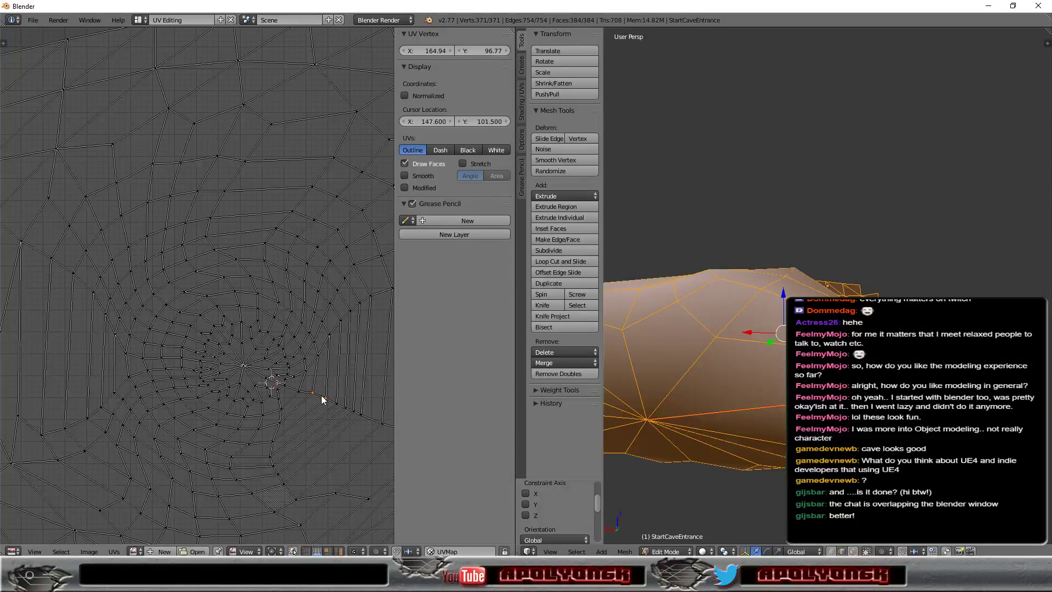
Mark the UV edge just right of the layout centre as a seam
scroll(711, 411, "down", 3)
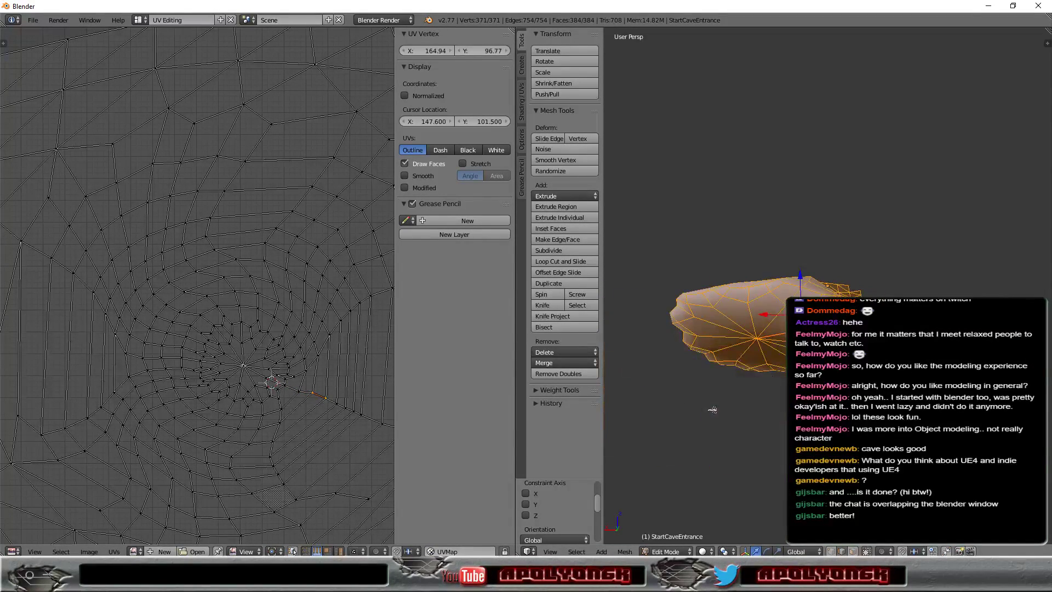
middle_click_drag(739, 398, 745, 408)
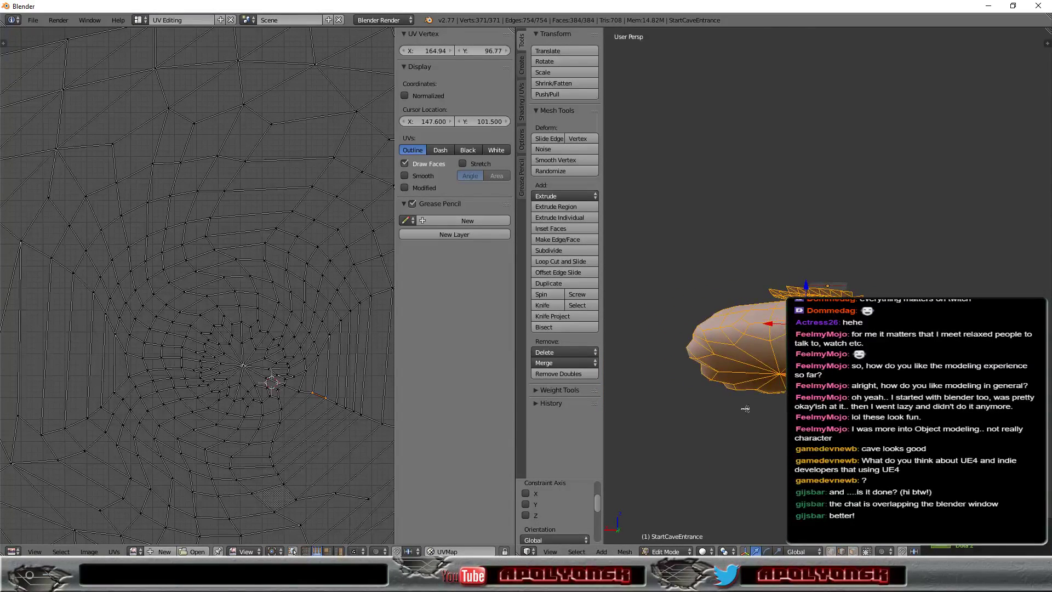
scroll(373, 428, "up", 2)
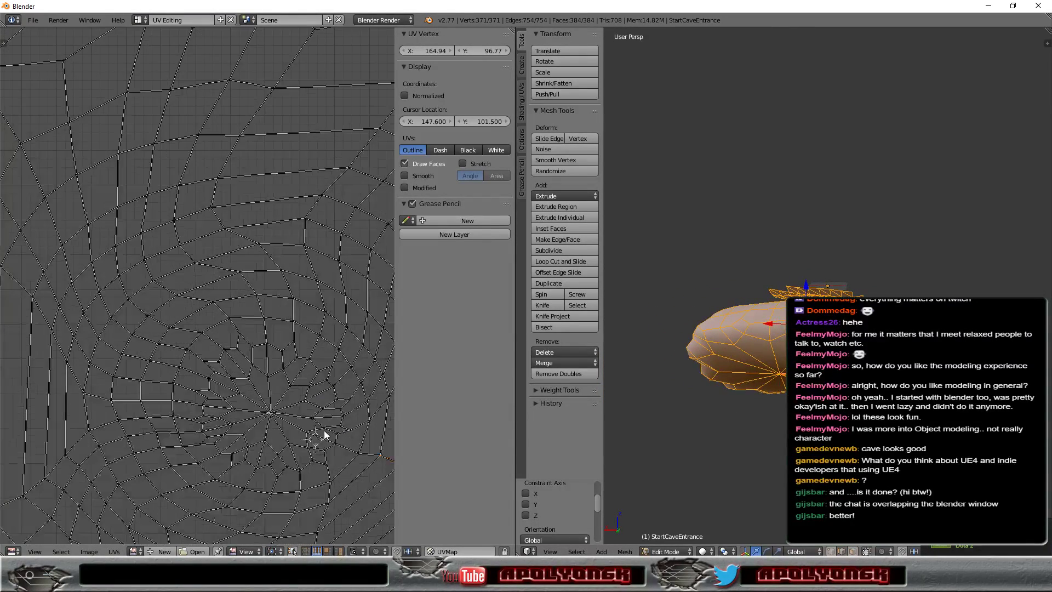
left_click(346, 449)
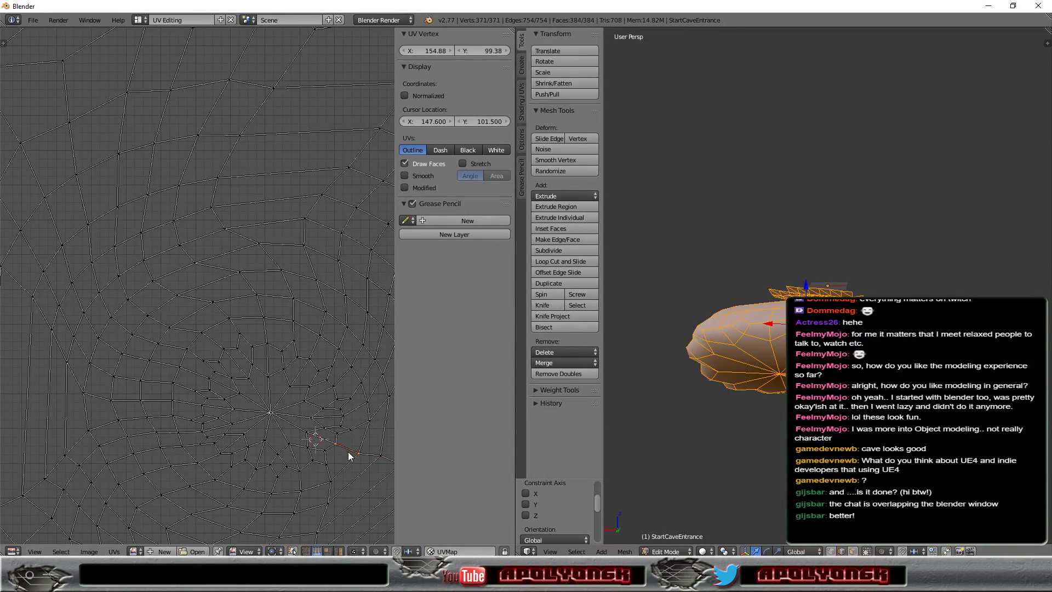
left_click(114, 551)
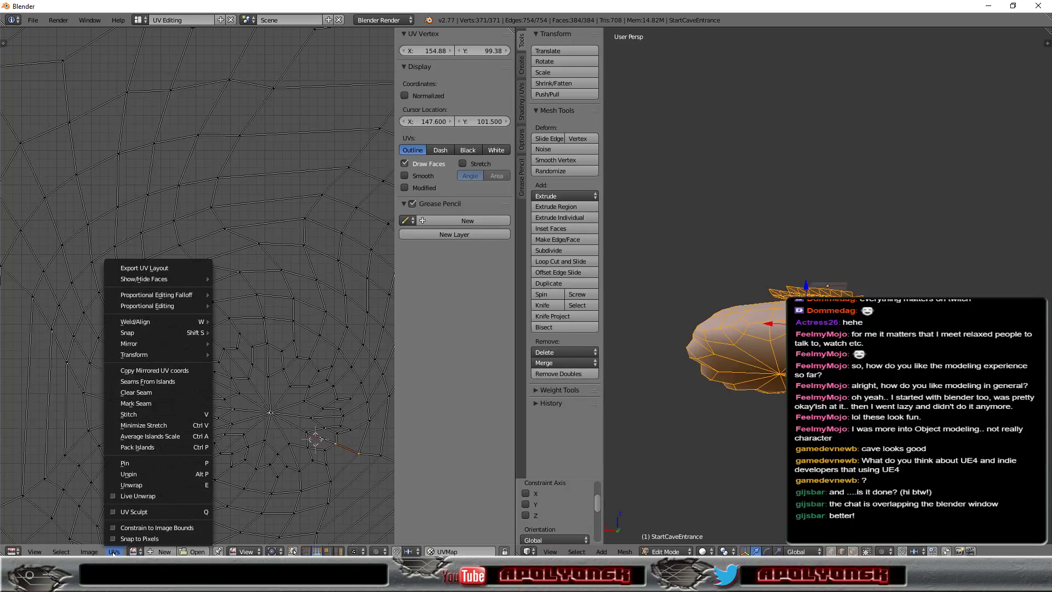
left_click(140, 405)
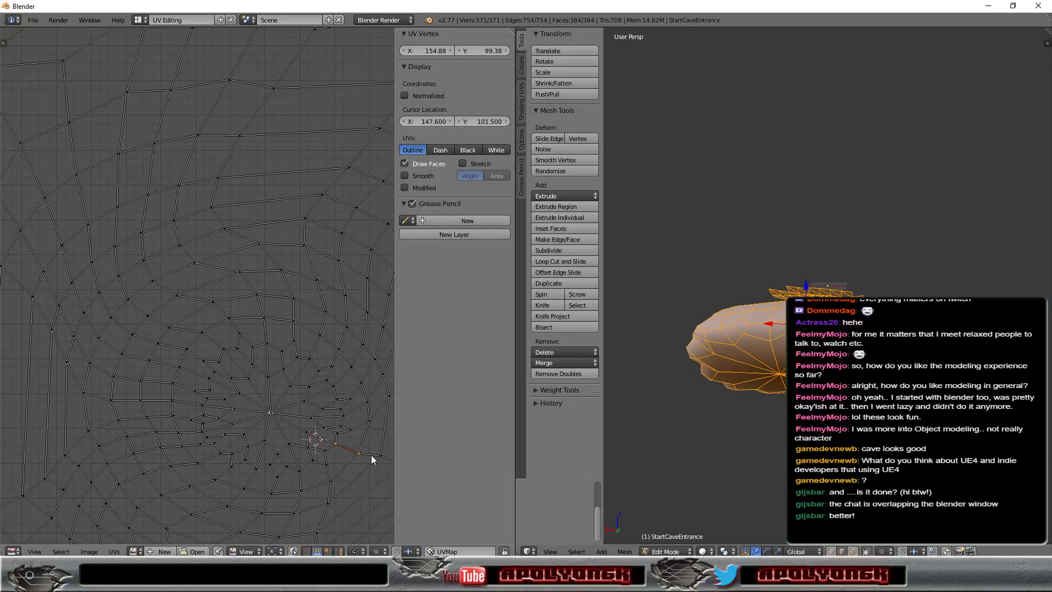
left_click(114, 551)
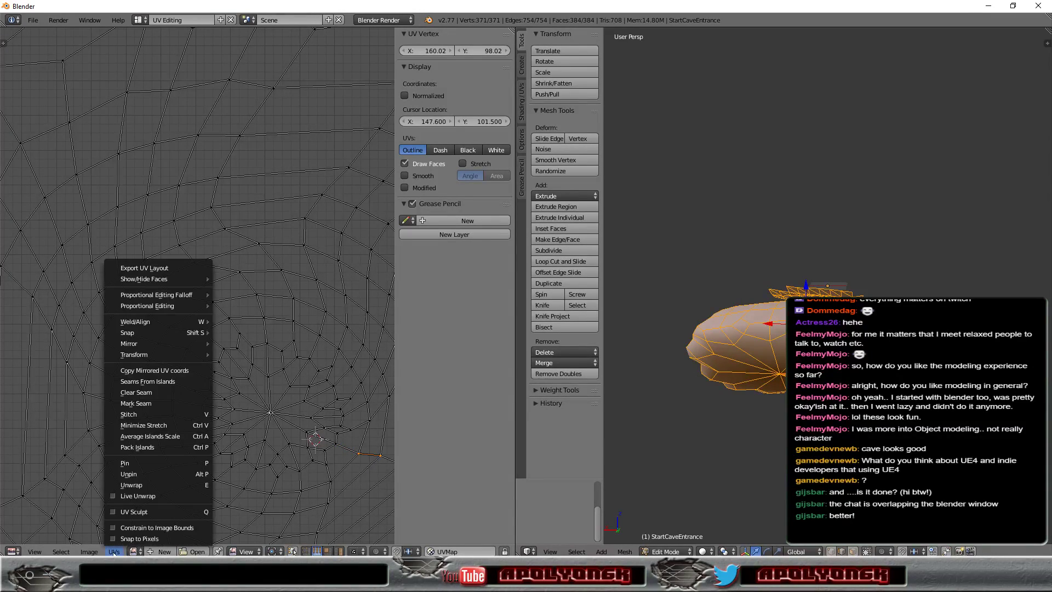
left_click(150, 406)
Zoom the UV editor out and back in to check the layout
scroll(357, 479, "down", 2)
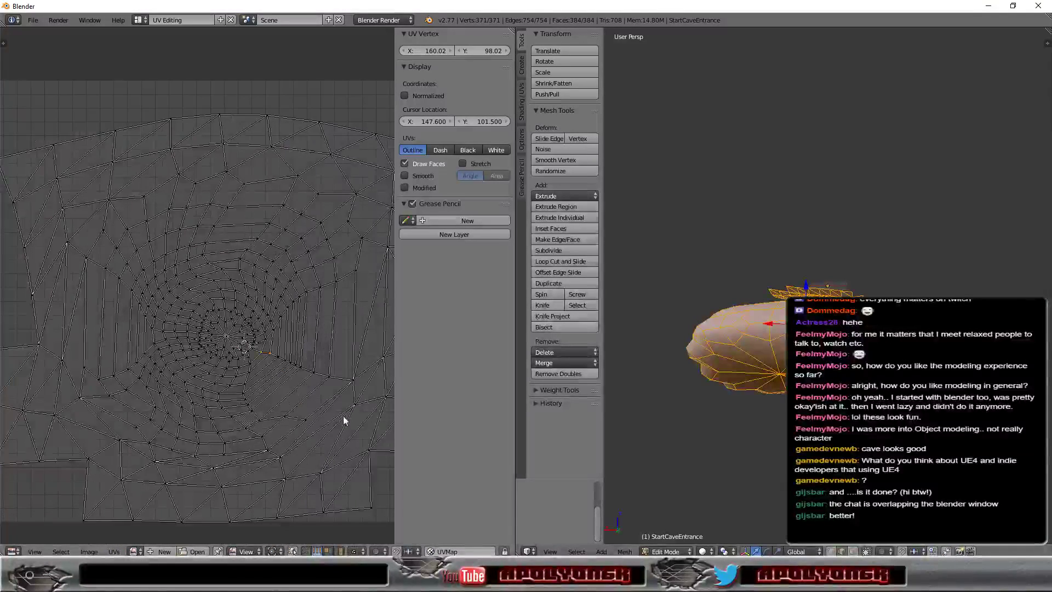
scroll(343, 416, "down", 2)
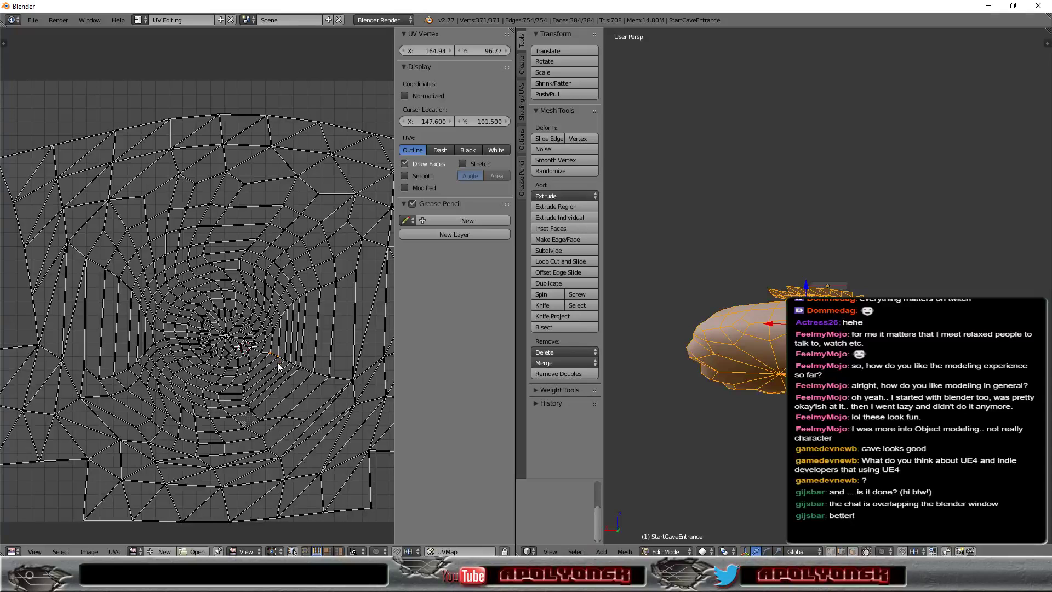
scroll(320, 364, "down", 1)
scroll(320, 363, "down", 1)
scroll(320, 362, "up", 1)
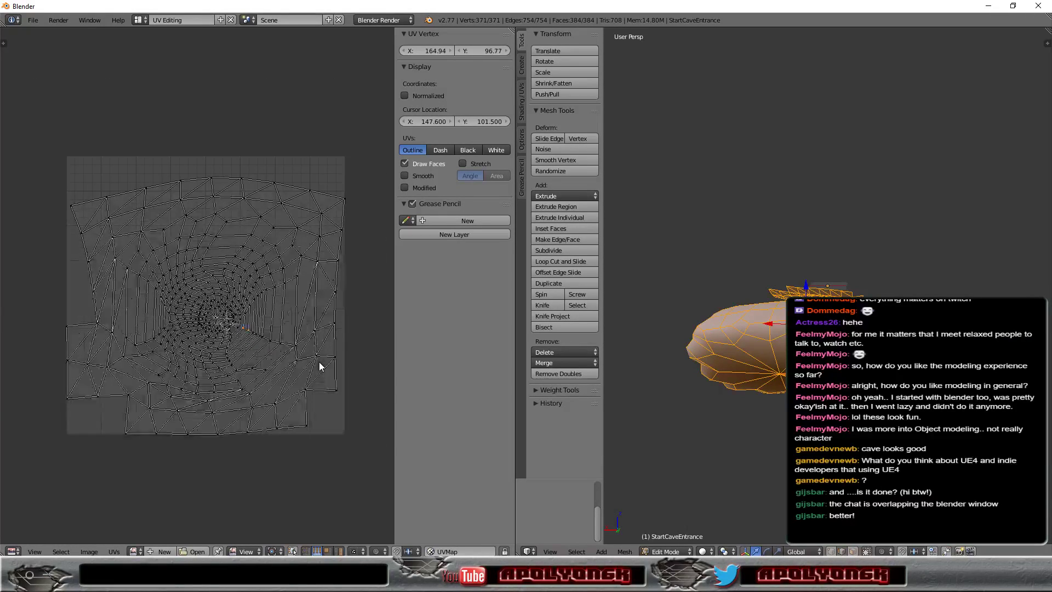
scroll(320, 363, "up", 1)
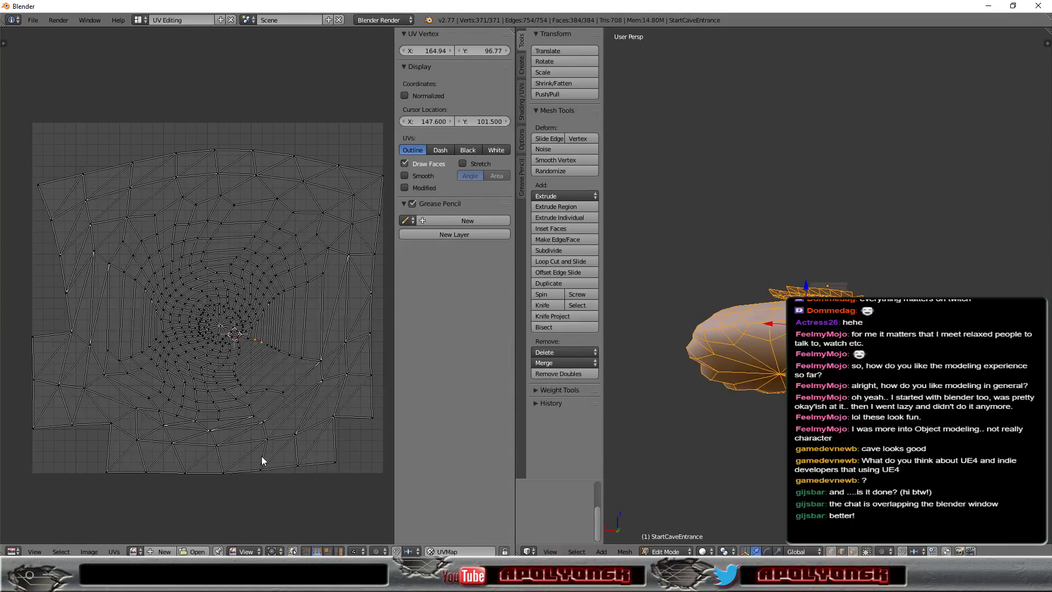
left_click(106, 553)
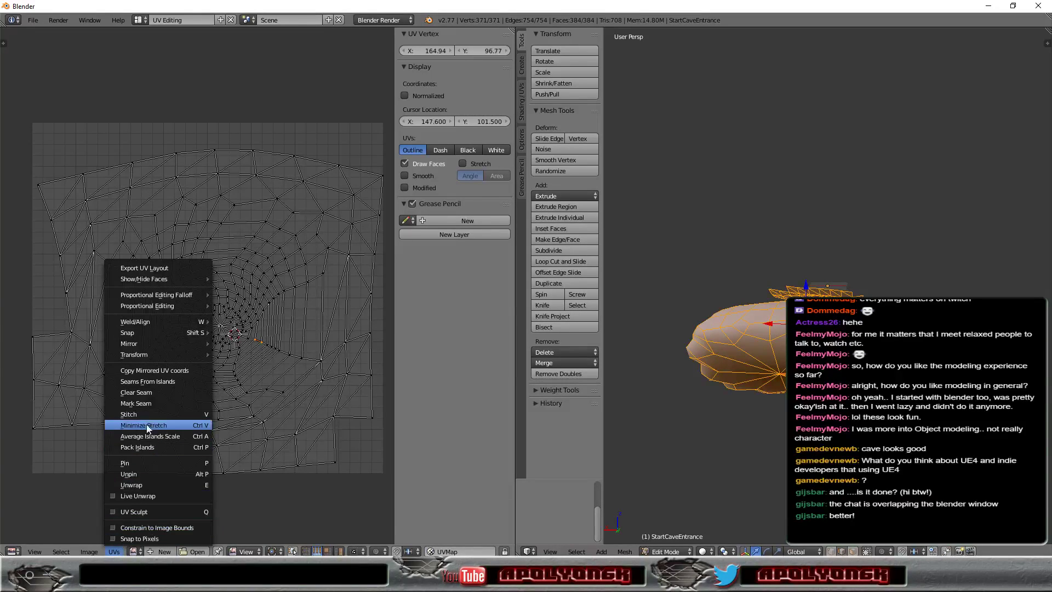
left_click(146, 403)
Select vertices along the seam line and mark the extended edge as a seam
scroll(281, 360, "up", 3)
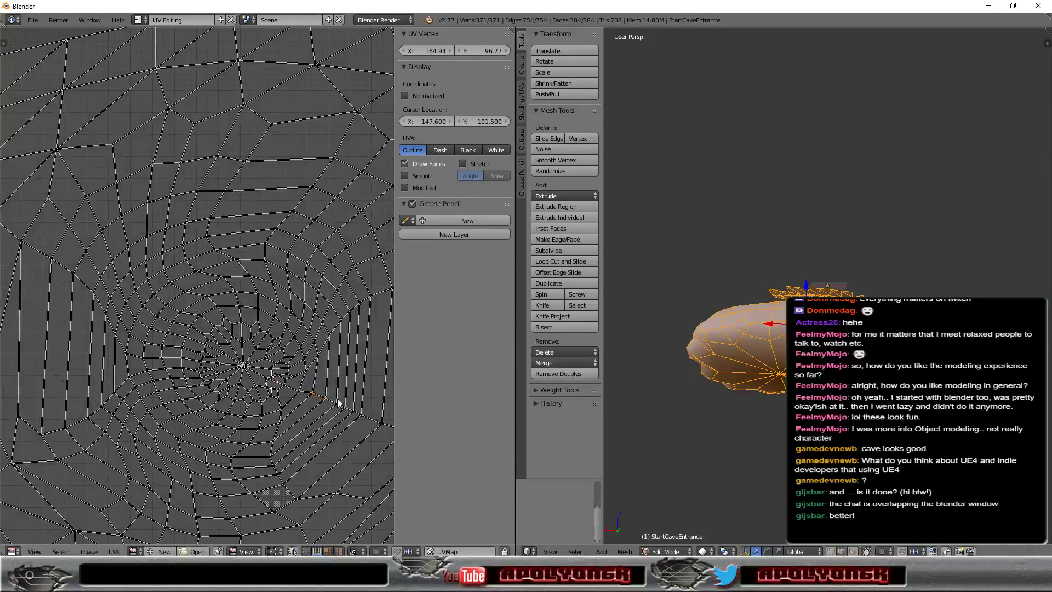
right_click(326, 399)
left_click(114, 552)
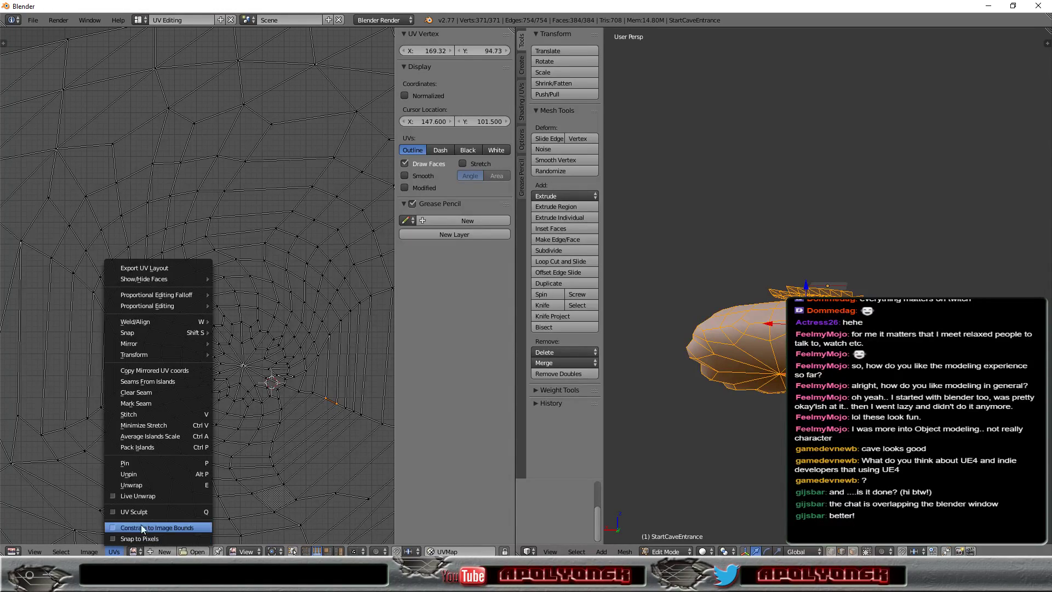
left_click(167, 405)
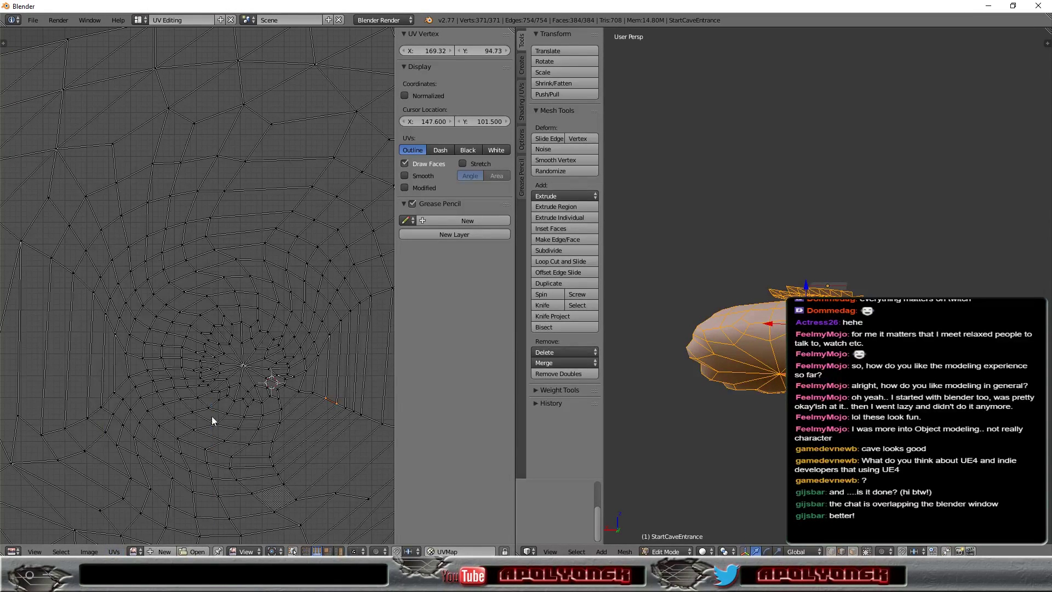
right_click(343, 408, "shift")
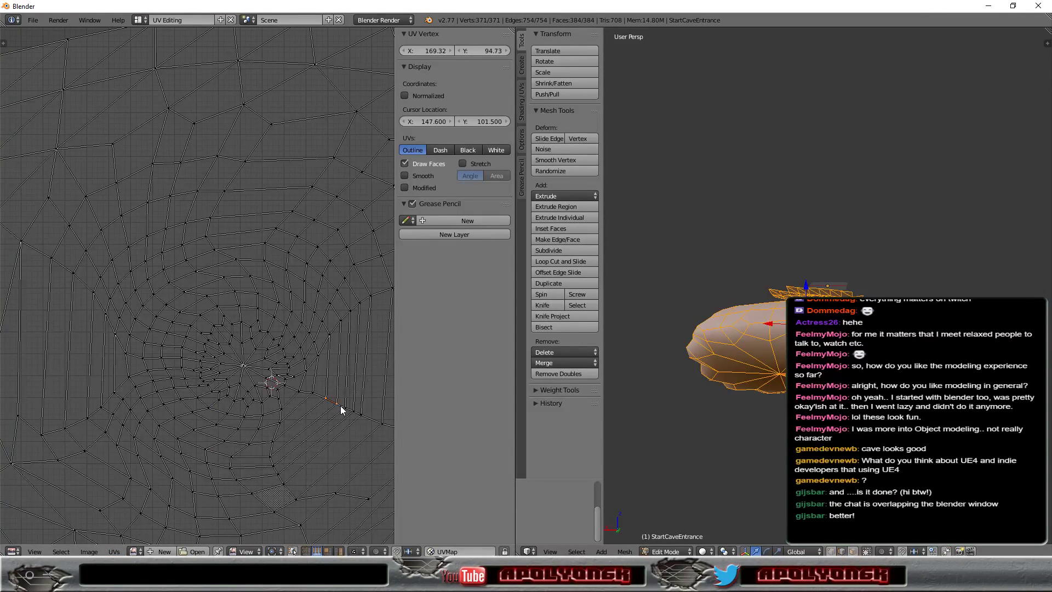
left_click(114, 552)
left_click(162, 406)
left_click(115, 552)
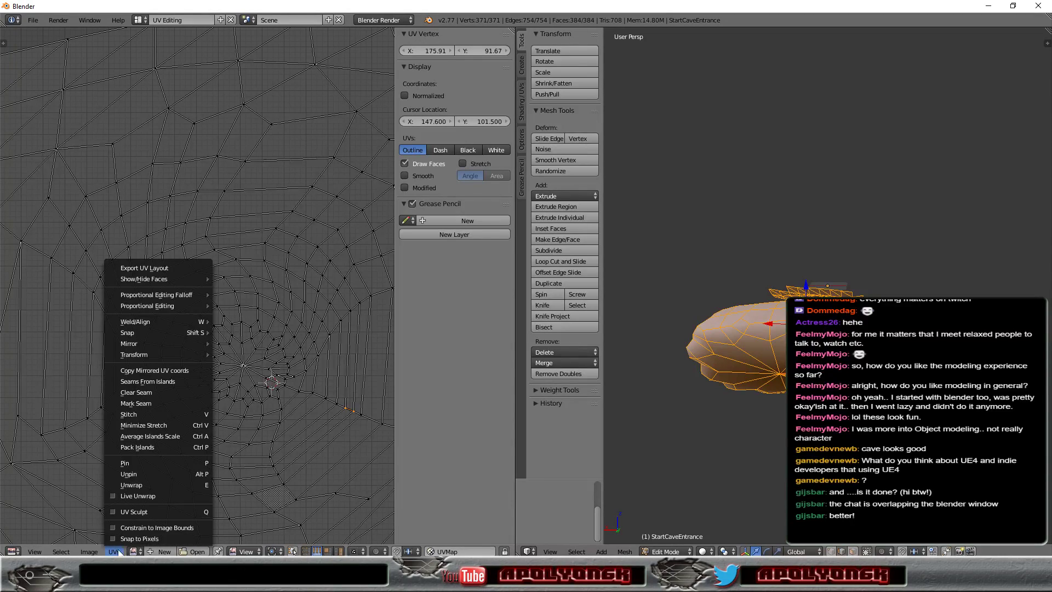
left_click(156, 405)
Mark the next two edge segments further right along the line as seams
key("g")
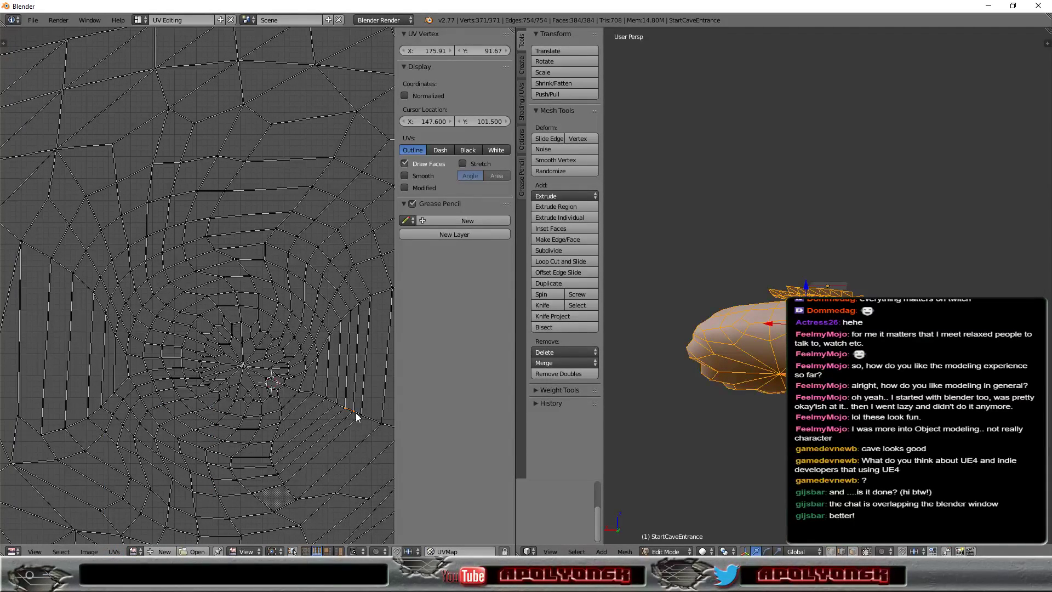
left_click(352, 428)
left_click(114, 551)
left_click(156, 403)
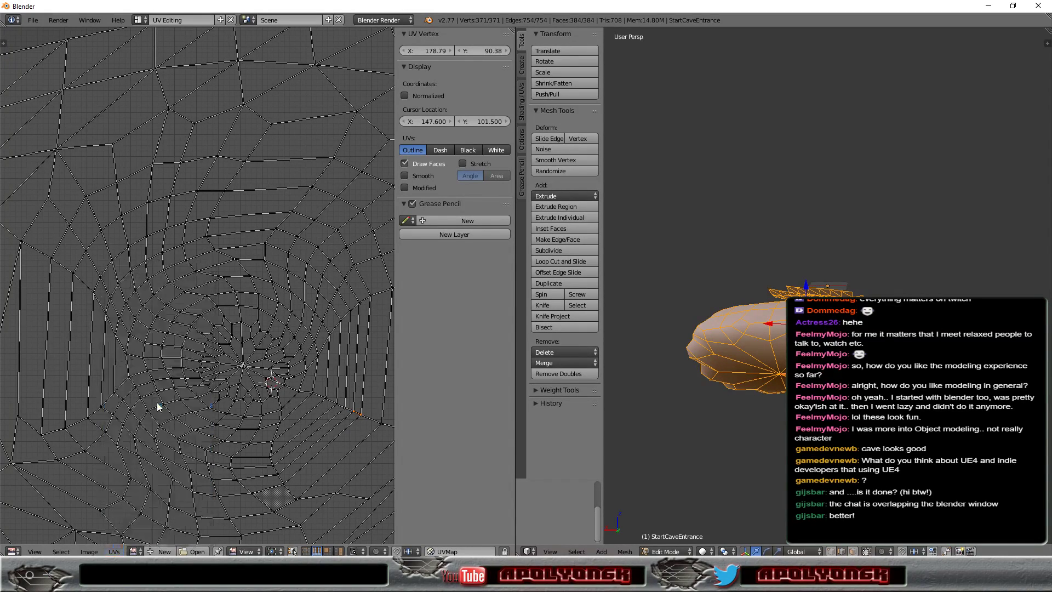
right_click(370, 419)
left_click(114, 551)
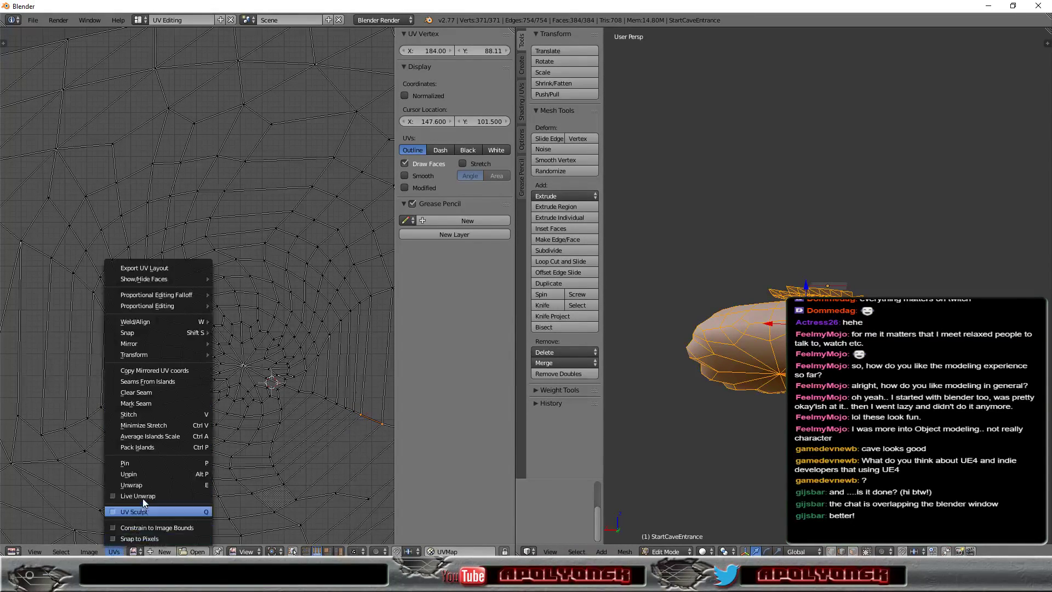
left_click(163, 404)
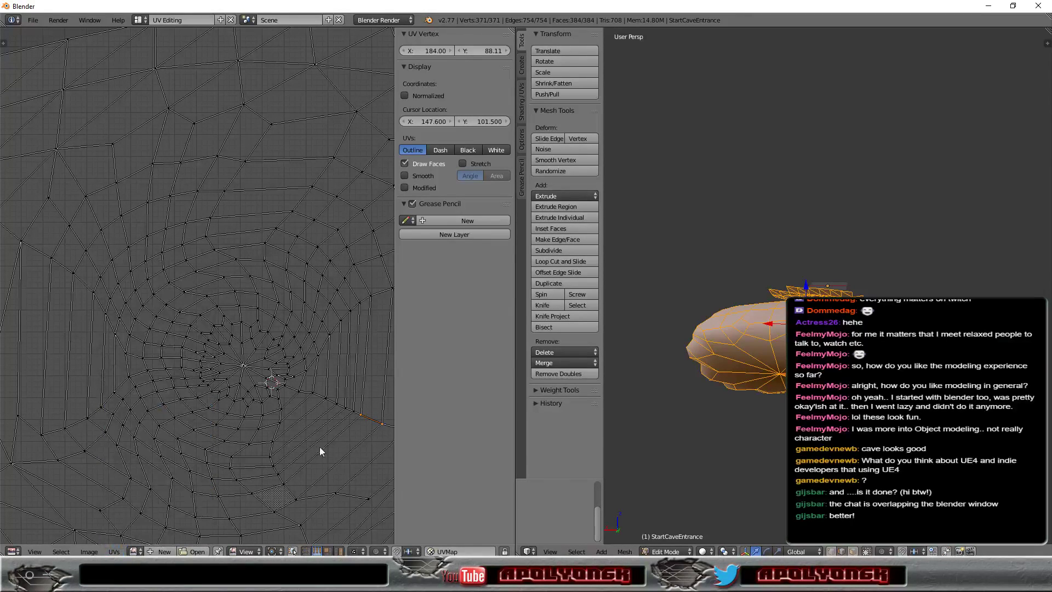
scroll(345, 462, "down", 3)
Mark the next edge segment and the vertical edge on the right as seams
scroll(350, 367, "up", 2)
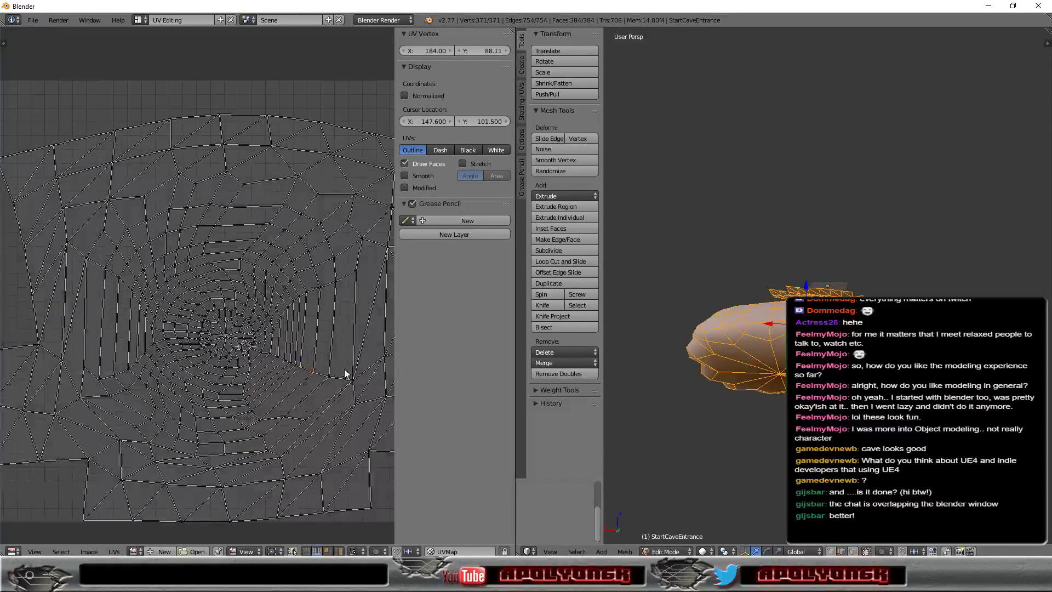
right_click(322, 378)
left_click(122, 549)
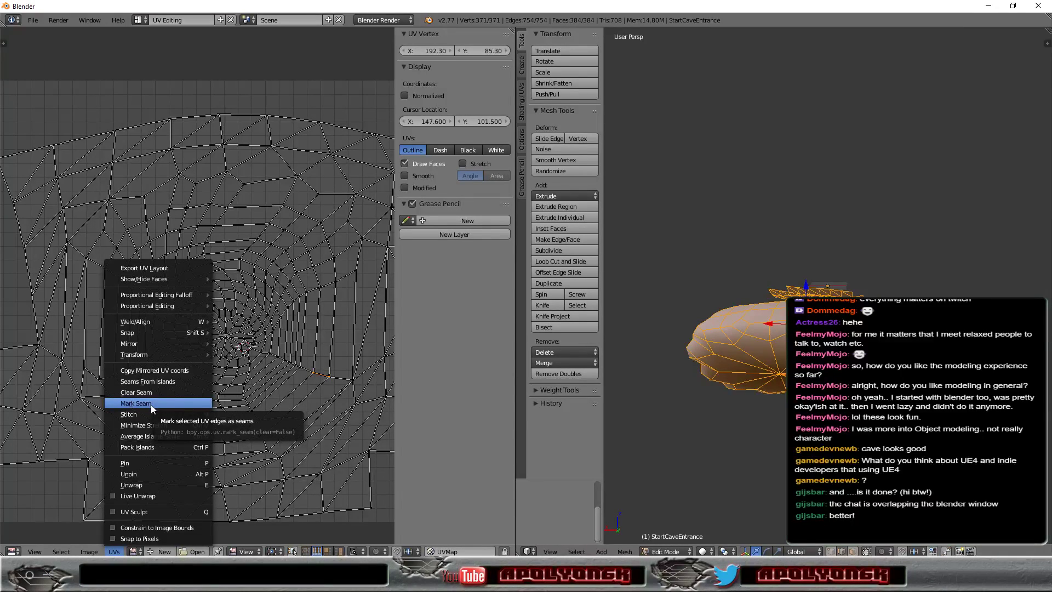
left_click(150, 404)
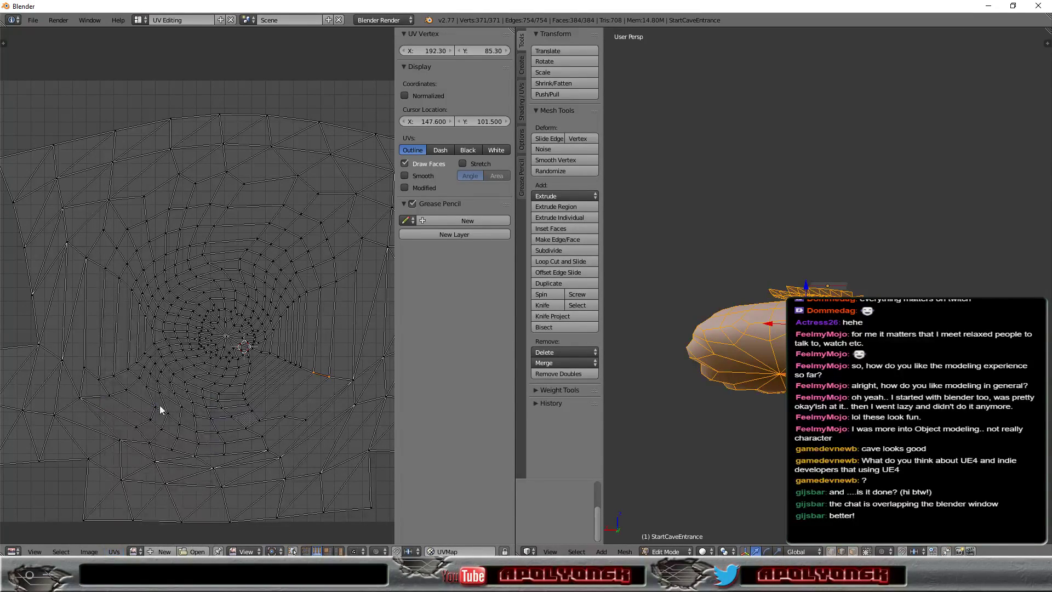
mouse_move(713, 328)
middle_mouse_down()
mouse_move(745, 334)
mouse_move(723, 328)
middle_mouse_up()
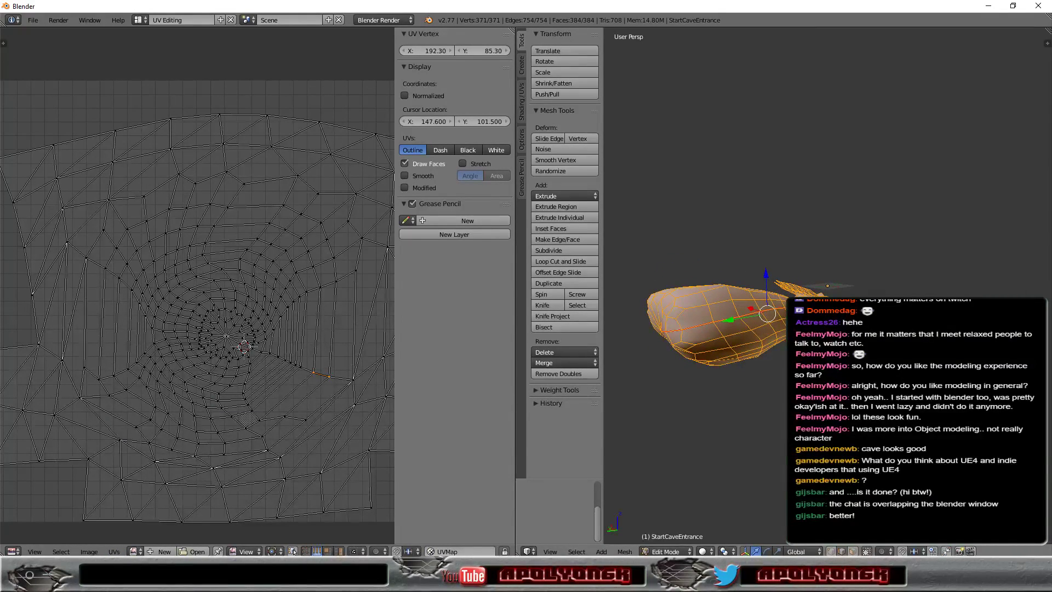
mouse_move(723, 328)
middle_mouse_down()
mouse_move(745, 323)
mouse_move(737, 334)
middle_mouse_up()
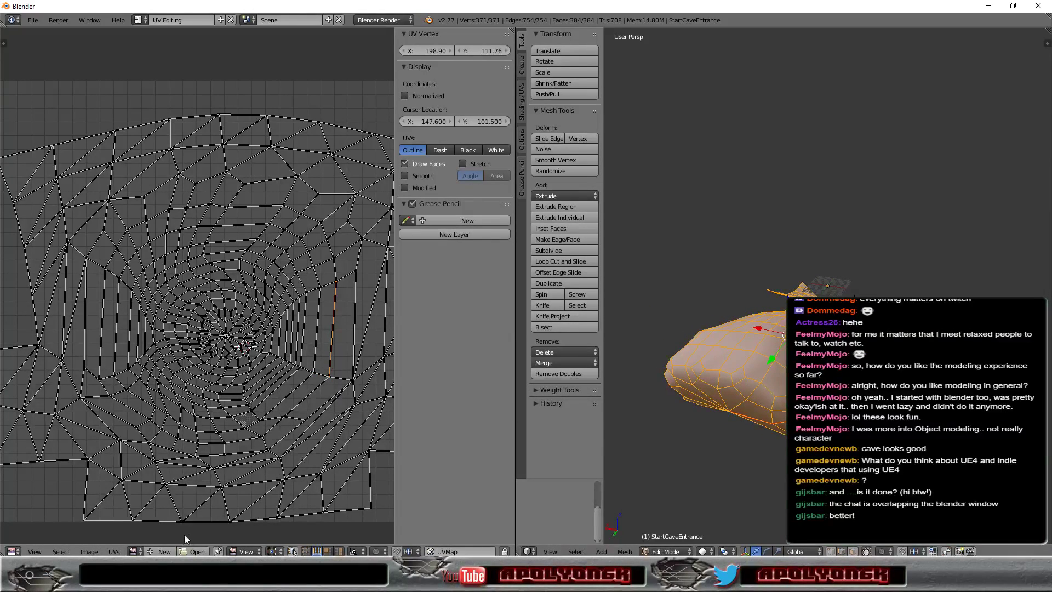
left_click(114, 551)
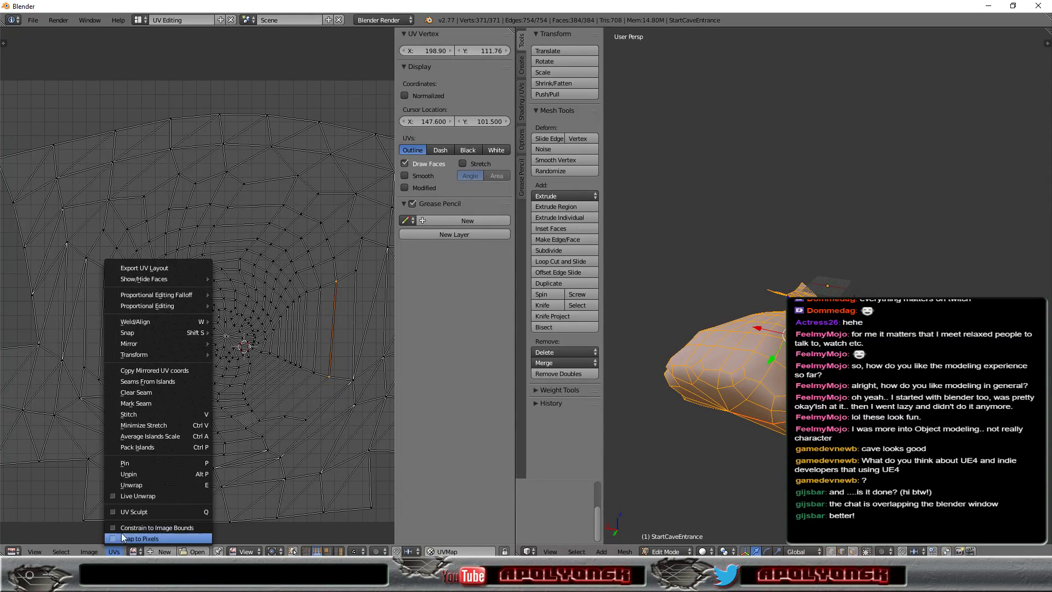
left_click(147, 406)
Seam the edges leading higher up the right side of the UV layout
mouse_move(712, 356)
middle_mouse_down()
mouse_move(740, 329)
mouse_move(756, 350)
middle_mouse_up()
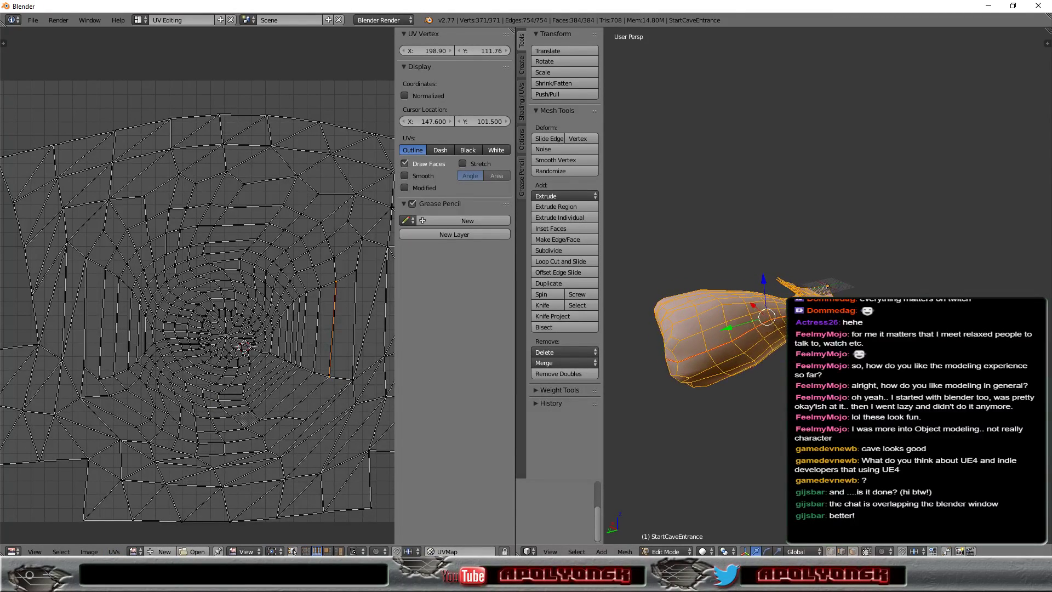
right_click(336, 273)
left_click(114, 551)
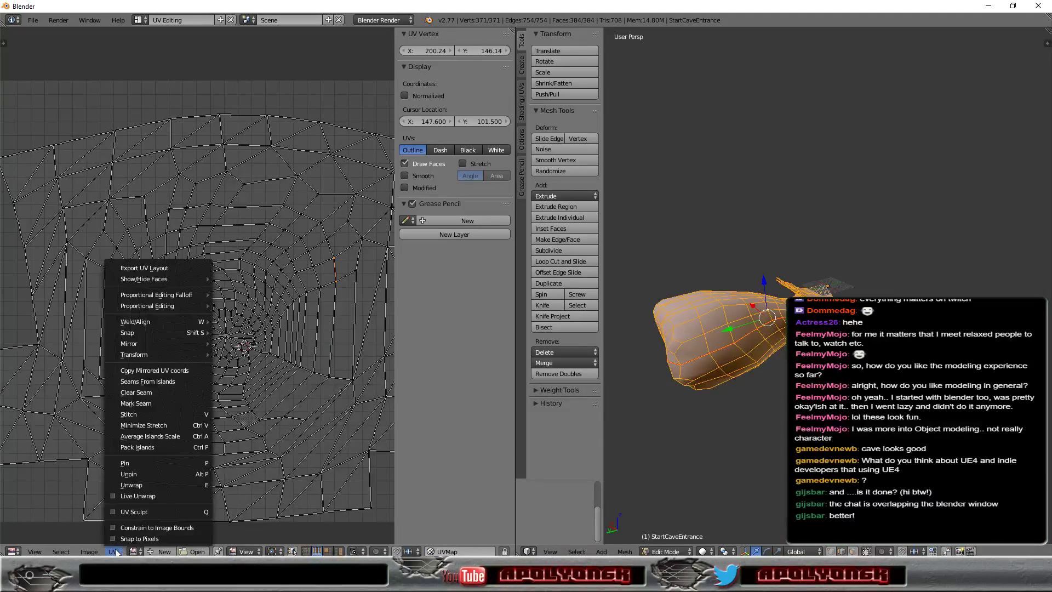
left_click(145, 404)
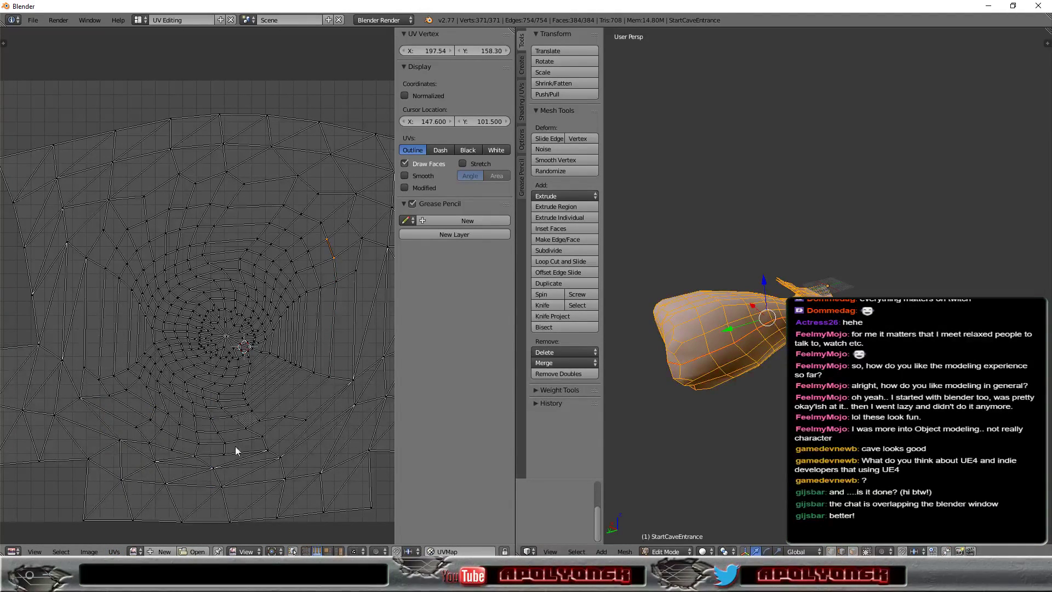
left_click(114, 551)
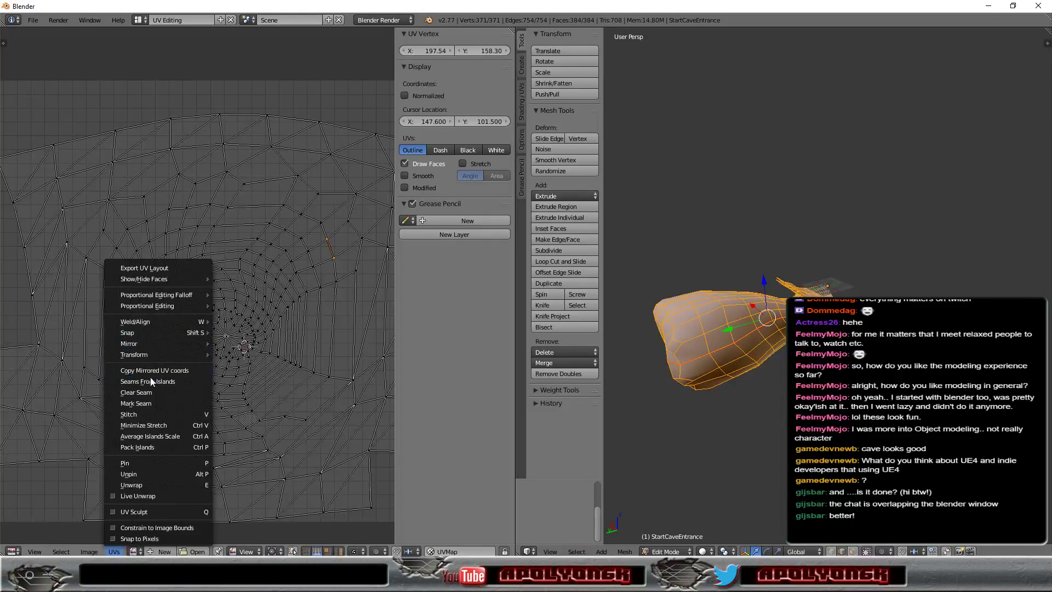
left_click(152, 402)
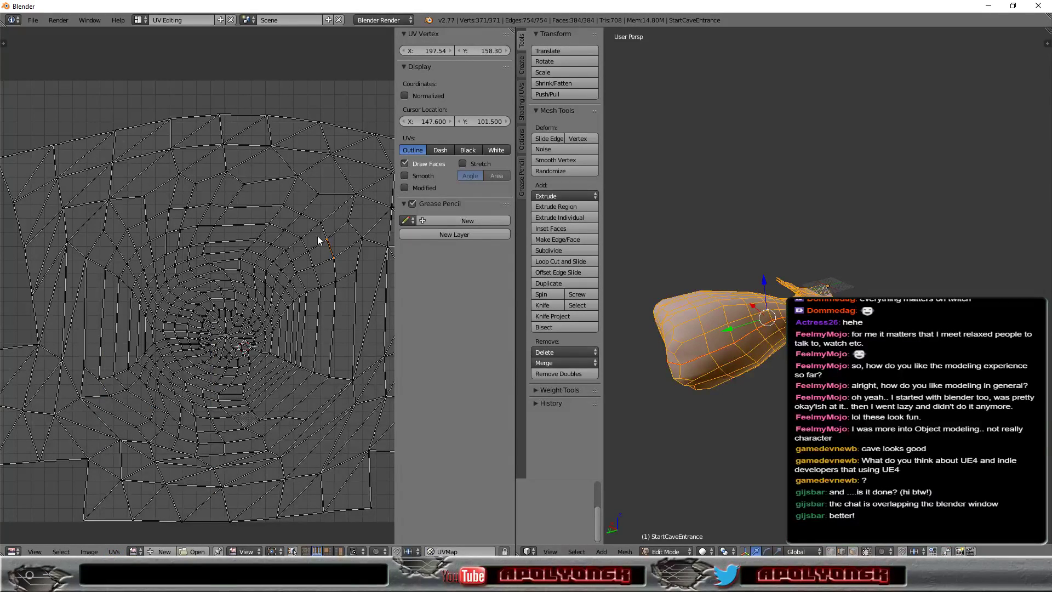
left_click(114, 551)
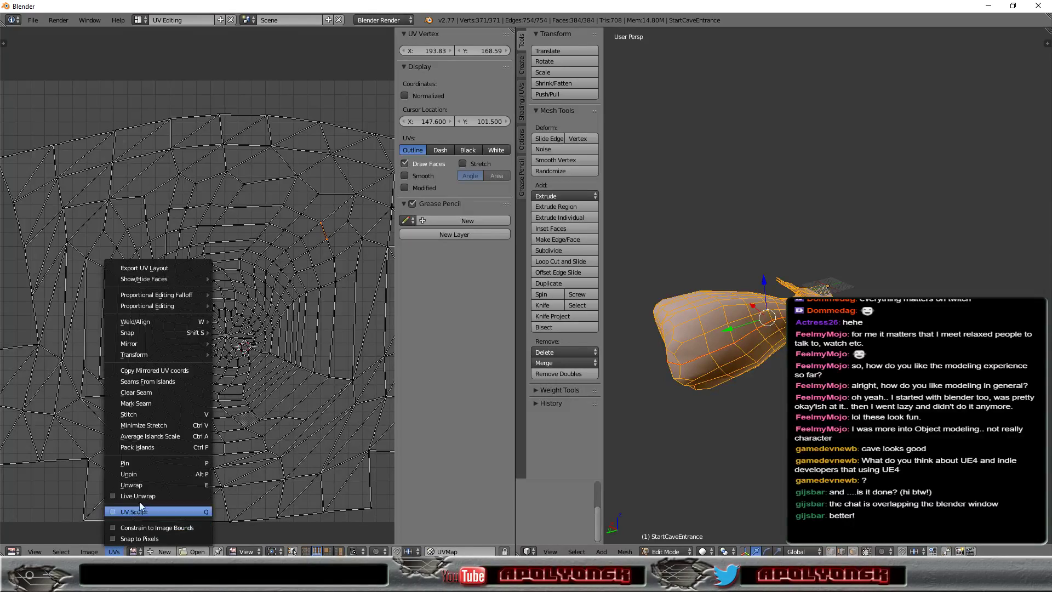
left_click(147, 406)
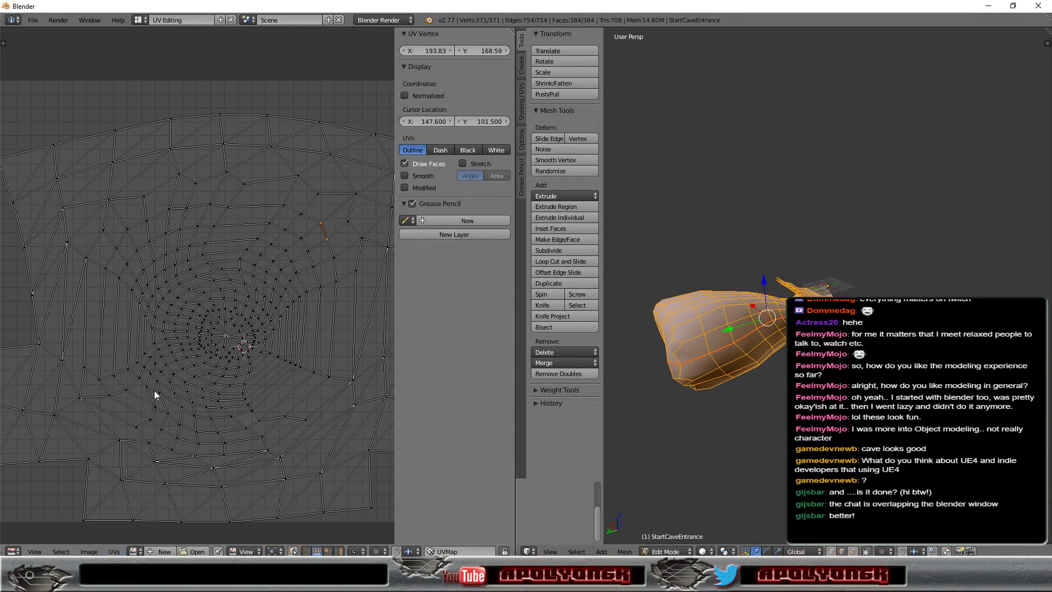
Seam the neighbouring edge further up-left and select the next edge toward the left
right_click(308, 220)
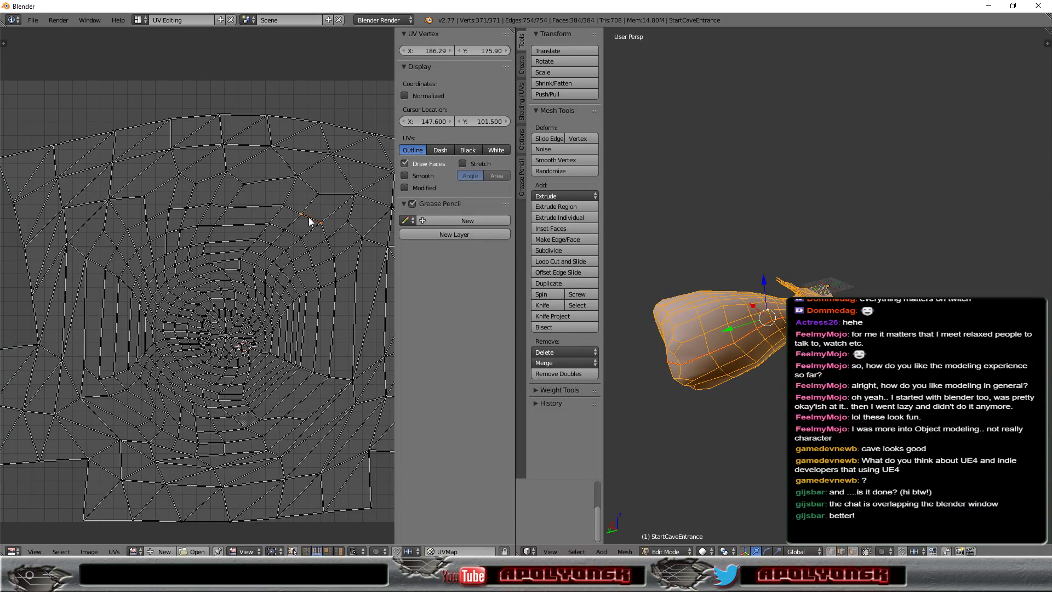
left_click(114, 551)
left_click(144, 406)
right_click(293, 212)
left_click(113, 551)
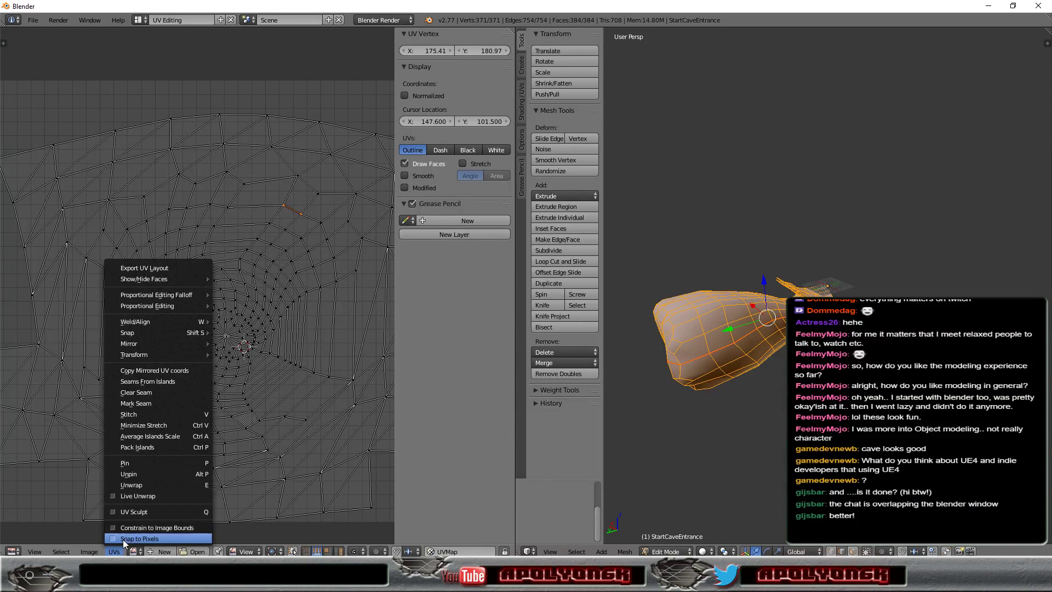
Mark the successively selected upper-left UV edges as seams
left_click(149, 403)
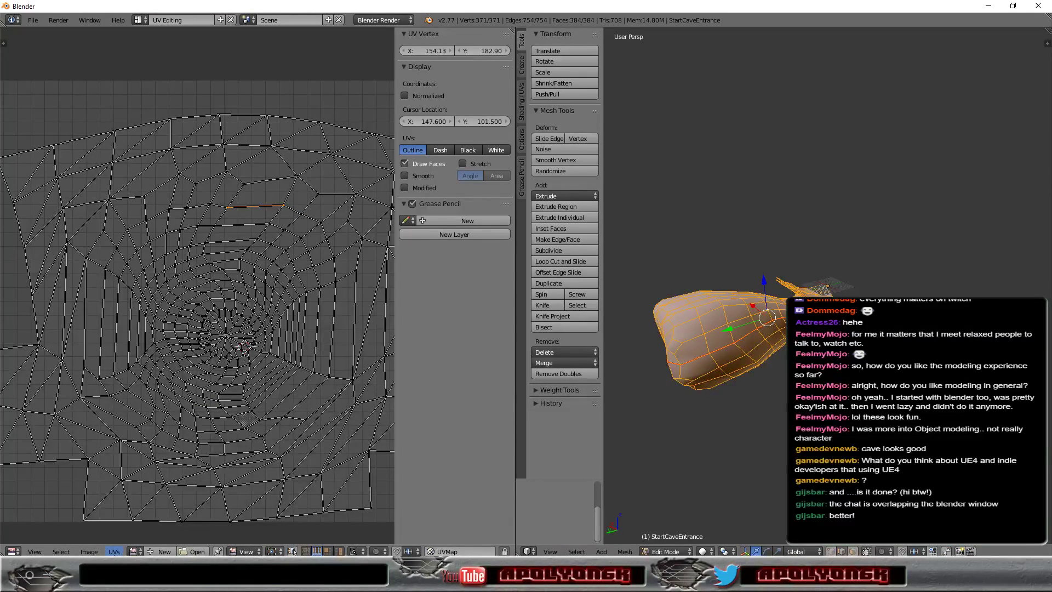
left_click(113, 551)
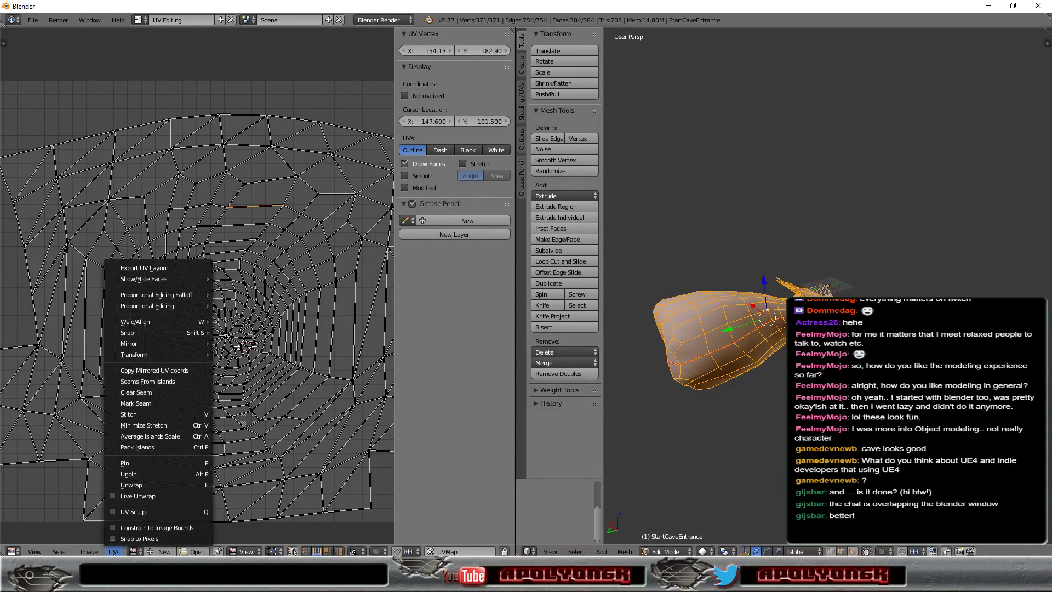
left_click(137, 402)
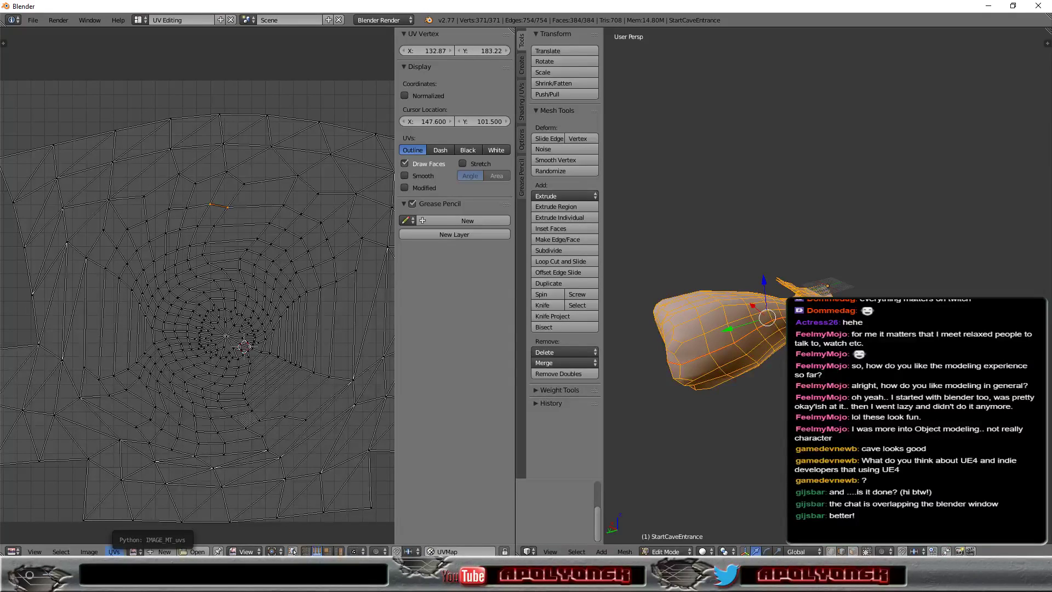
left_click(113, 552)
left_click(143, 401)
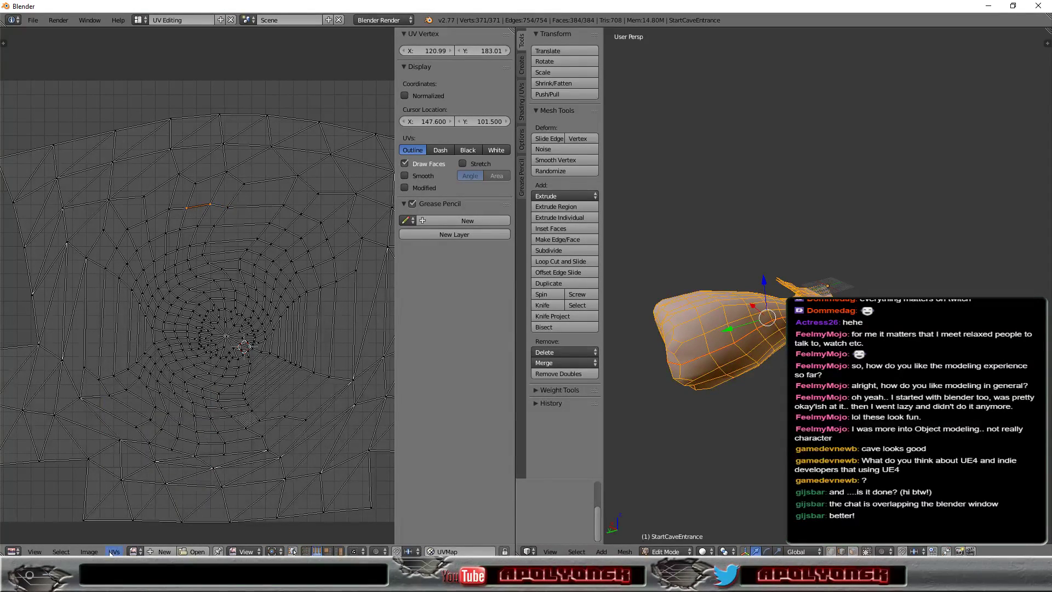
left_click(112, 552)
left_click(153, 408)
left_click(112, 552)
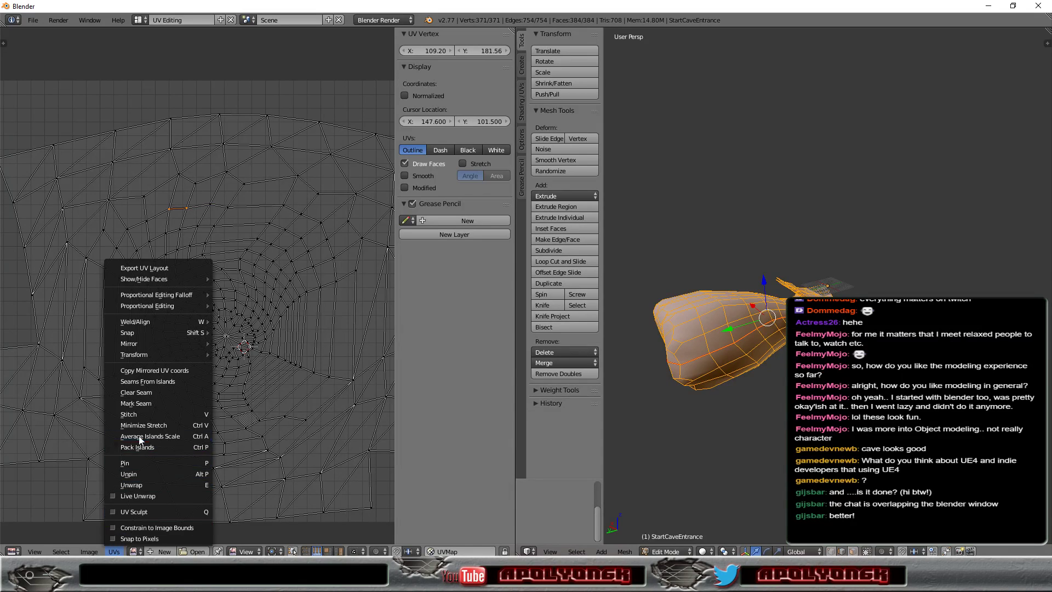
left_click(139, 405)
Seam the next upper-left UV edge and orbit to check the cave mesh
right_click(153, 217)
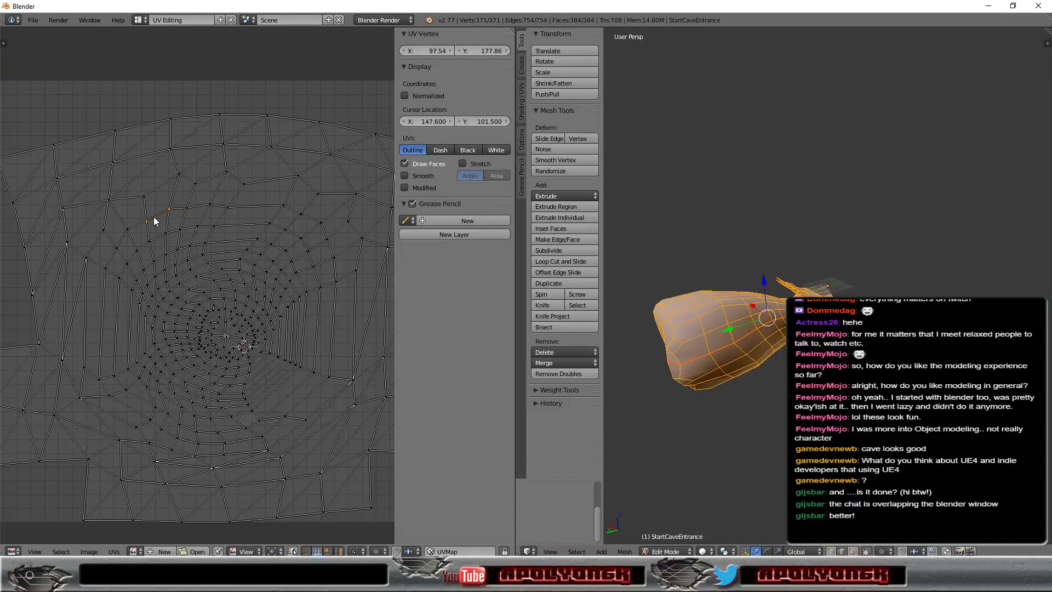
left_click(121, 552)
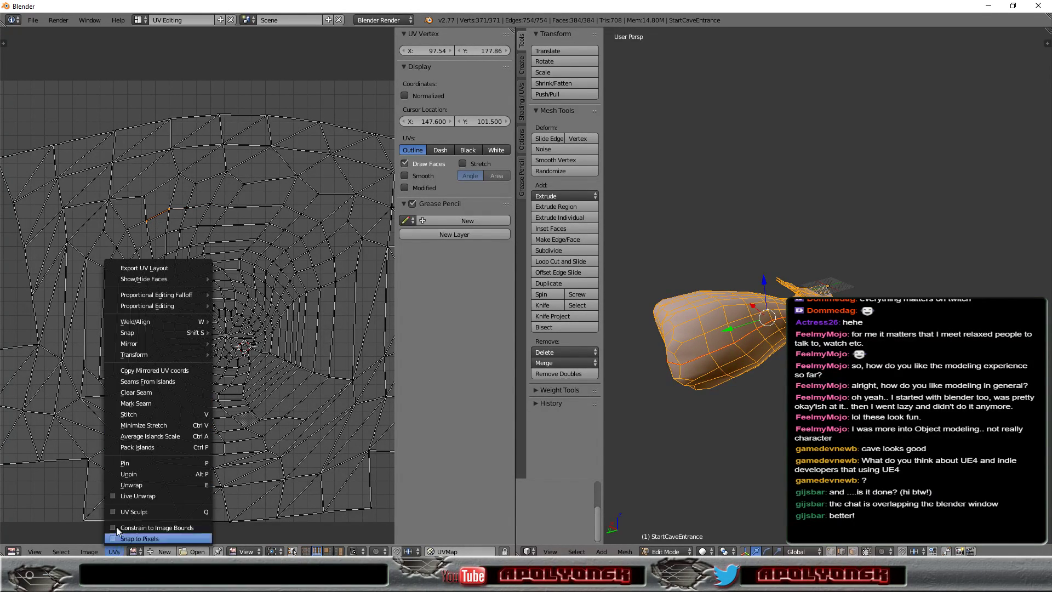
left_click(146, 403)
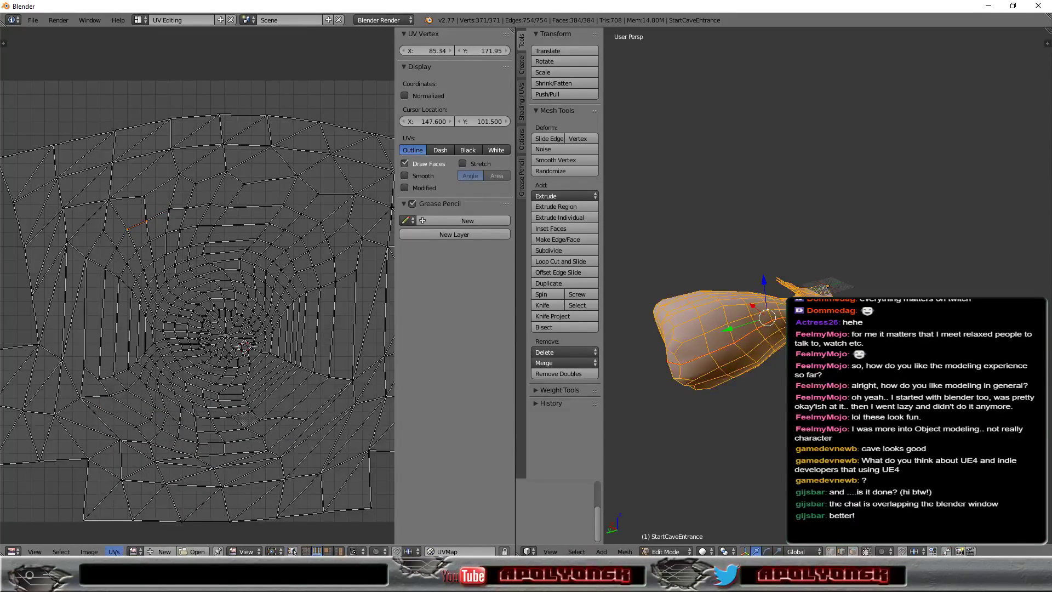
left_click(114, 551)
left_click(143, 406)
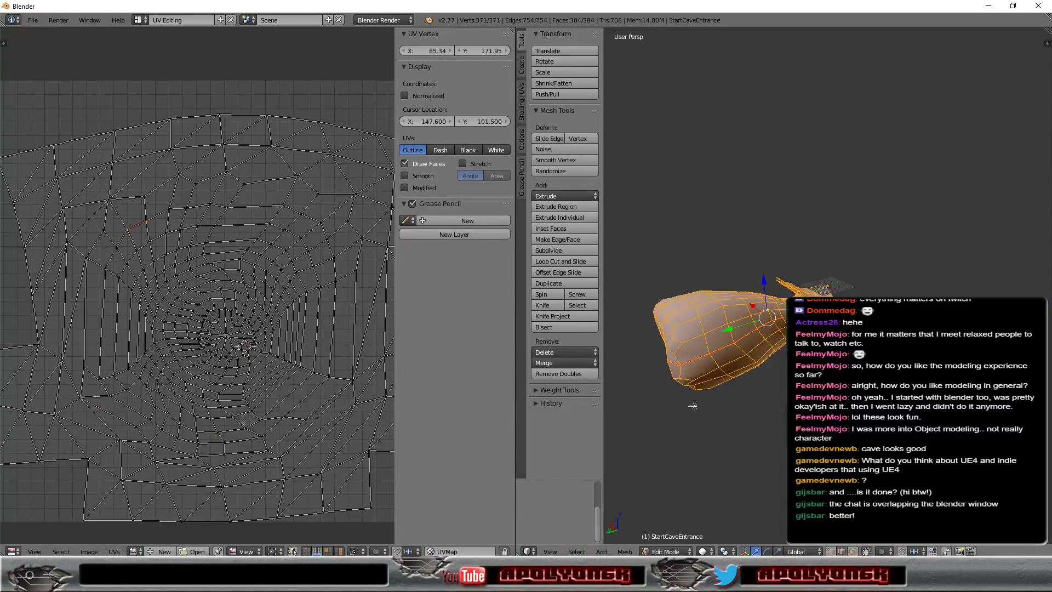
mouse_move(658, 307)
middle_mouse_down()
mouse_move(811, 307)
mouse_move(767, 329)
mouse_move(1049, 360)
mouse_move(712, 401)
middle_mouse_up()
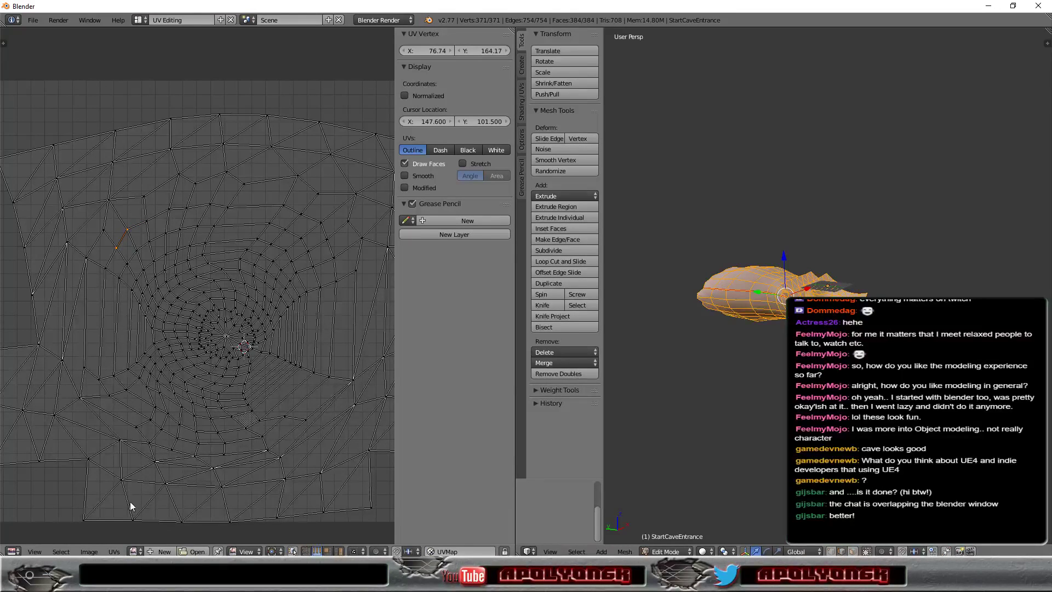
Mark the selected edges and the long vertical left edge as seams
left_click(116, 550)
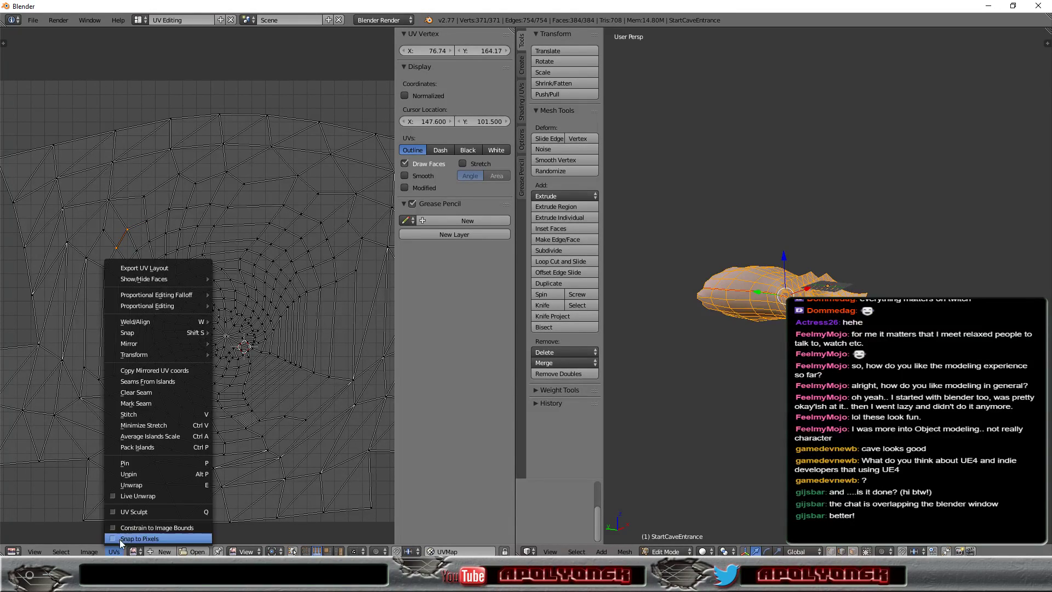
left_click(149, 406)
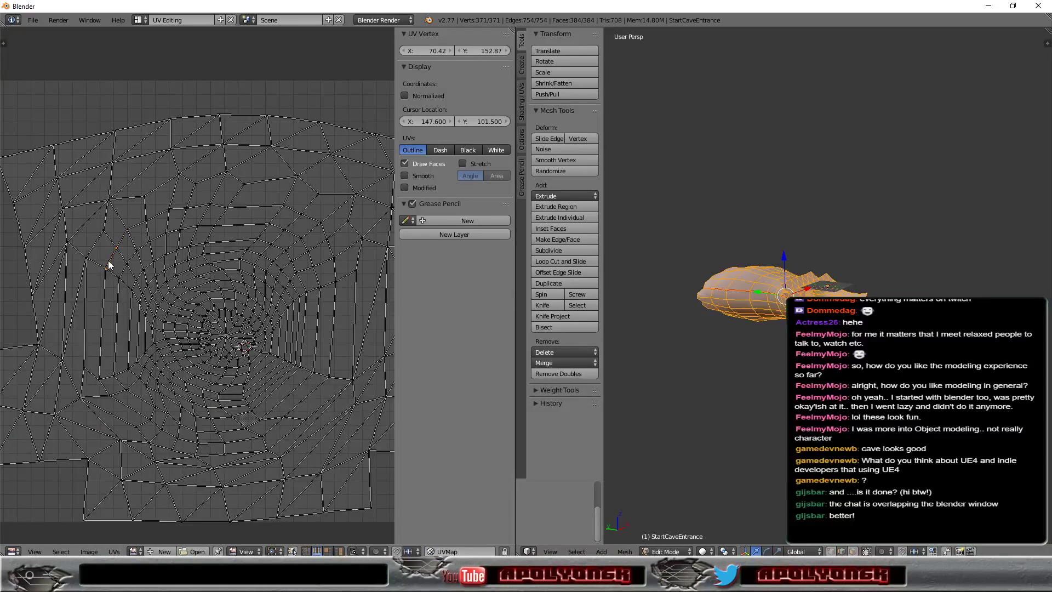
left_click(114, 551)
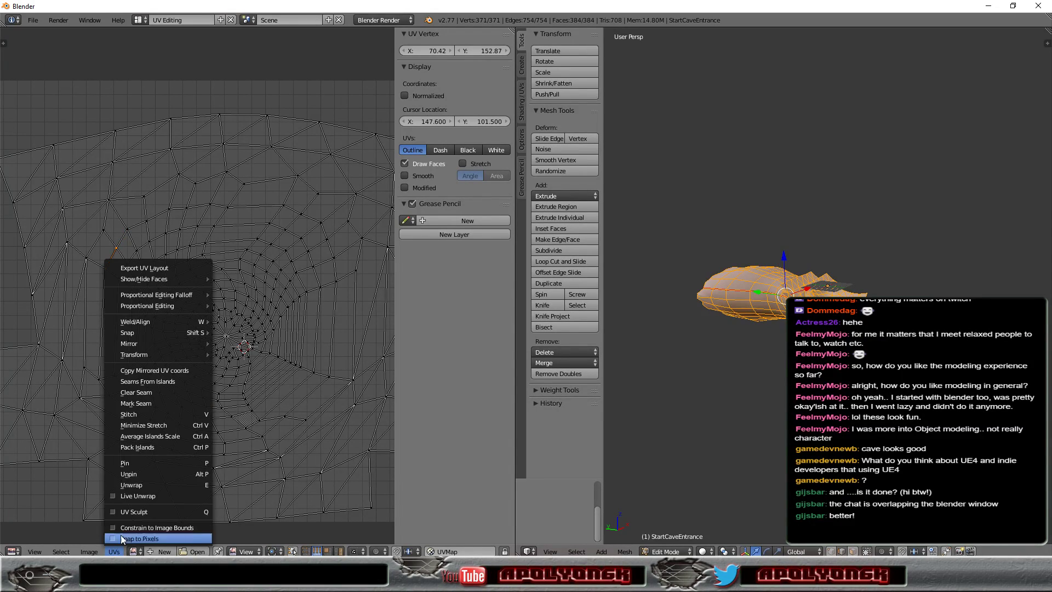
left_click(148, 407)
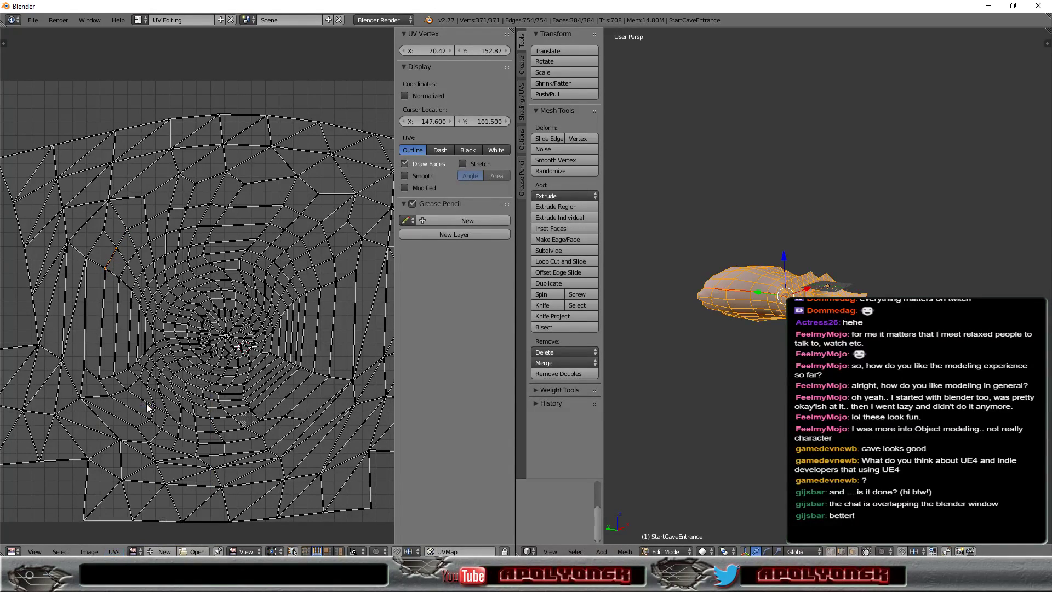
left_click(102, 324)
left_click(114, 552)
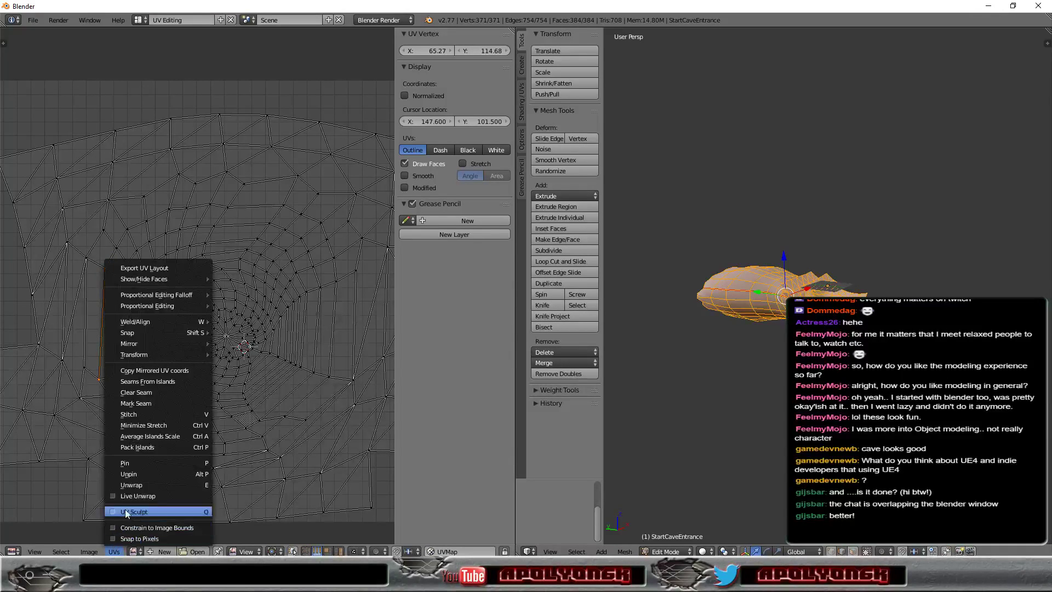
left_click(139, 401)
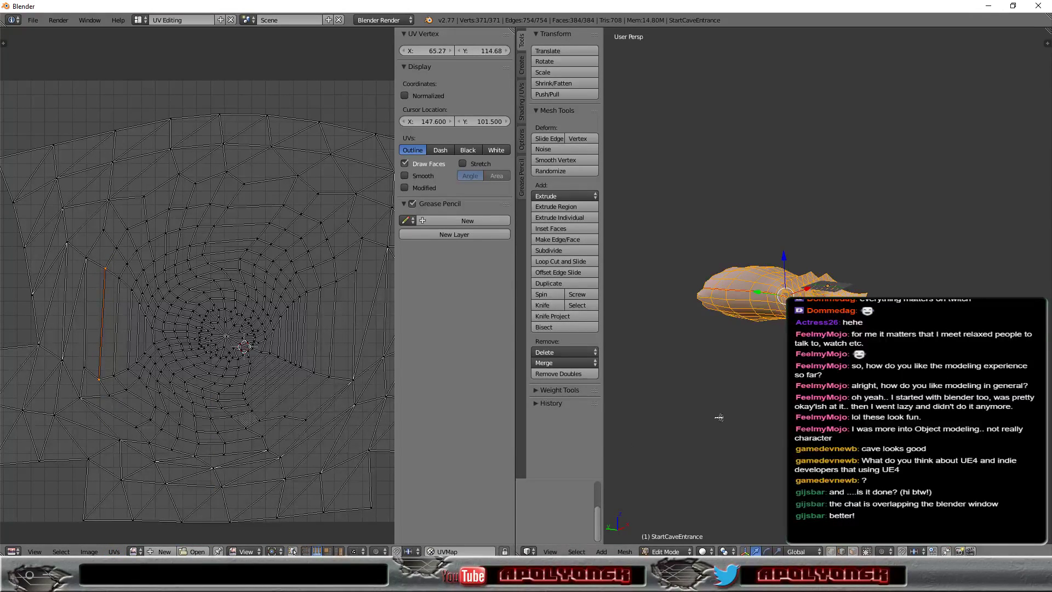
Orbit the mesh, seam the lower-left edge, and select a short lower-left edge
mouse_move(717, 419)
middle_mouse_down()
mouse_move(635, 390)
mouse_move(685, 378)
middle_mouse_up()
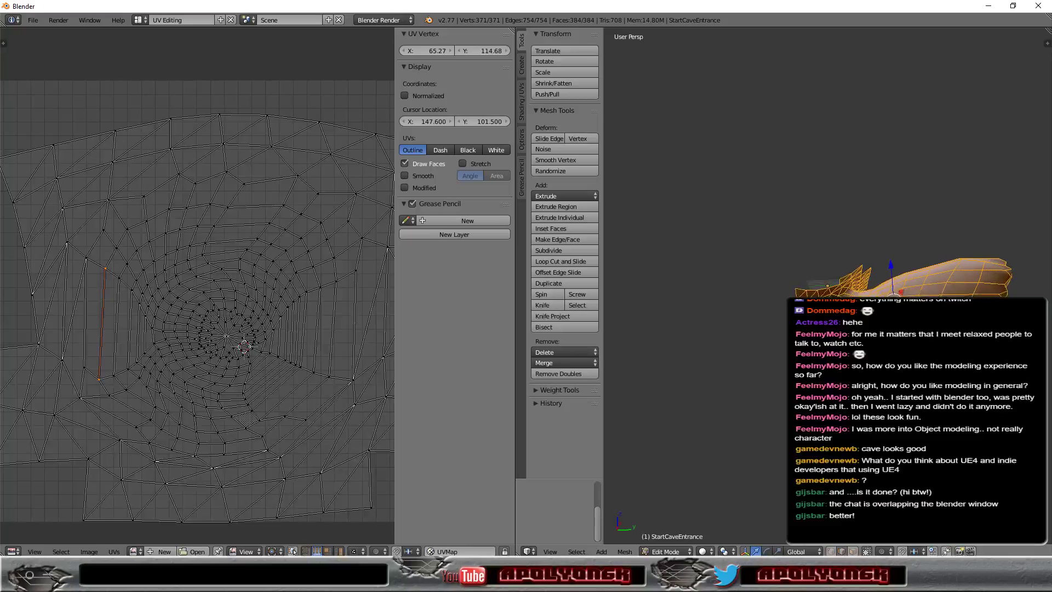
middle_click_drag(850, 294, 842, 288)
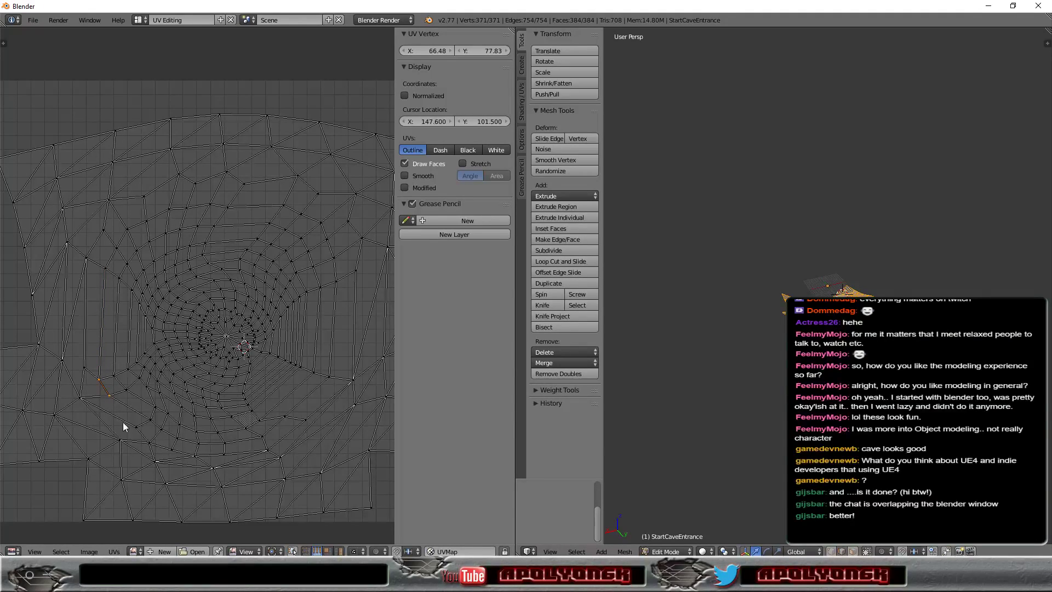
left_click(114, 552)
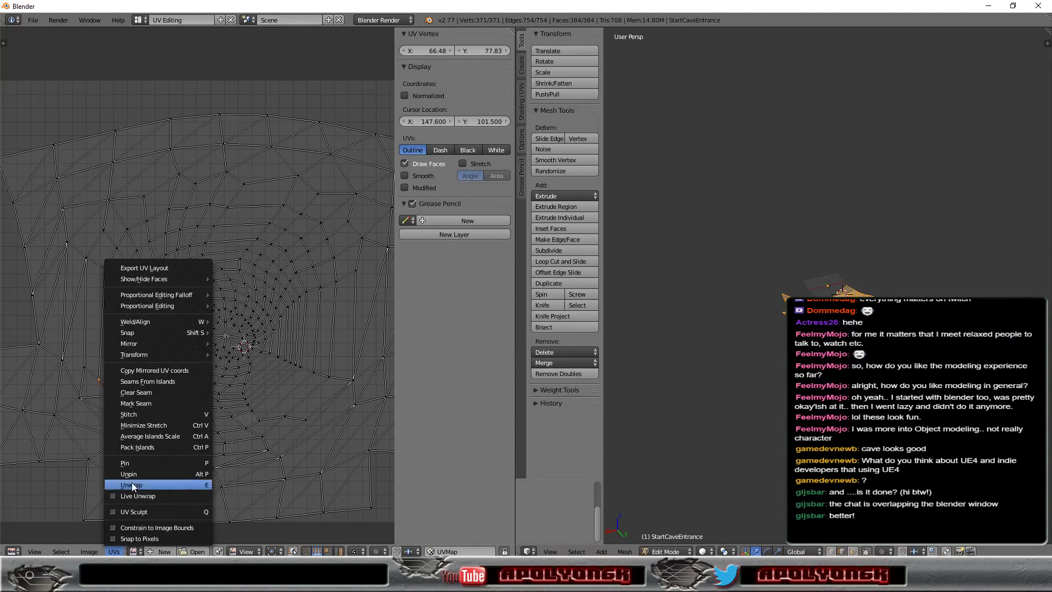
left_click(137, 408)
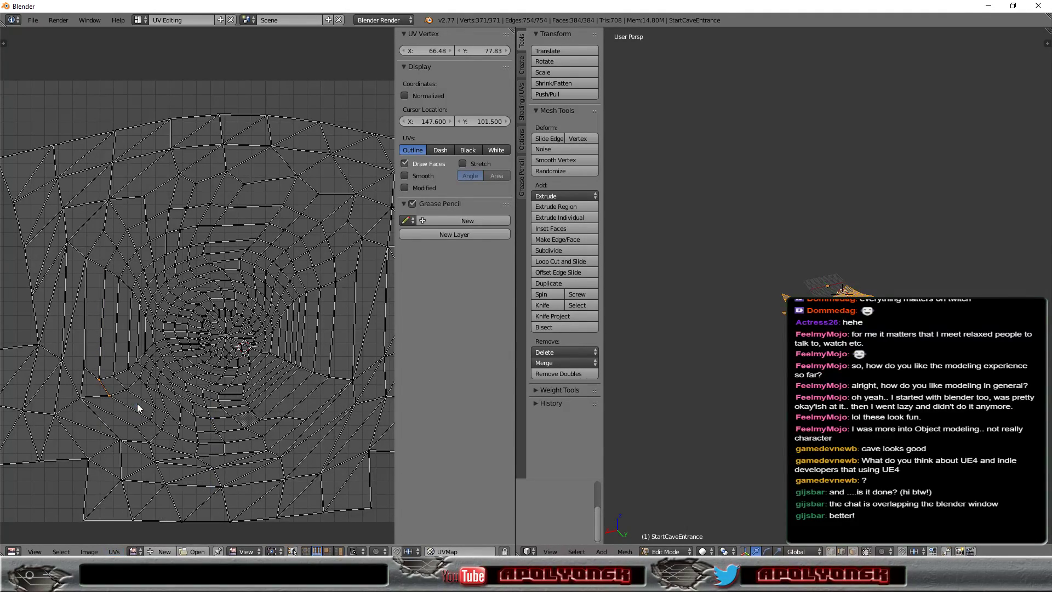
left_click(114, 551)
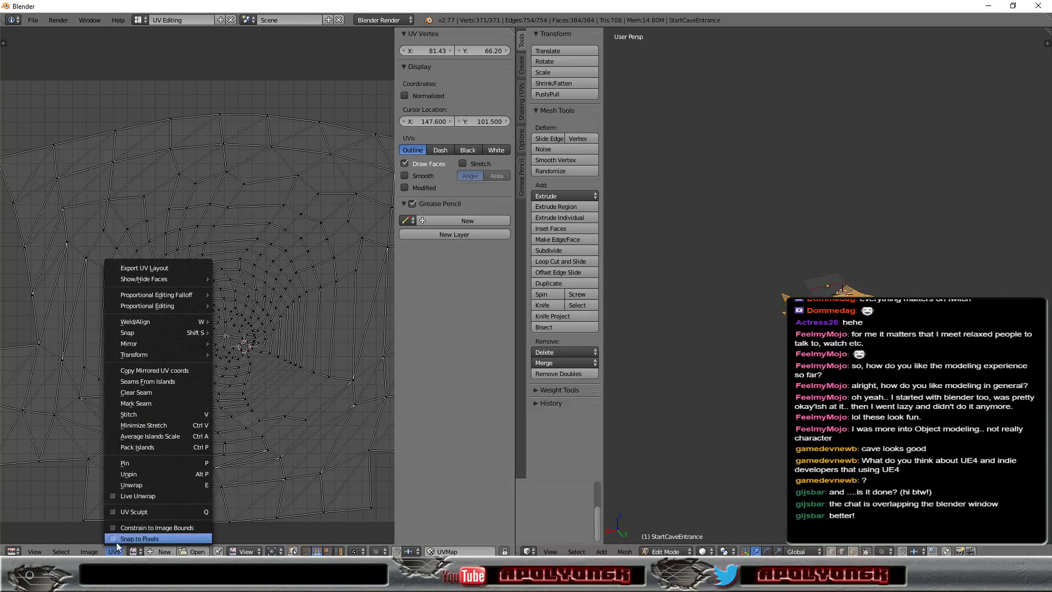
left_click(147, 405)
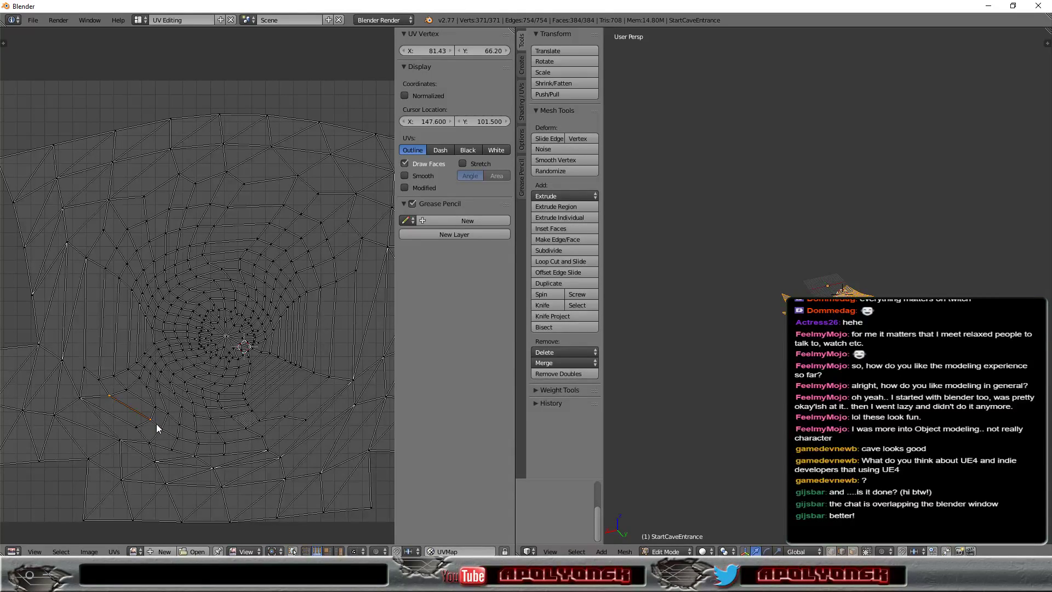
left_click(157, 428)
left_click(113, 552)
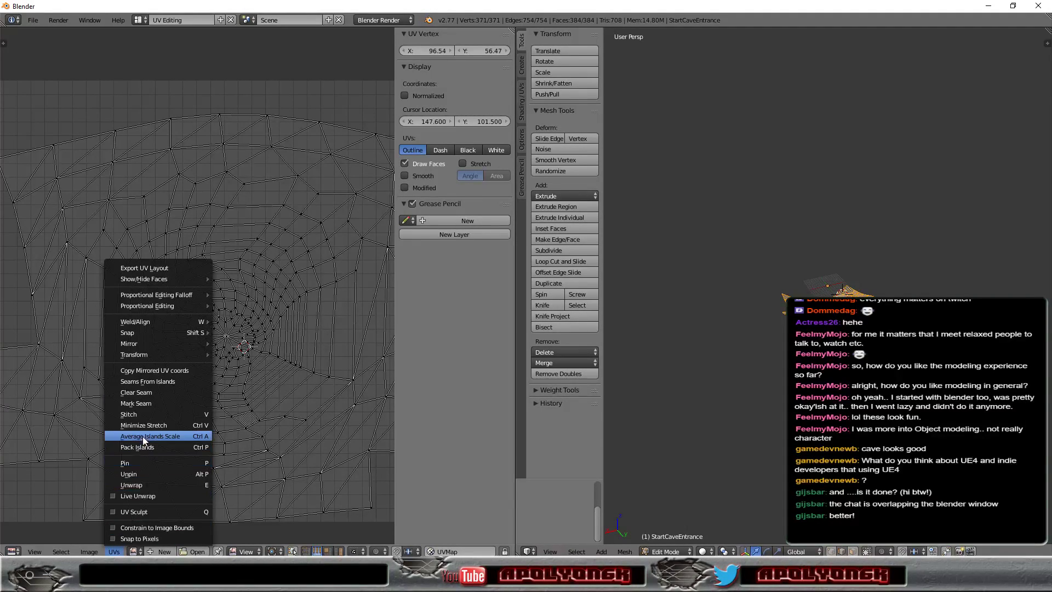
Mark the first short edges near the lower right of the cave UV layout as seams
left_click(149, 403)
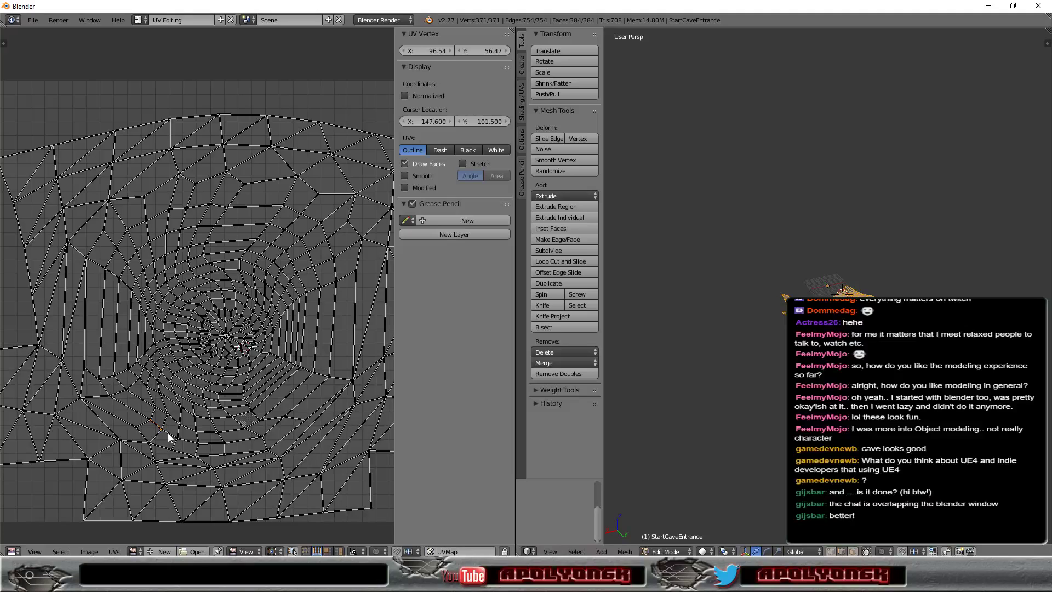
left_click(171, 436)
left_click(114, 552)
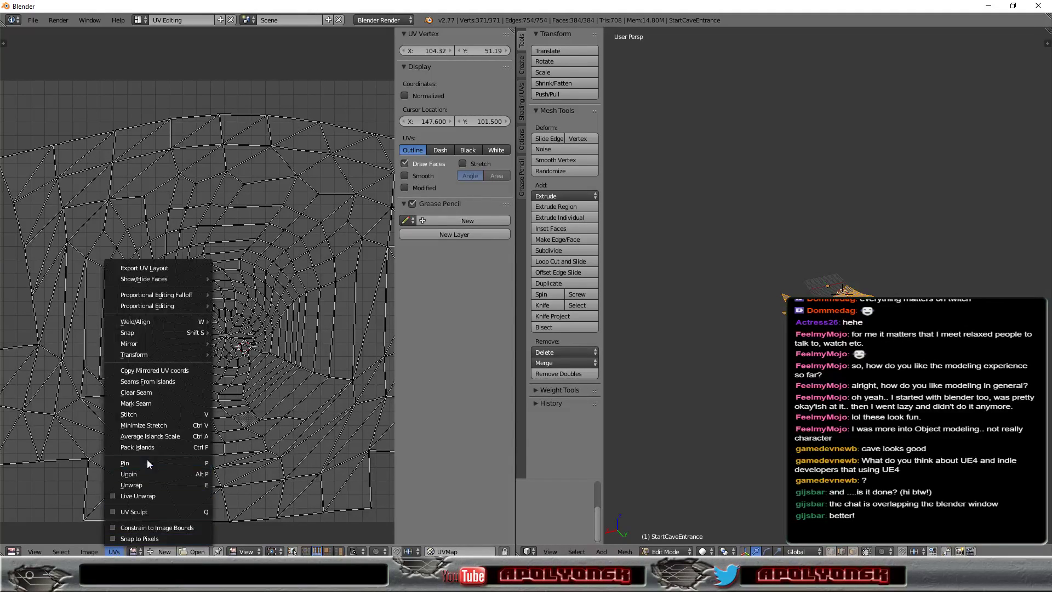
left_click(146, 404)
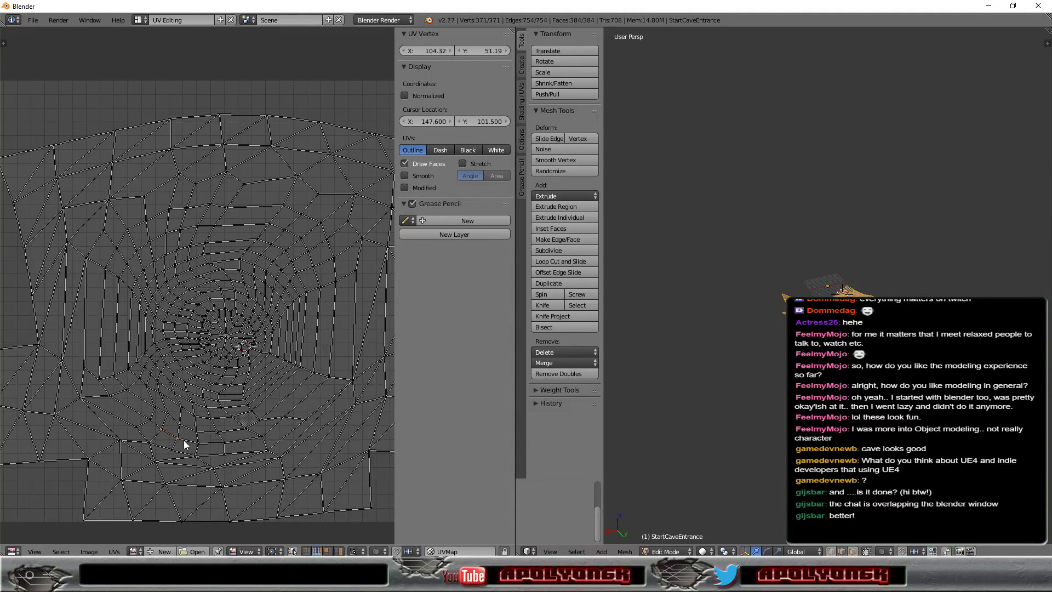
left_click(187, 441)
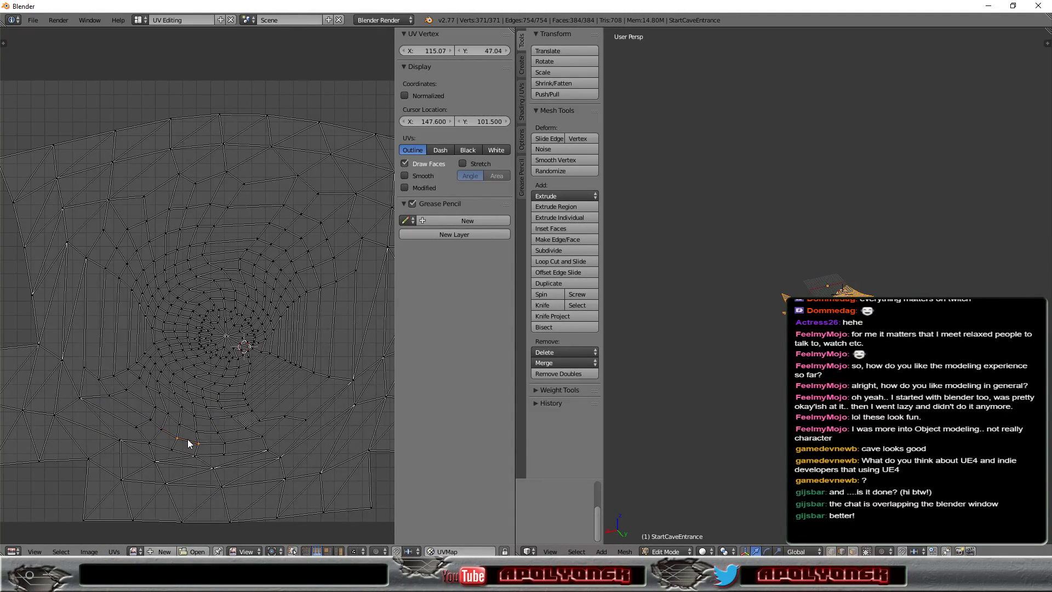
left_click(113, 552)
left_click(153, 403)
Mark the next two bottom edges of the layout as seams
middle_click_drag(729, 384, 672, 379)
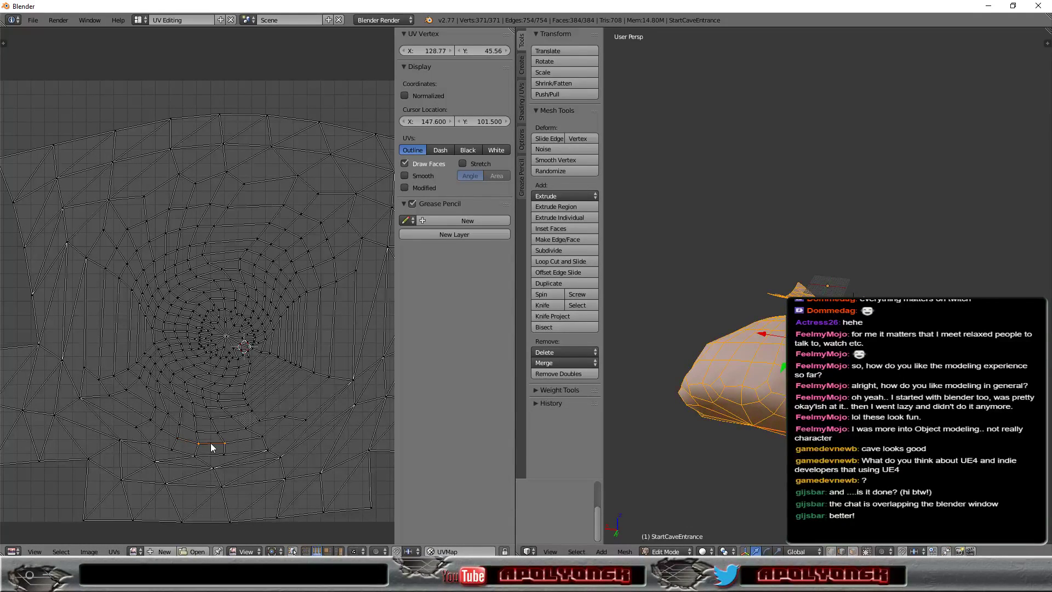
left_click(113, 552)
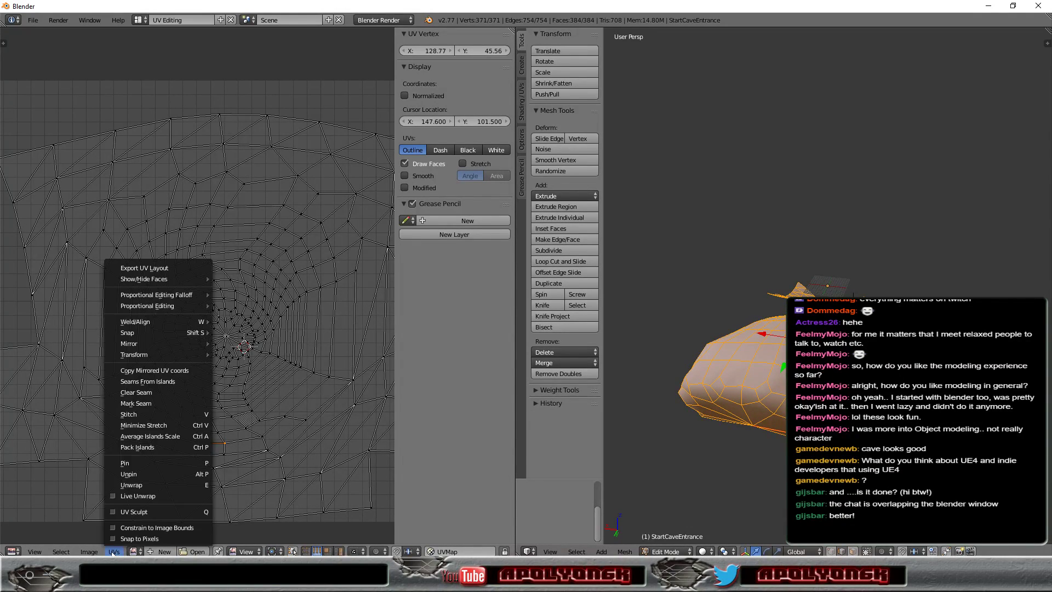
left_click(153, 403)
right_click(240, 444)
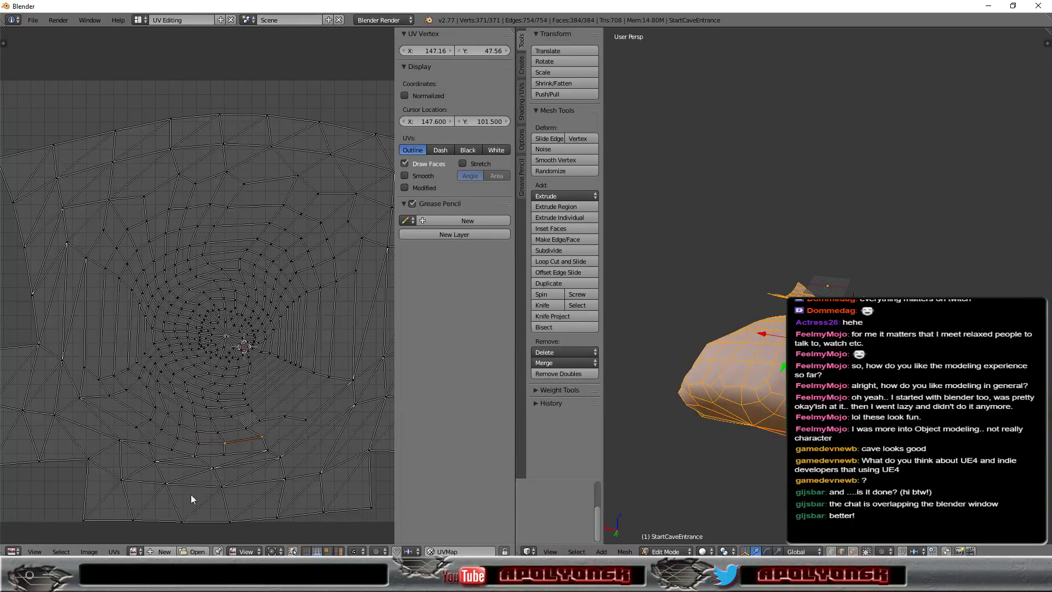
left_click(114, 552)
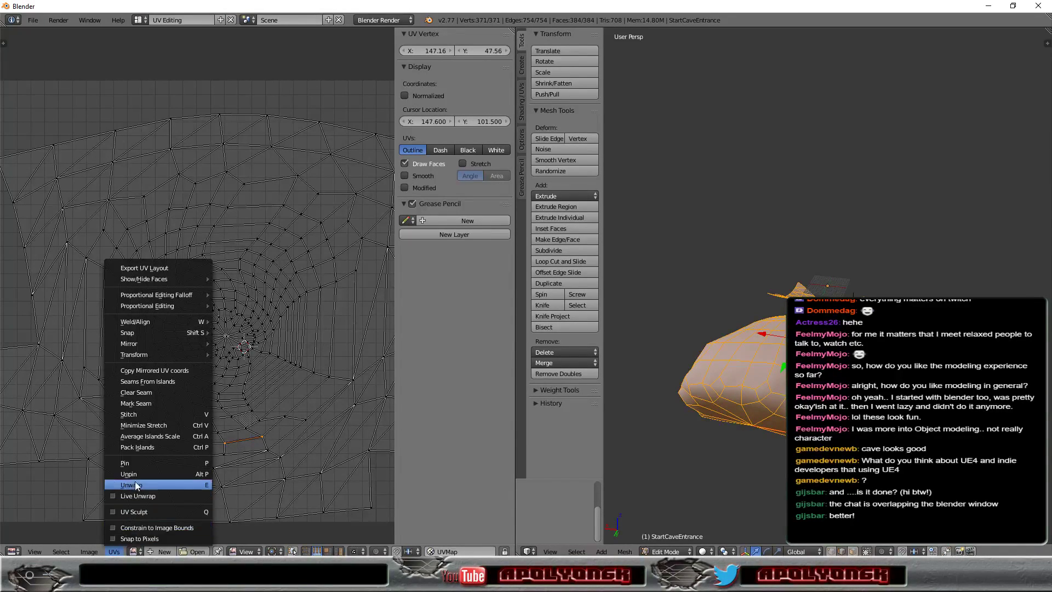
left_click(144, 405)
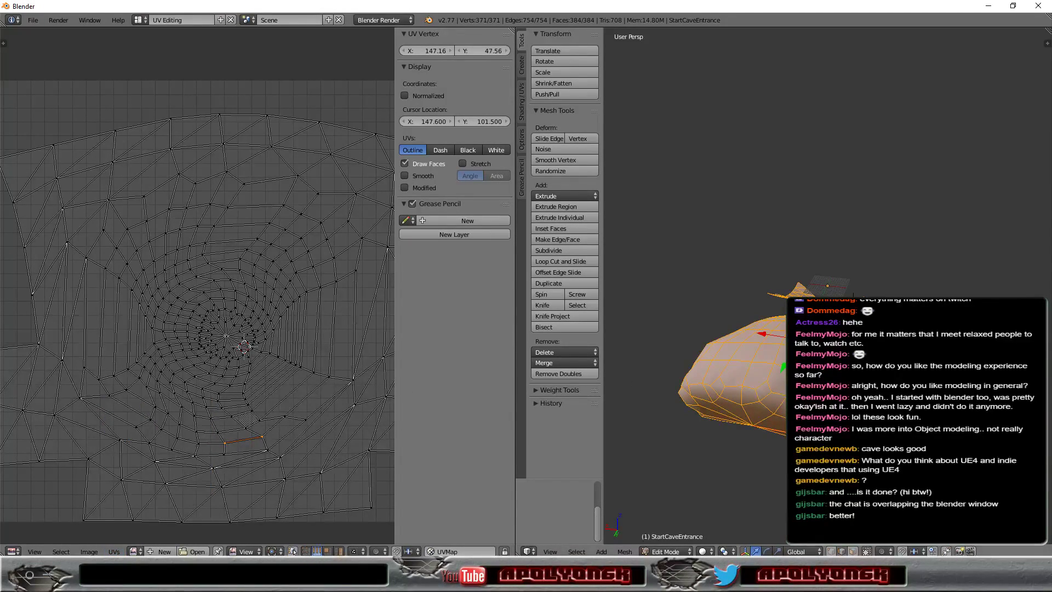
Mark the neighbouring edge as a seam, selecting the UV vertex at 205.61, 82.83
mouse_move(876, 384)
middle_mouse_down()
mouse_move(899, 416)
mouse_move(956, 438)
middle_mouse_up()
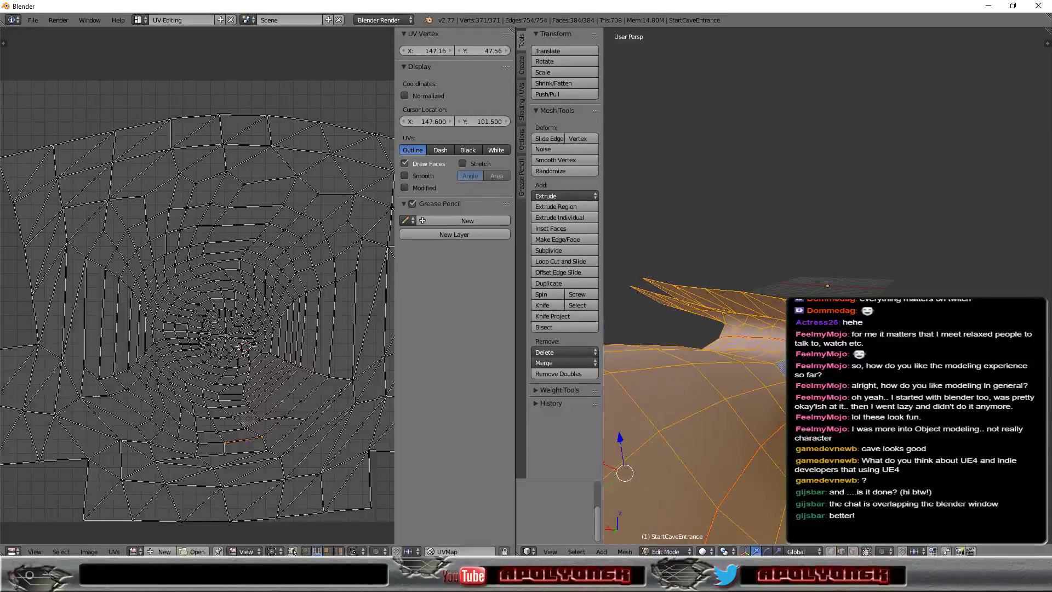
left_click(274, 424)
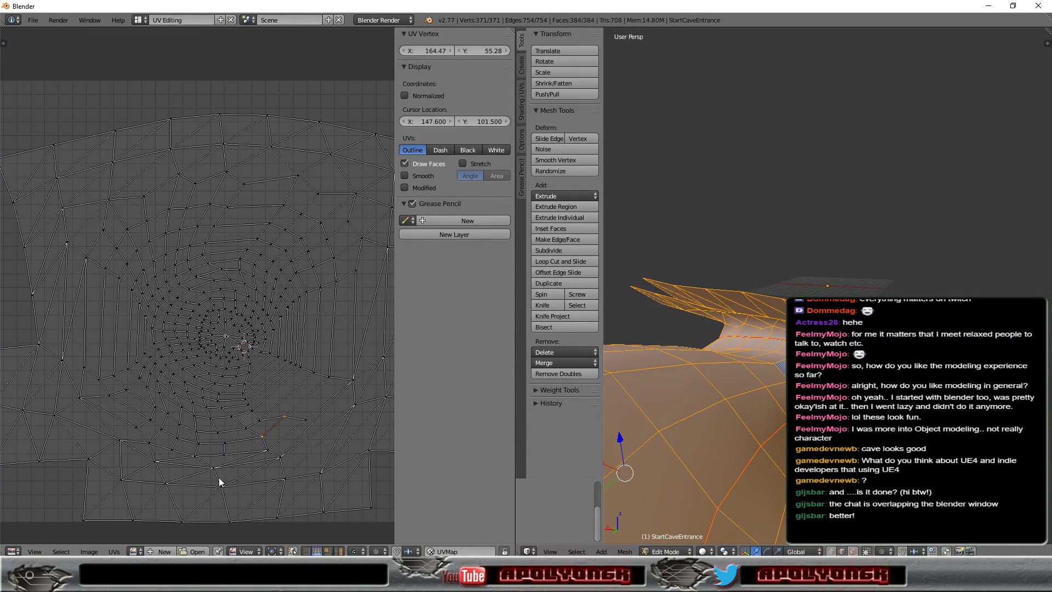
left_click(114, 551)
left_click(149, 403)
left_click(114, 551)
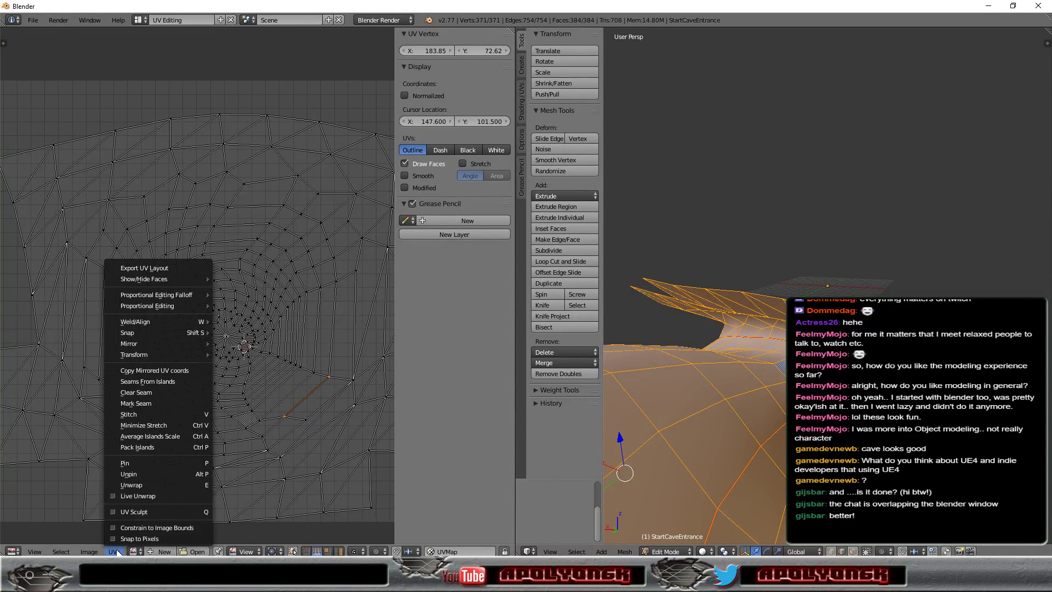
left_click(154, 405)
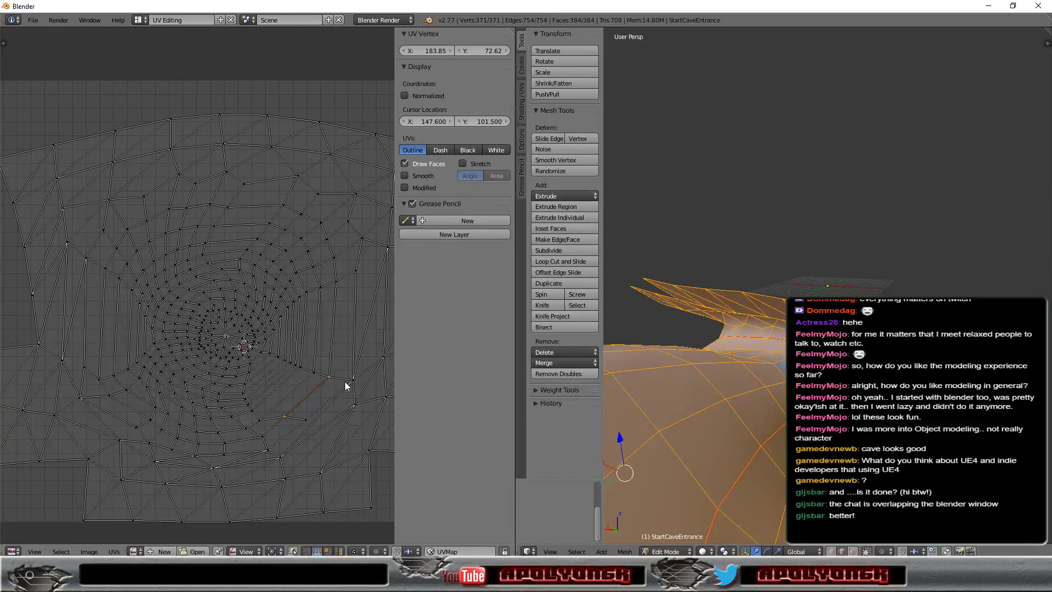
scroll(355, 405, "down", 1)
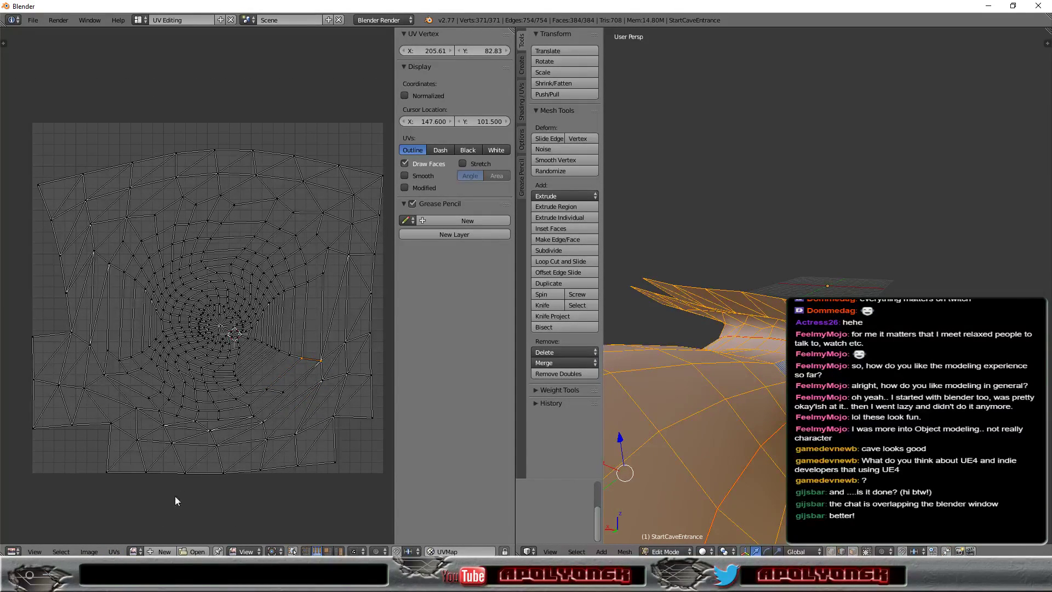
Mark two more edges on the right side of the cave UV layout as seams
left_click(116, 551)
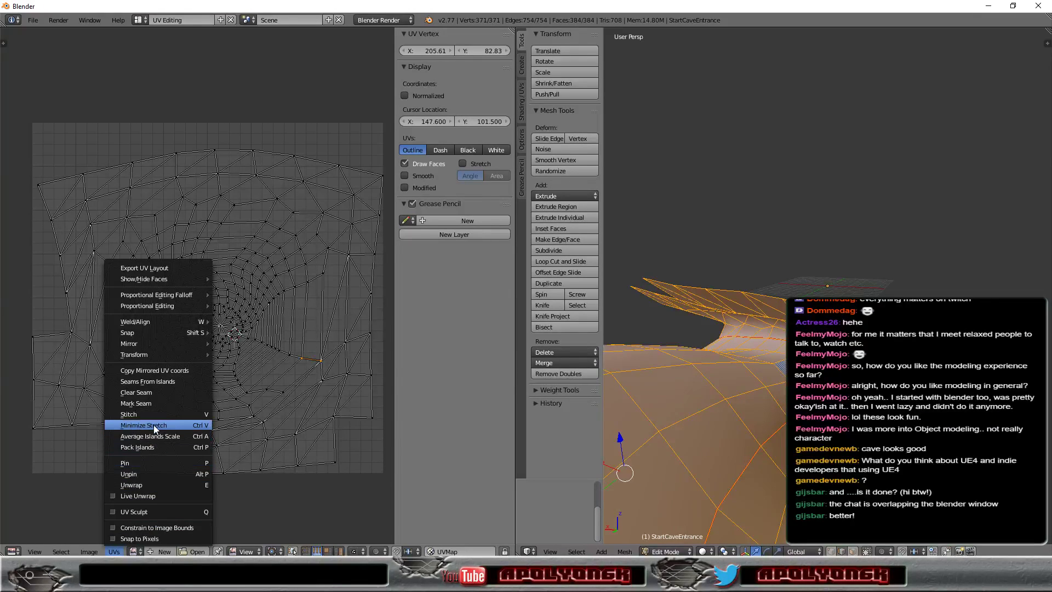
left_click(152, 401)
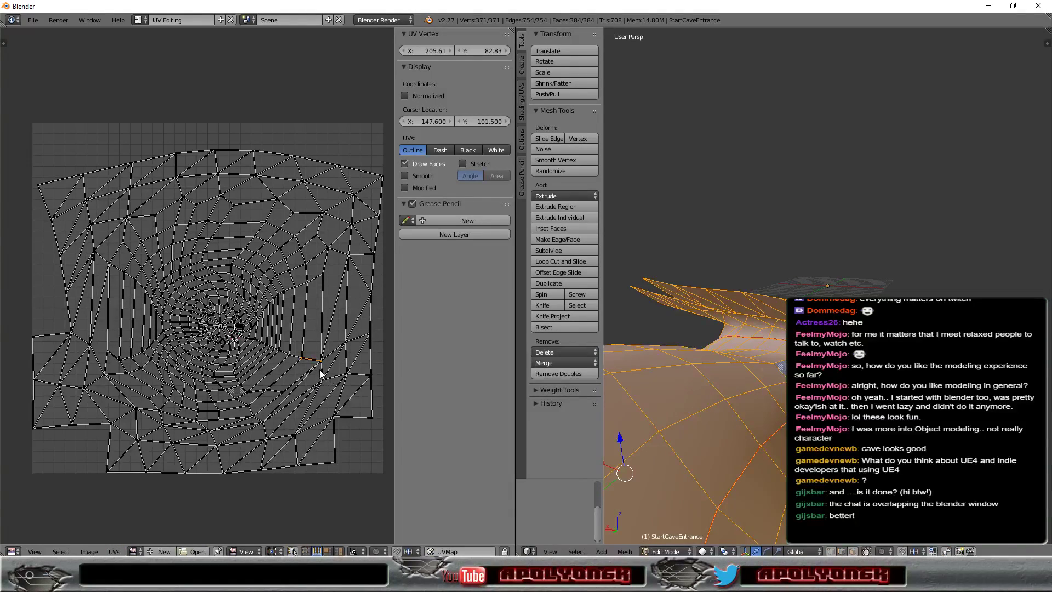
mouse_move(712, 410)
middle_mouse_down()
mouse_move(739, 329)
mouse_move(739, 285)
middle_mouse_up()
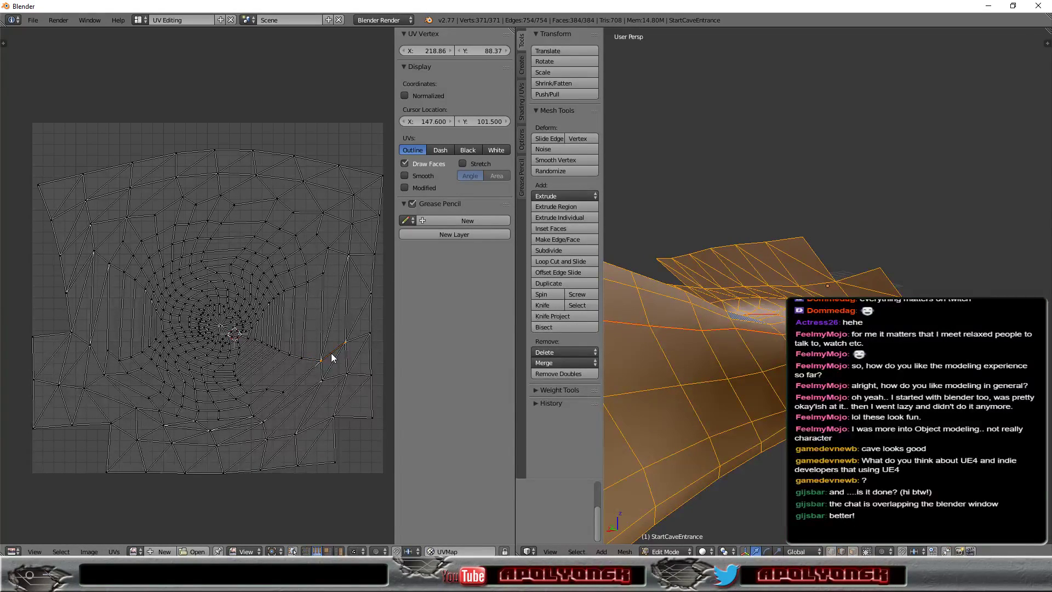
left_click(114, 552)
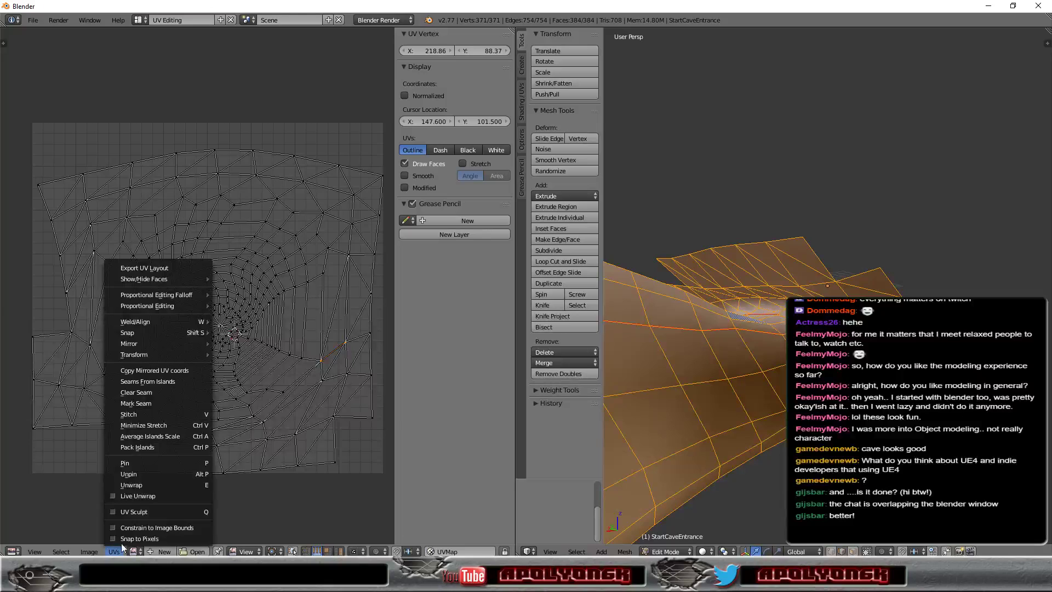
left_click(146, 404)
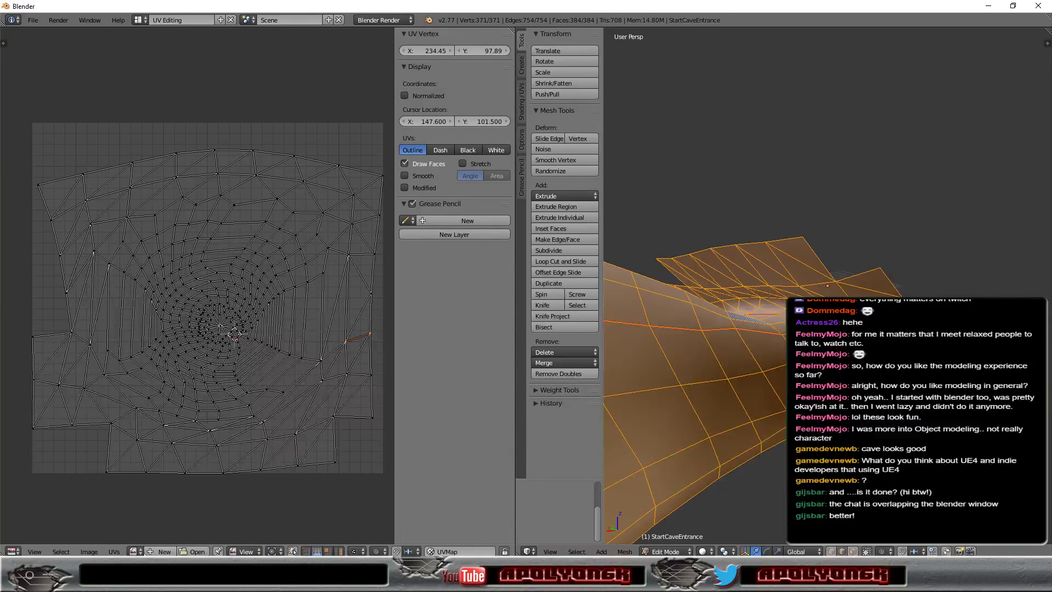
left_click(114, 551)
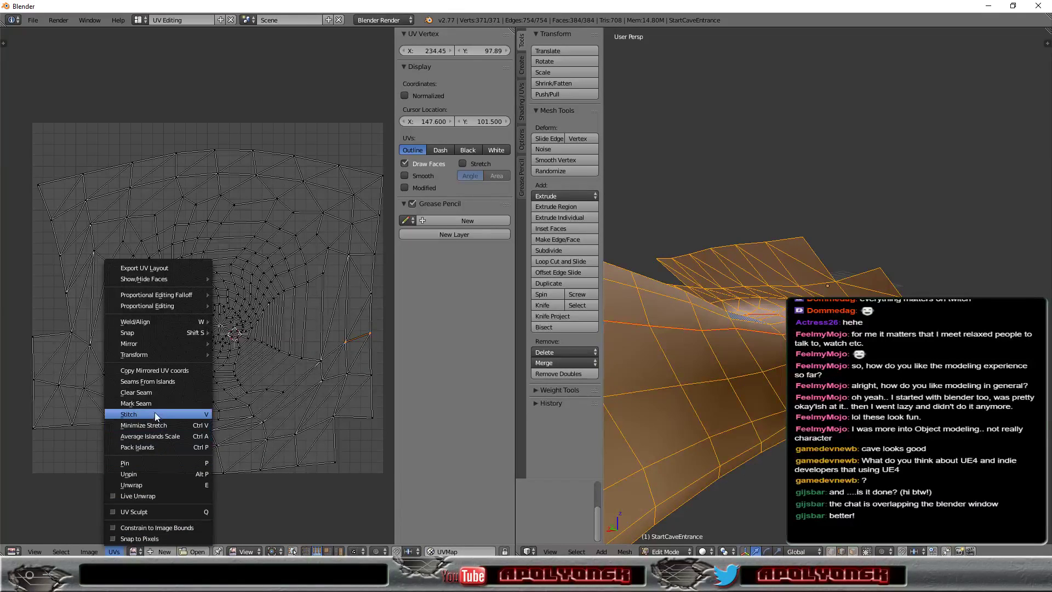
left_click(151, 405)
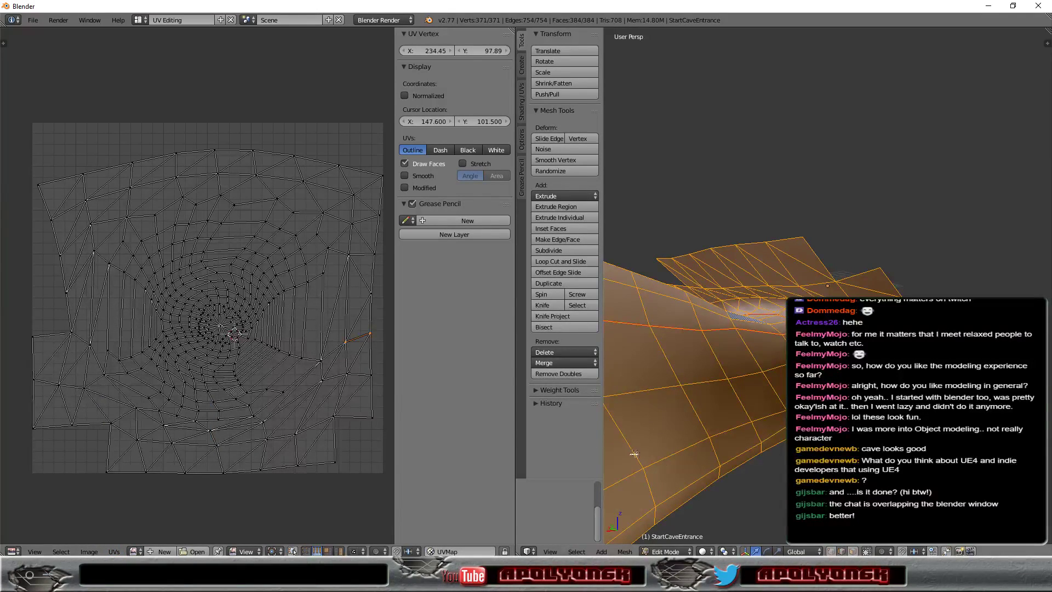
Orbit and zoom the 3D view to inspect the whole cave mesh
middle_click_drag(811, 472, 770, 474)
middle_click_drag(683, 476, 714, 471)
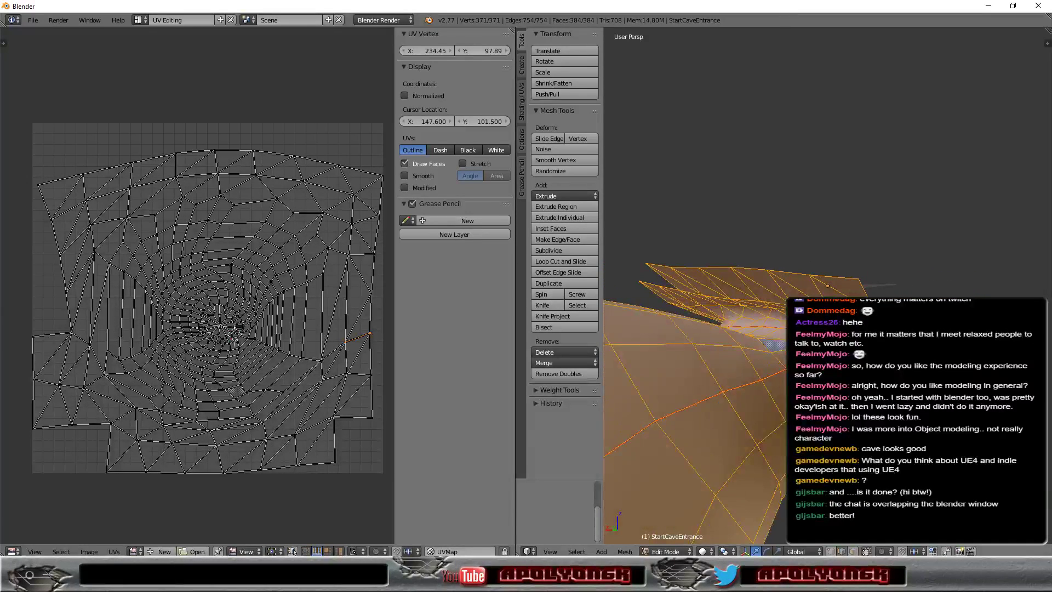
scroll(696, 384, "down", 3)
scroll(695, 383, "down", 2)
scroll(696, 383, "down", 2)
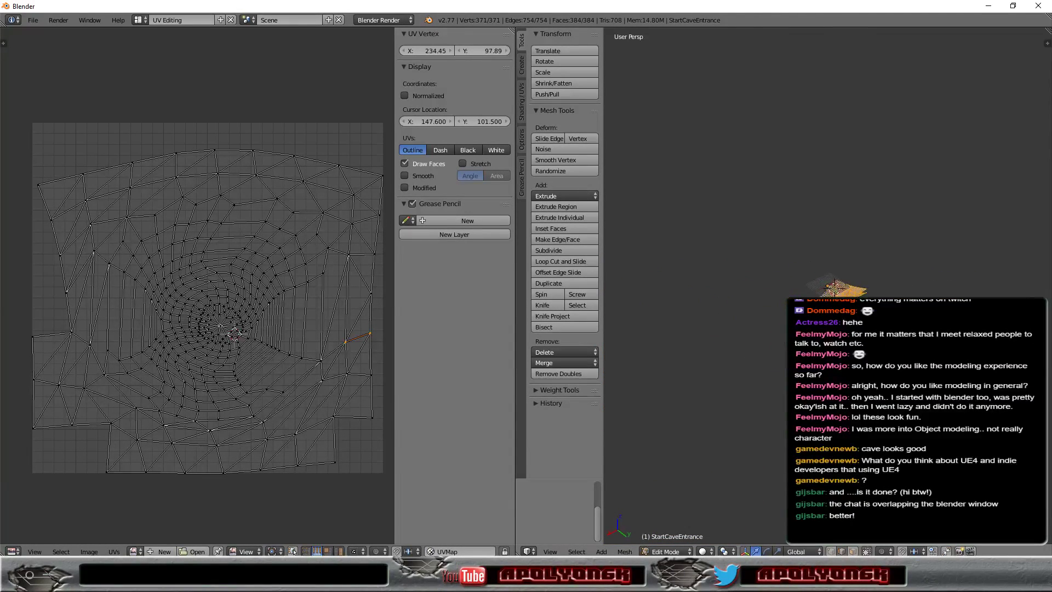
mouse_move(695, 383)
middle_mouse_down()
mouse_move(756, 426)
mouse_move(614, 473)
mouse_move(676, 419)
middle_mouse_up()
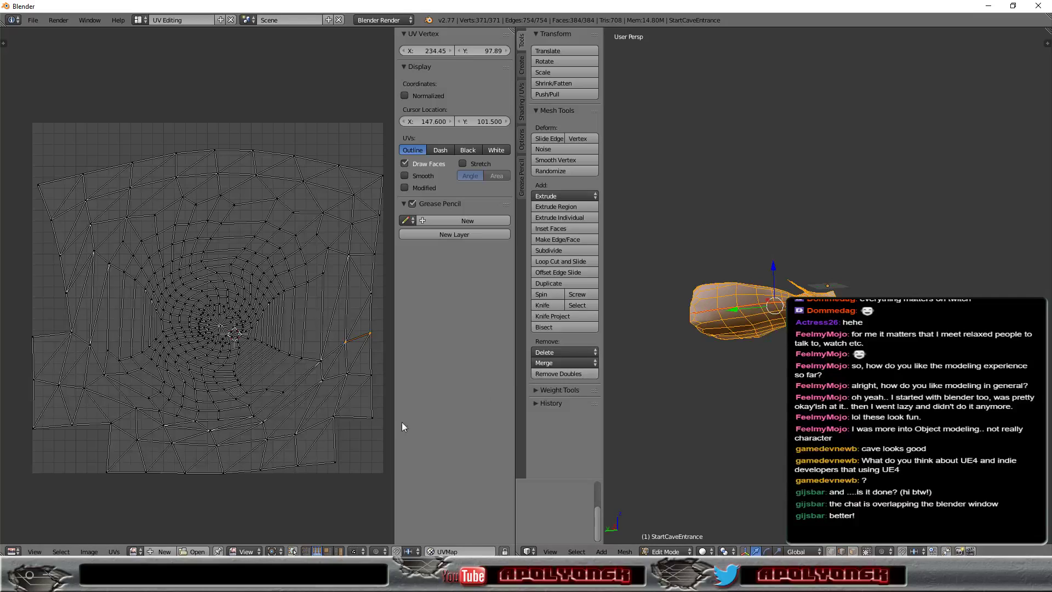
left_click(115, 551)
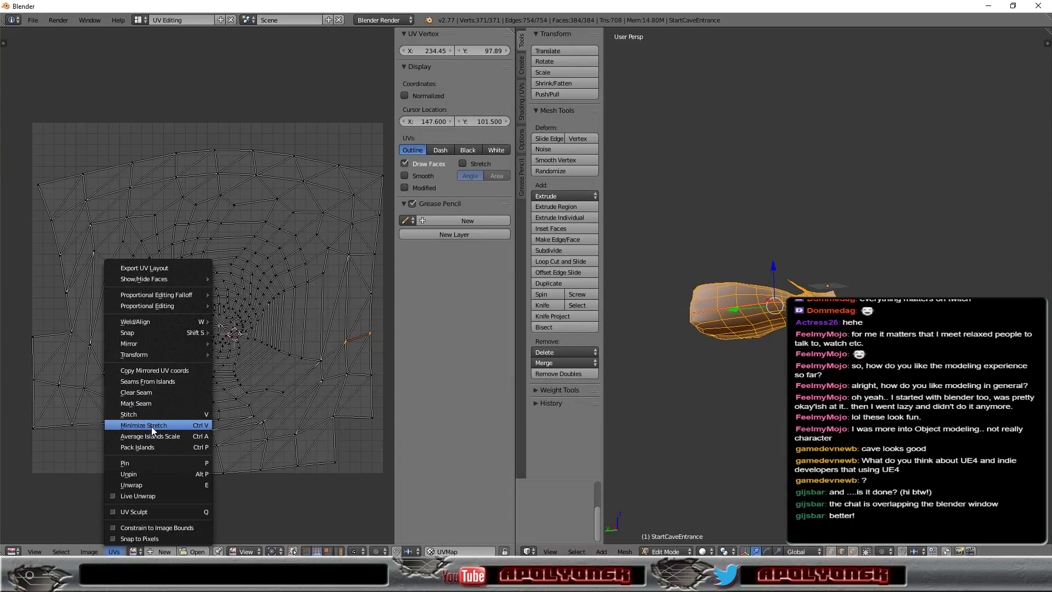
Run a first Minimize Stretch pass on the cave UV layout (Ctrl+V)
key("Escape")
key("ctrl+v")
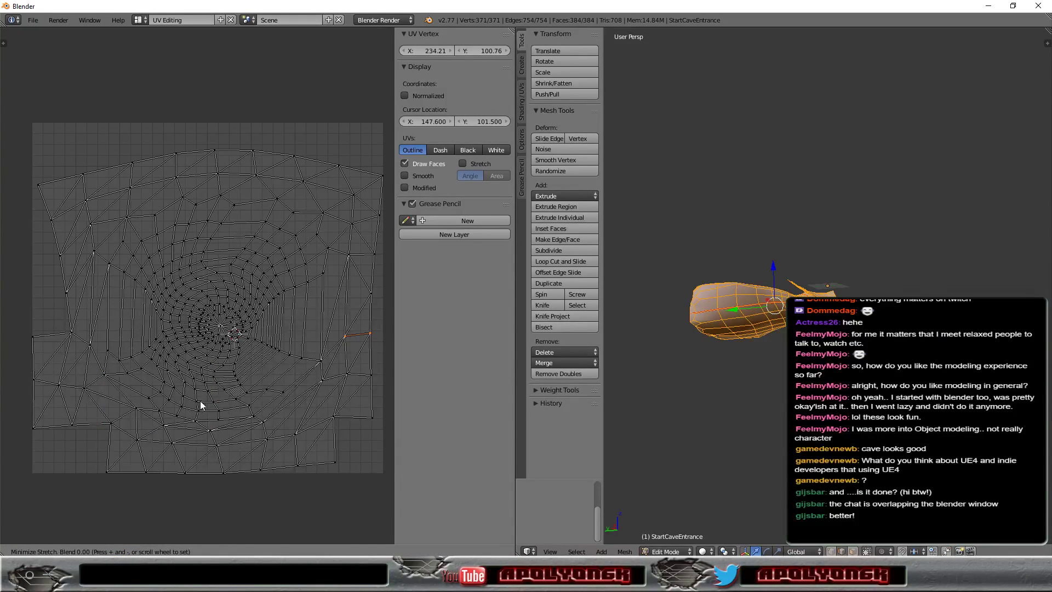
scroll(258, 367, "up", 8)
scroll(258, 369, "up", 2)
left_click(304, 336)
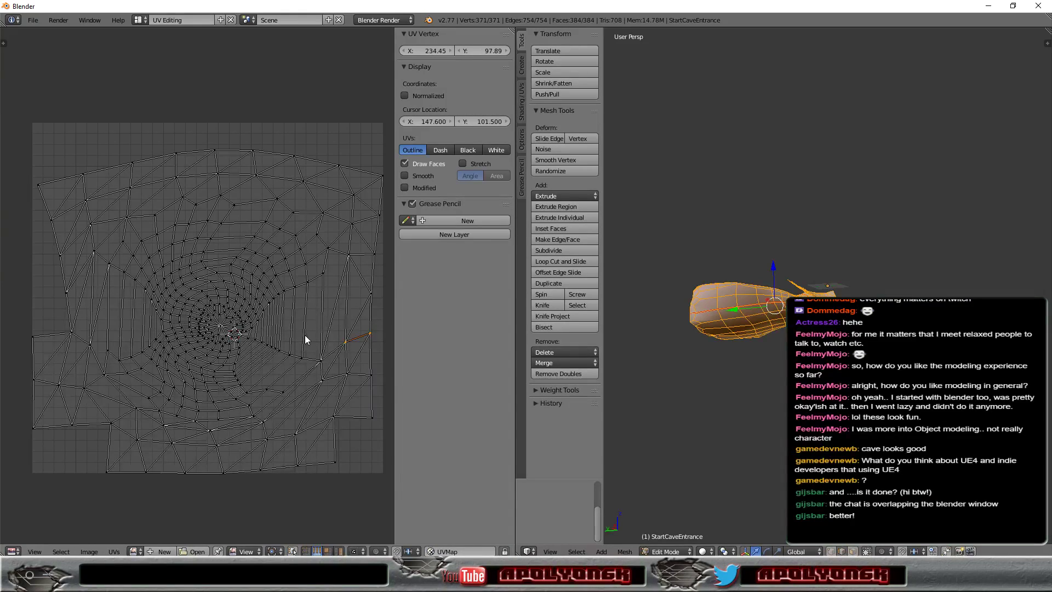
Run a second Minimize Stretch pass, leaving the vertex at 200.89, 111.07
scroll(305, 334, "down", 4)
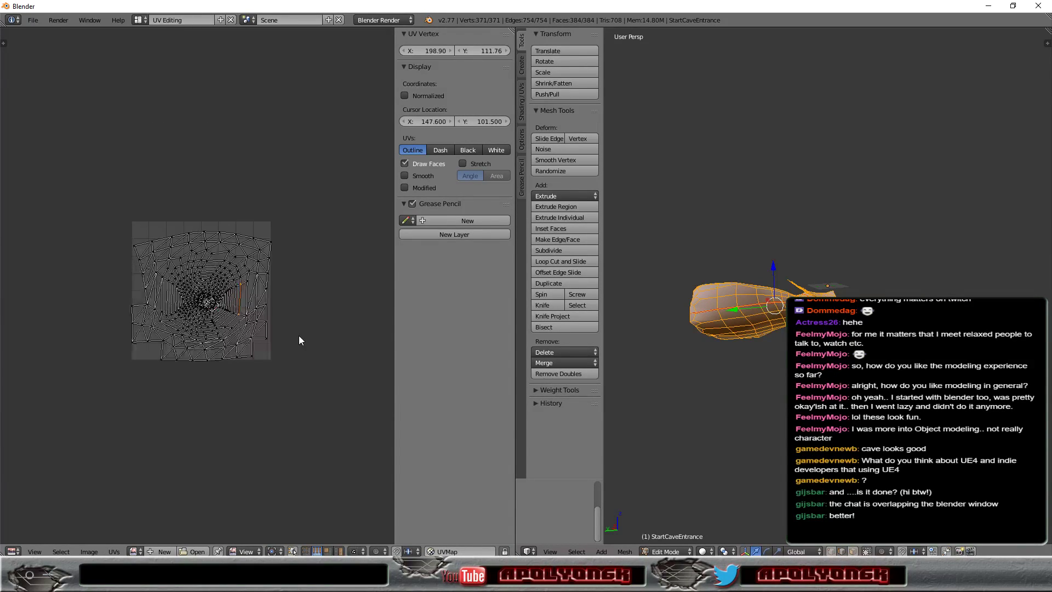
scroll(298, 335, "up", 2)
scroll(298, 335, "up", 2)
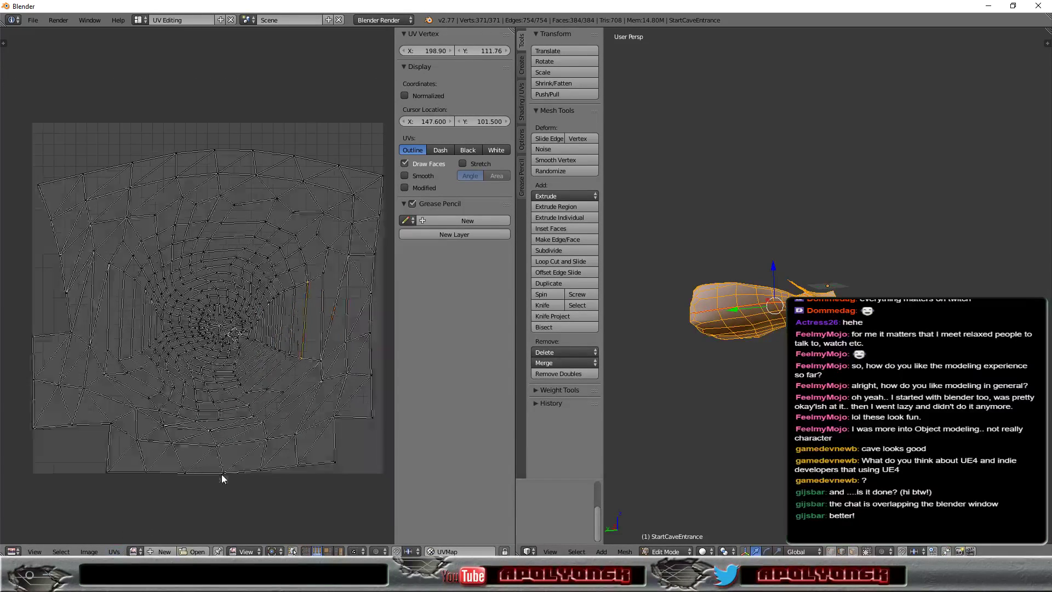
scroll(221, 478, "down", 1)
left_click(114, 551)
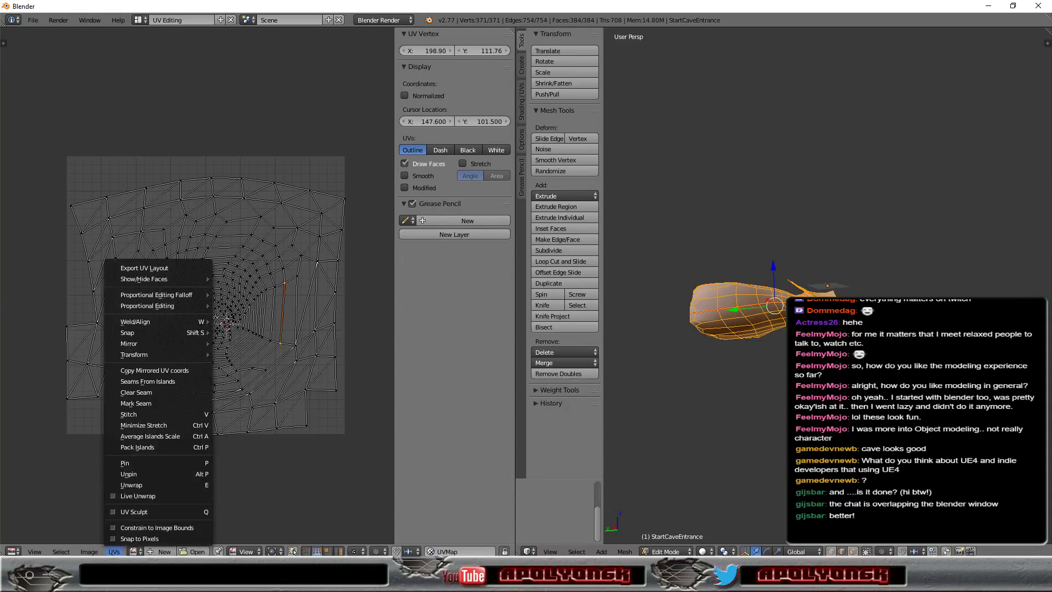
left_click(154, 425)
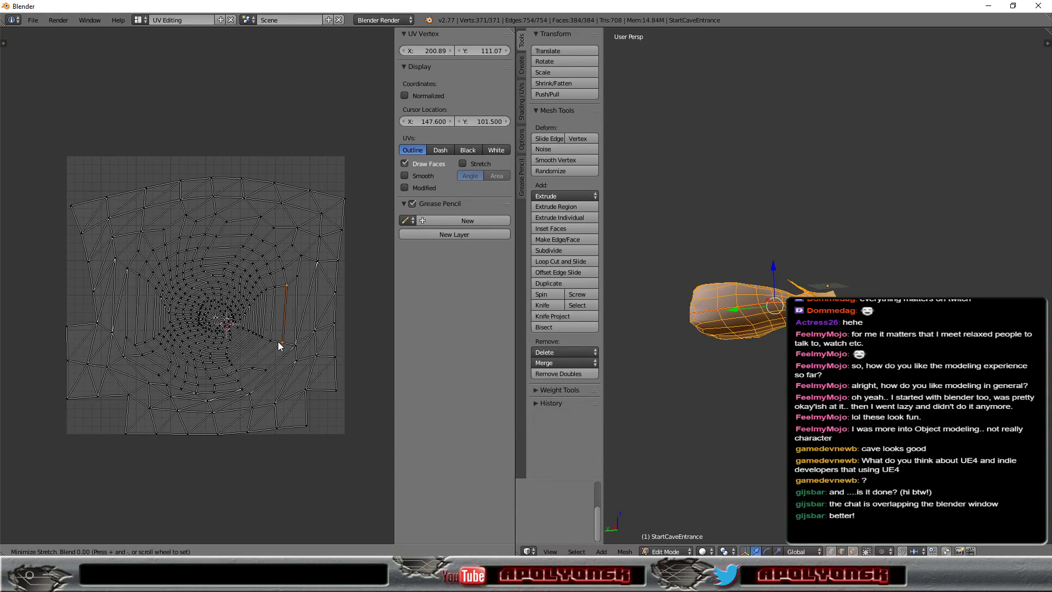
scroll(284, 338, "up", 4)
scroll(284, 339, "down", 4)
left_click(376, 328)
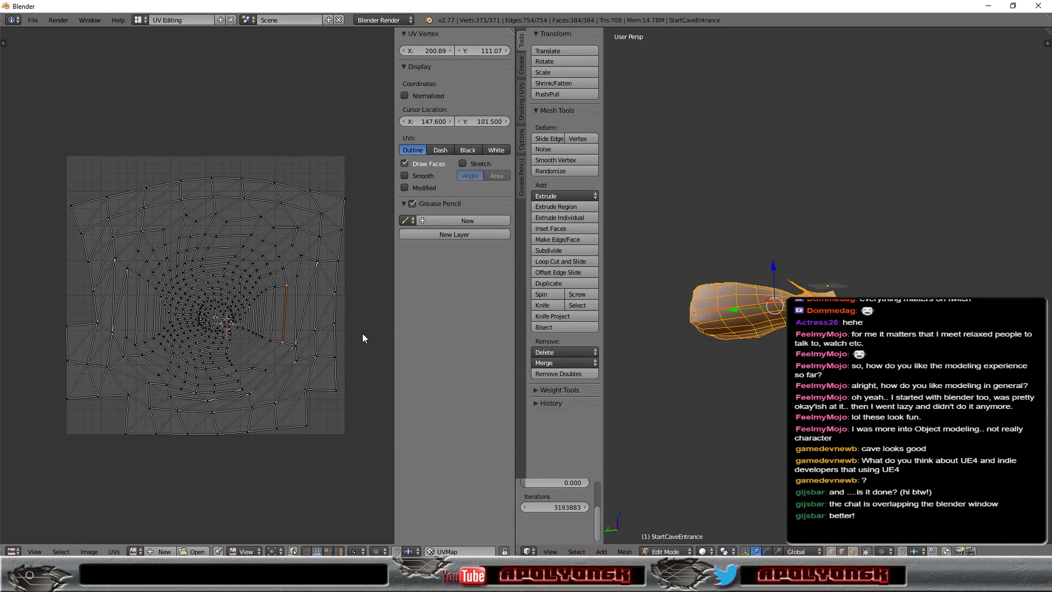
scroll(363, 333, "up", 1)
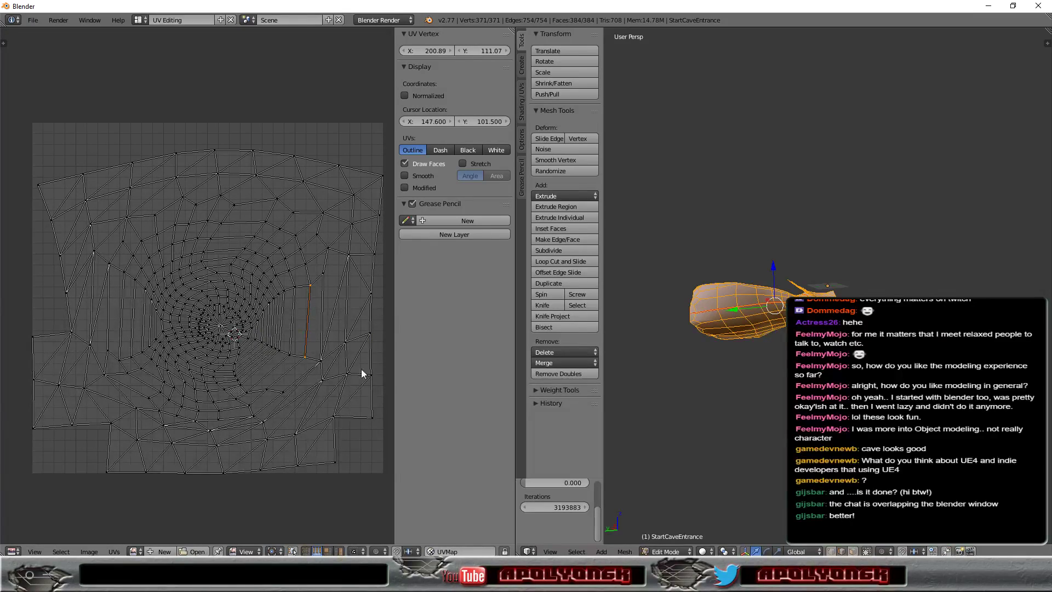
left_click(114, 552)
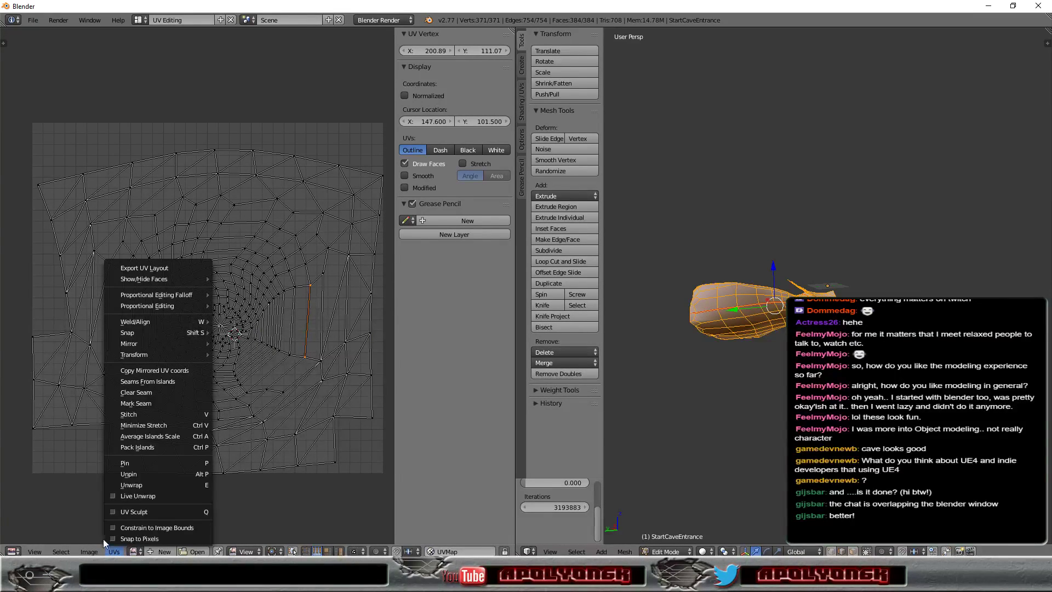
mouse_move(136, 322)
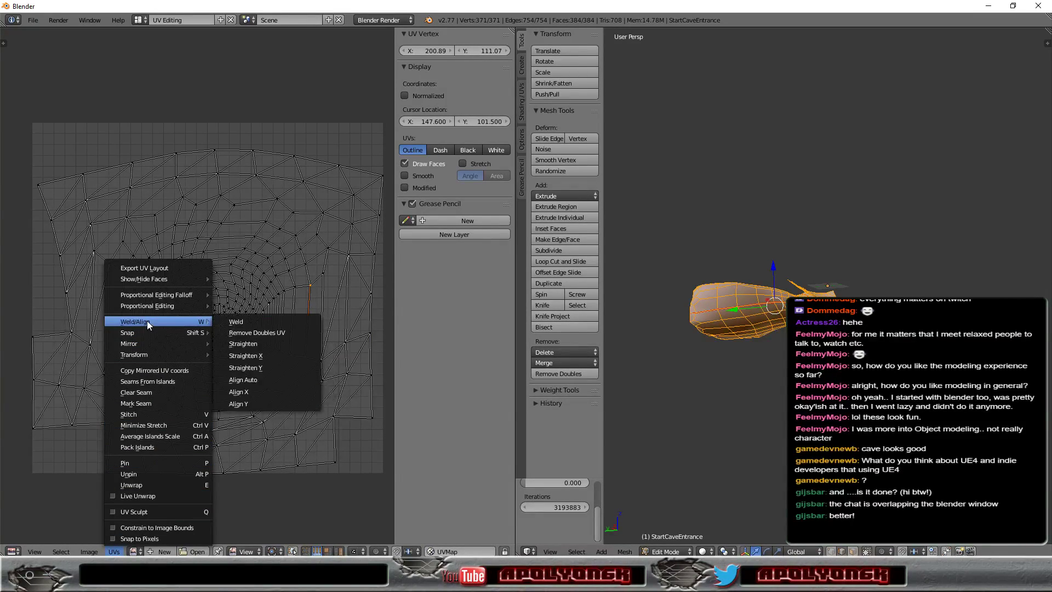
Try welding and packing the UVs, undoing both
left_click(264, 322)
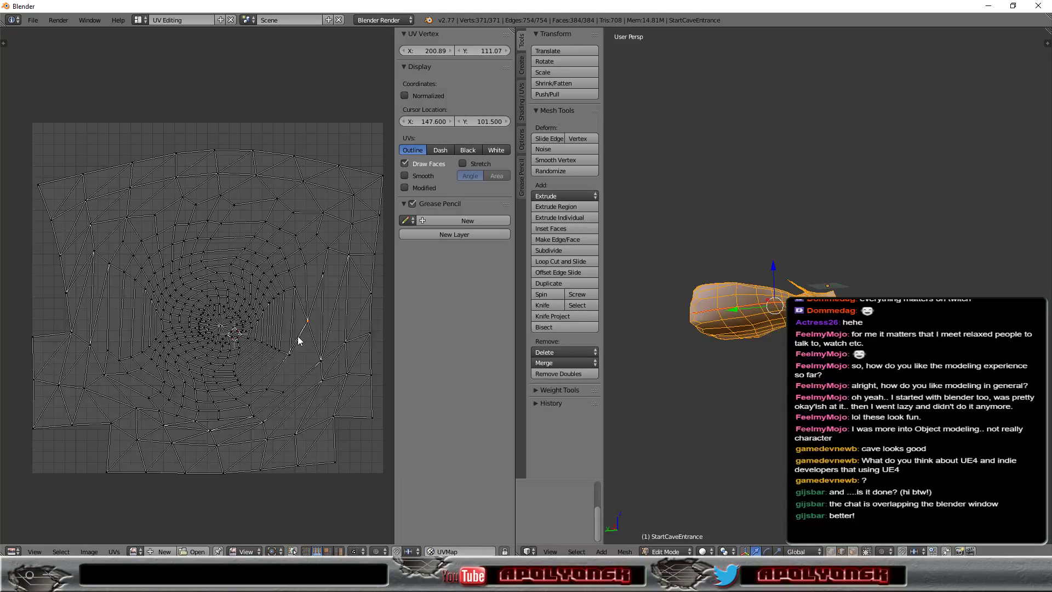
key("ctrl+z")
left_click(113, 551)
mouse_move(130, 343)
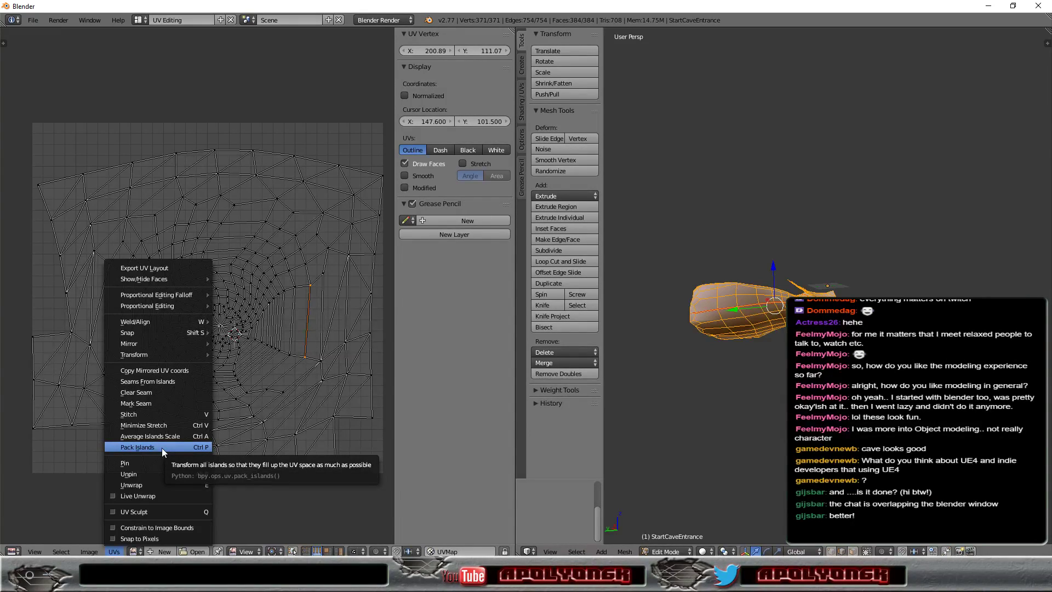
left_click(162, 448)
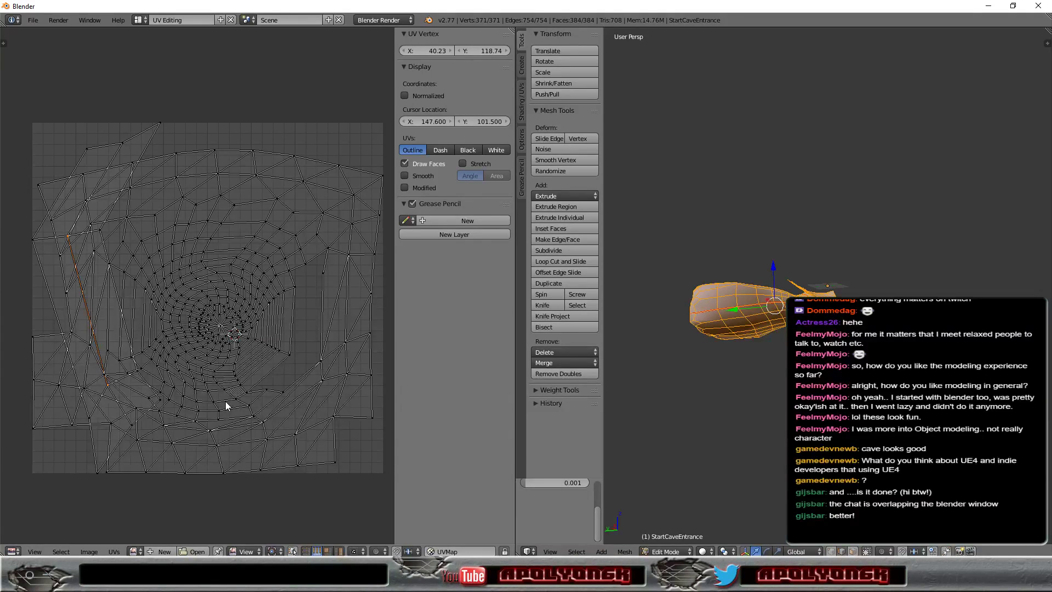
key("ctrl+z")
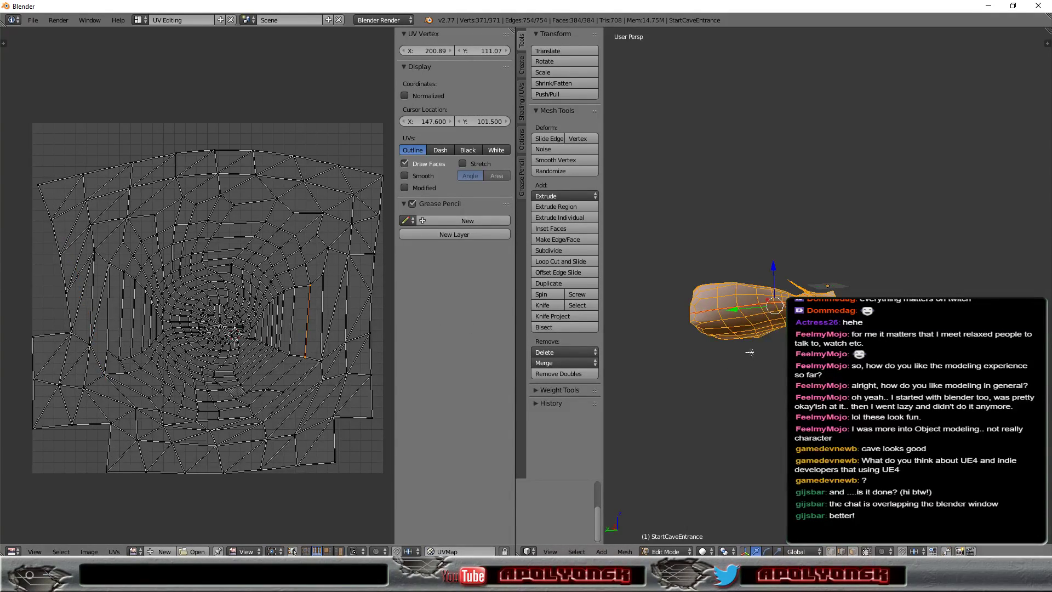
Deselect and reselect the whole cave mesh so all 371 vertices show in the UV editor
left_click(780, 357)
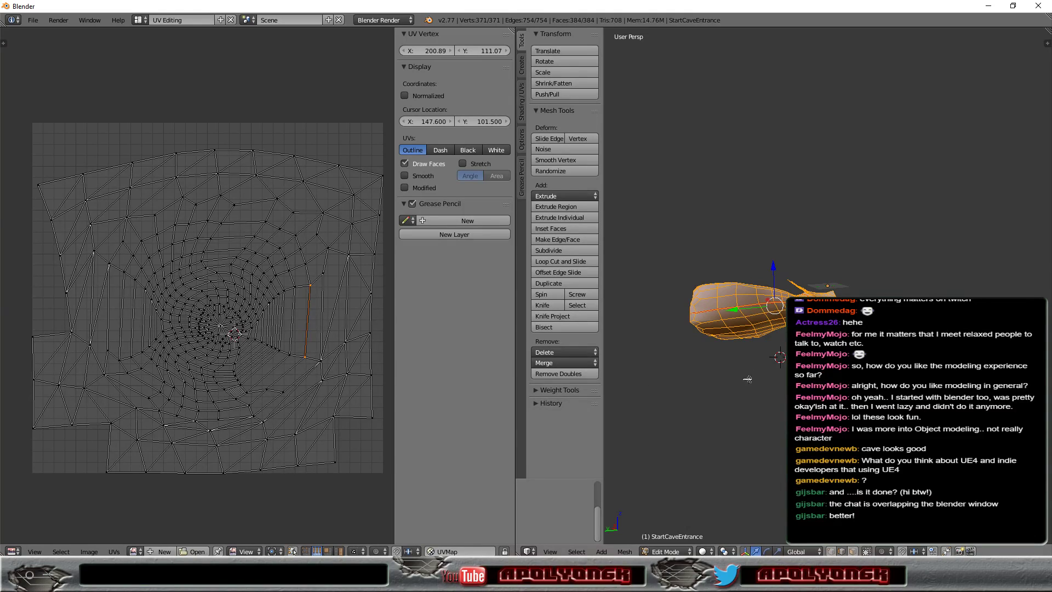
left_click(577, 551)
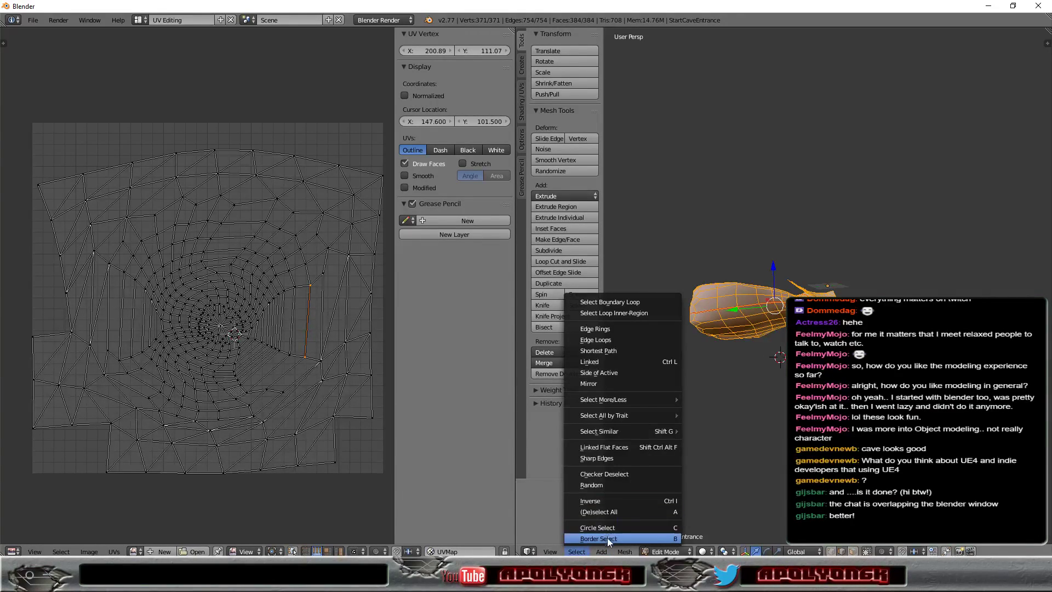
left_click(612, 511)
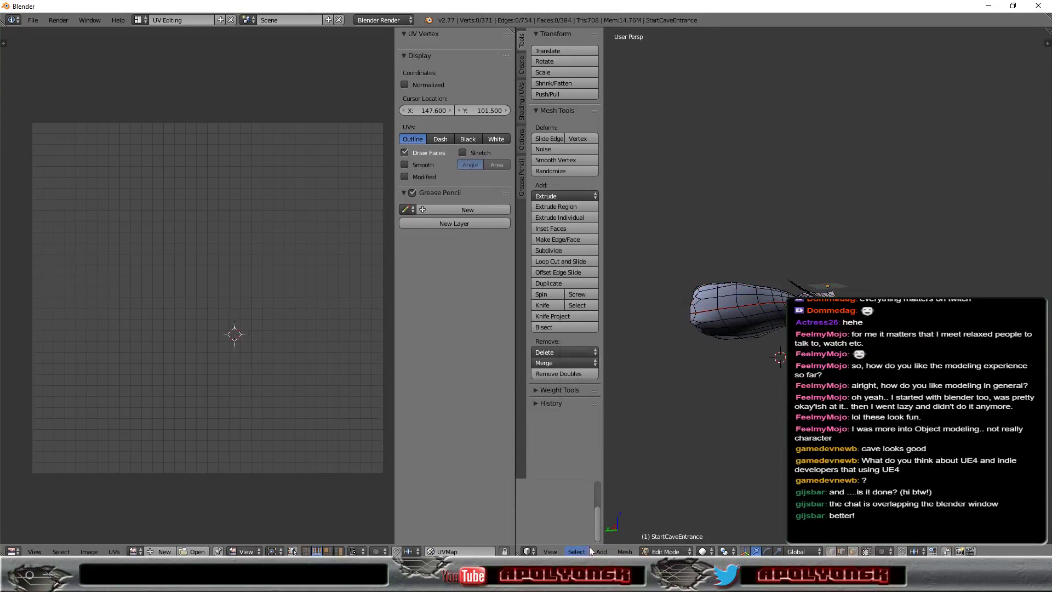
left_click(580, 551)
left_click(603, 512)
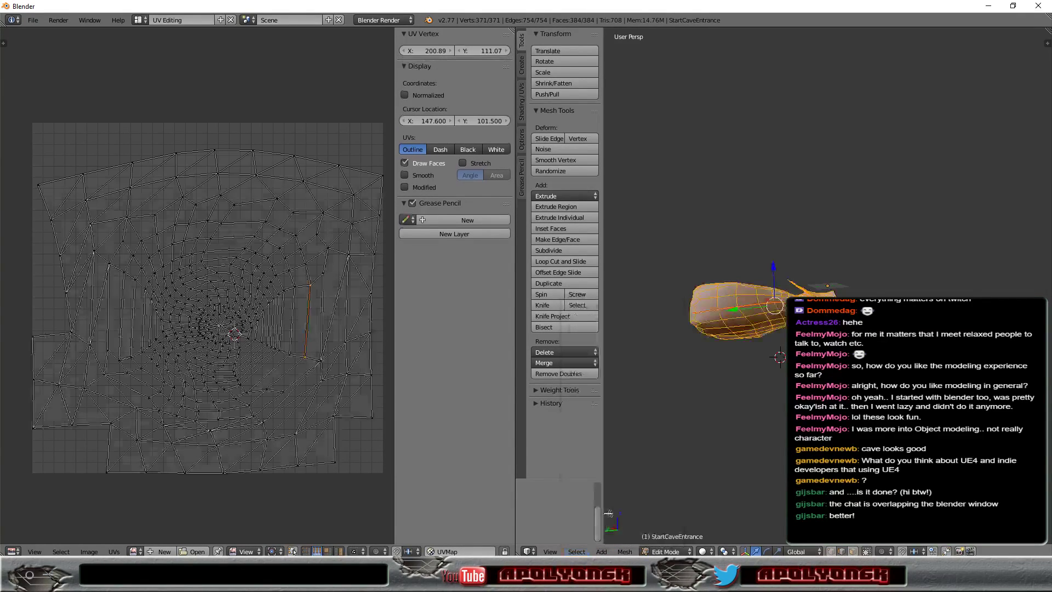
Pack the cave UV islands and average their scale
left_click(113, 551)
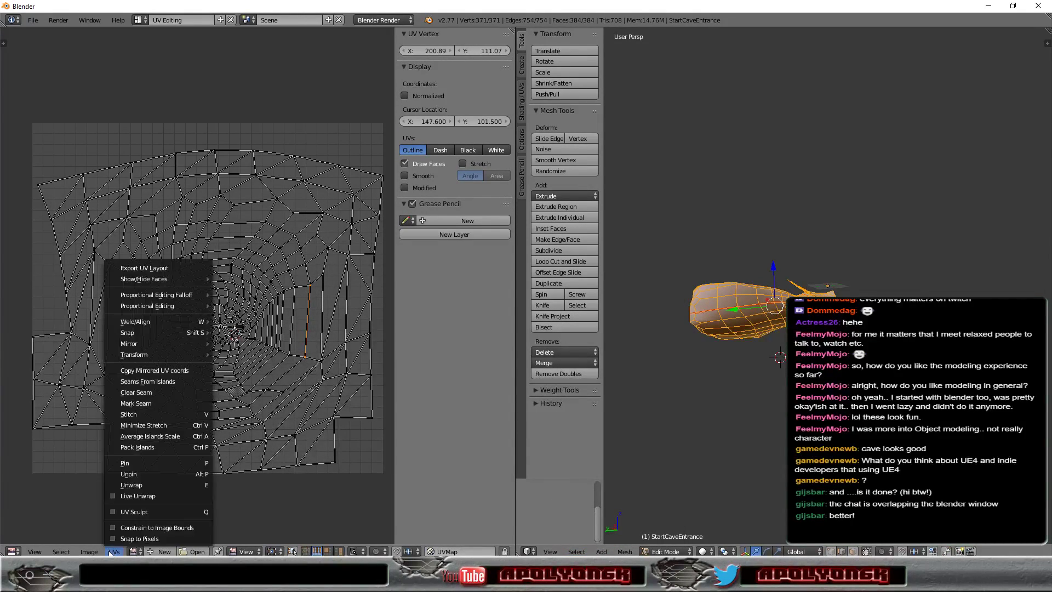
left_click(139, 445)
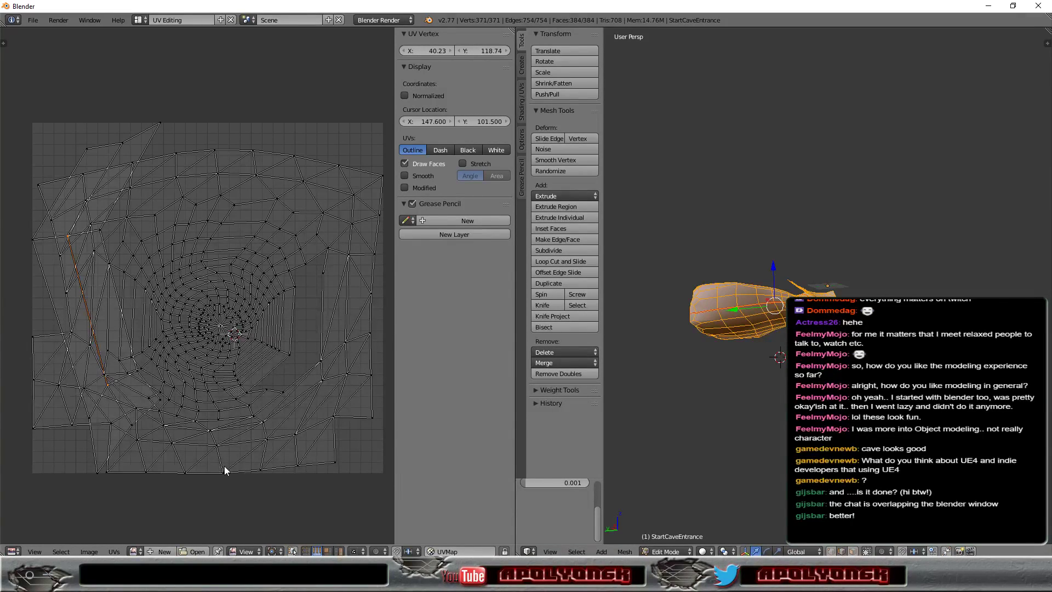
left_click(114, 552)
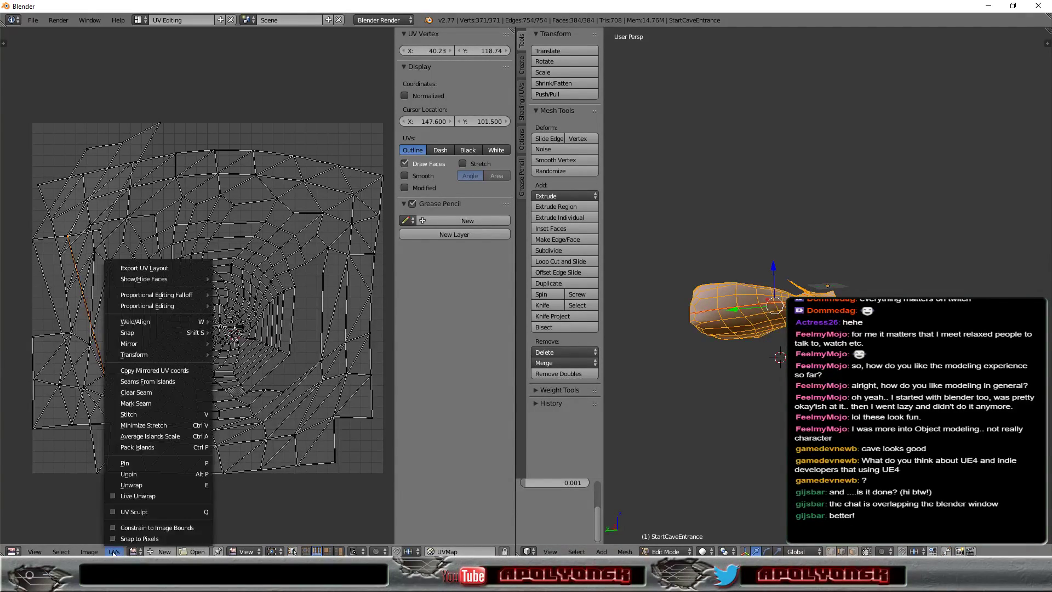
left_click(149, 439)
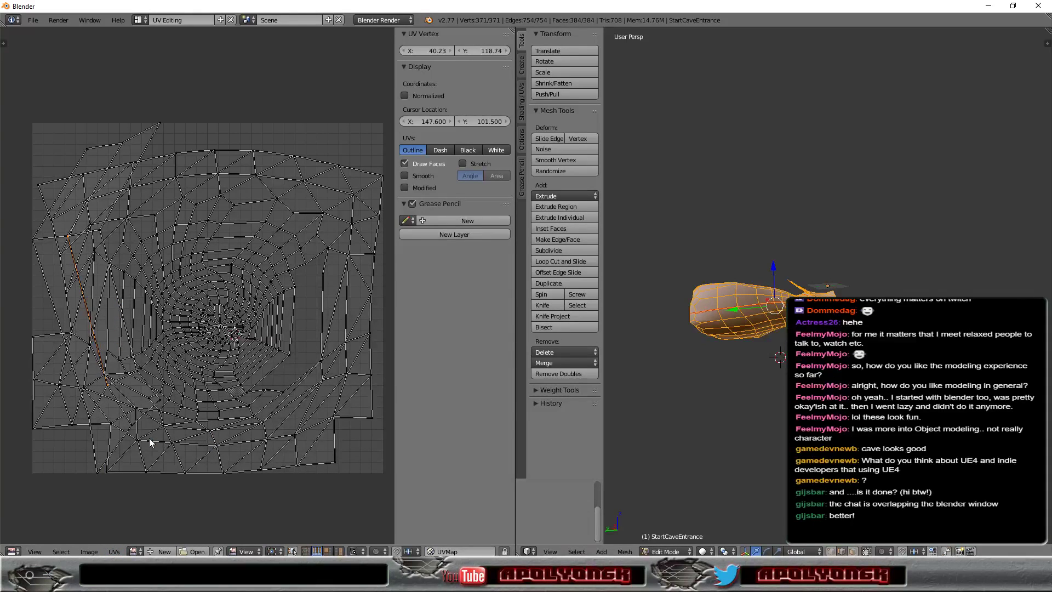
Apply another Minimize Stretch pass to the packed UV islands
left_click(114, 551)
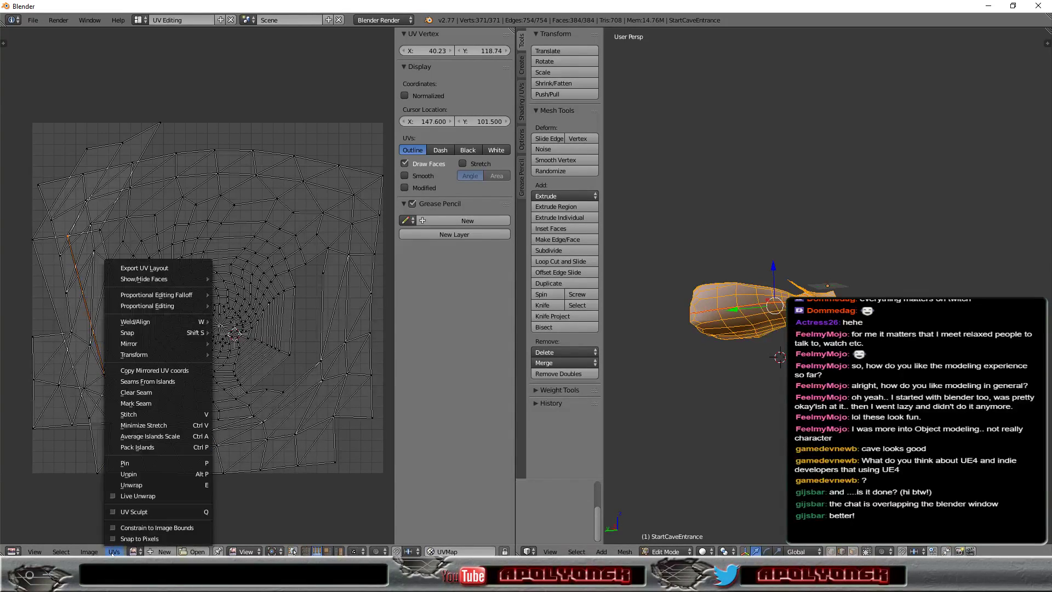
left_click(149, 426)
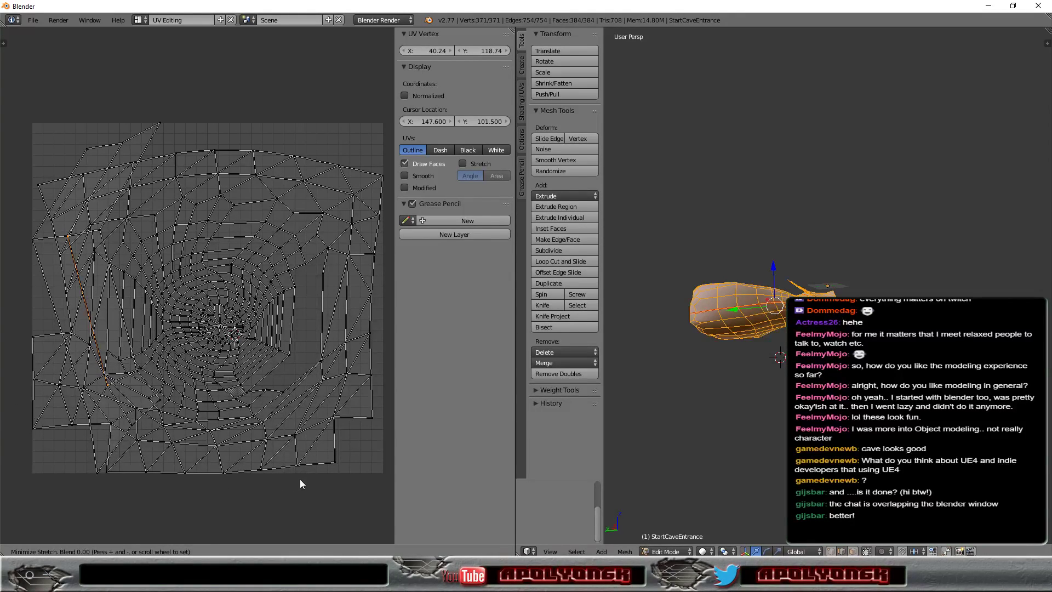
scroll(214, 472, "up", 4)
scroll(212, 473, "down", 10)
left_click(241, 491)
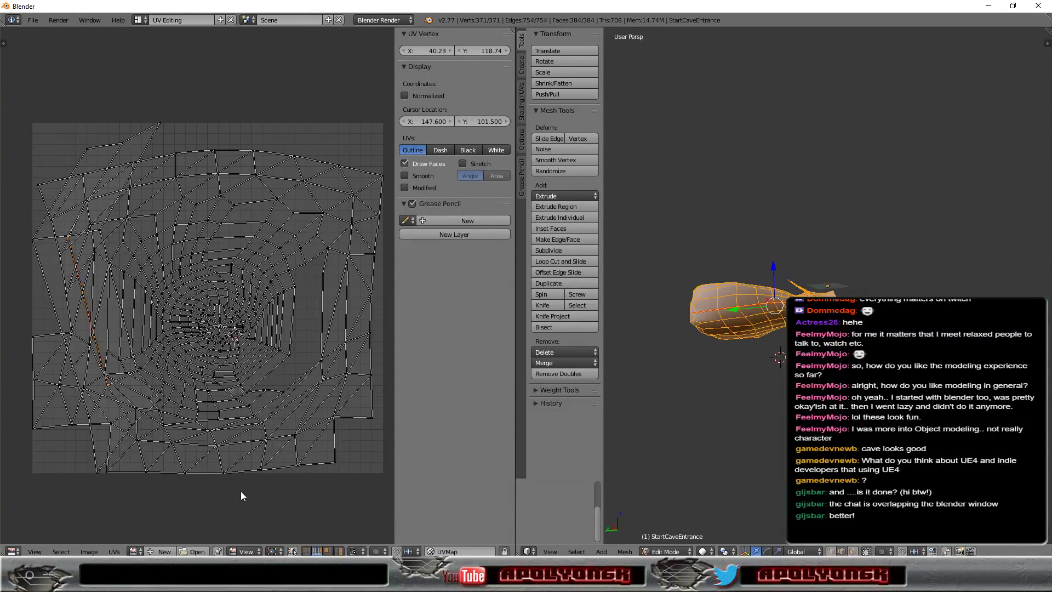
Undo the packing, place the 2D cursor below the layout, and select bottom edges
key("ctrl+z")
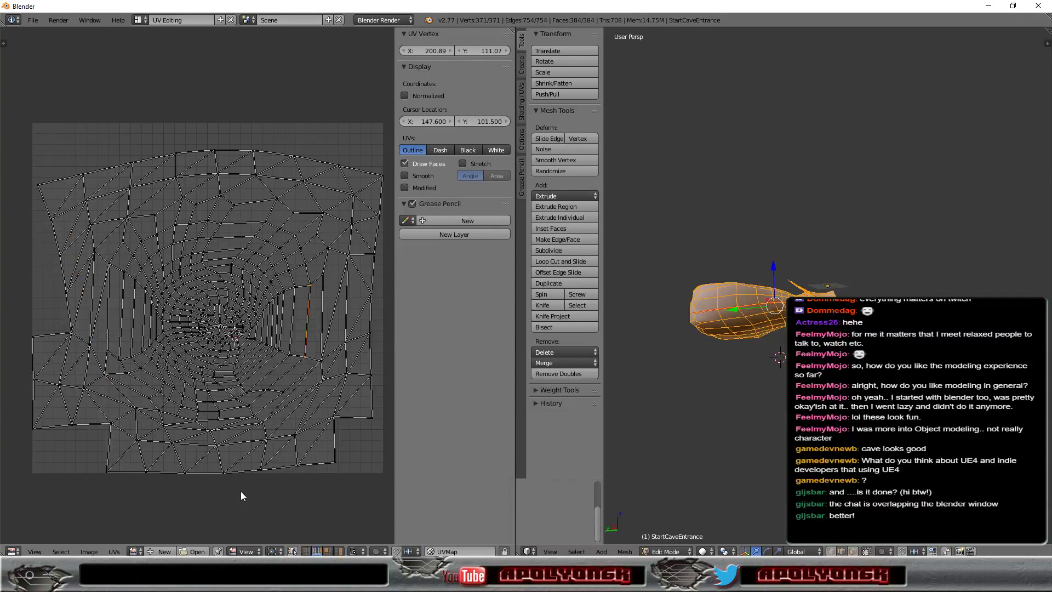
left_click(249, 507)
left_click(210, 505)
right_click(274, 505)
right_click(312, 514)
right_click(366, 459)
Switch to face selection, pick faces in the lower layout, and orbit the cave mesh
left_click(305, 551)
left_click(327, 551)
left_click(337, 552)
left_click(327, 551)
right_click(318, 440)
right_click(304, 396)
right_click(222, 329)
middle_click_drag(904, 416, 717, 416)
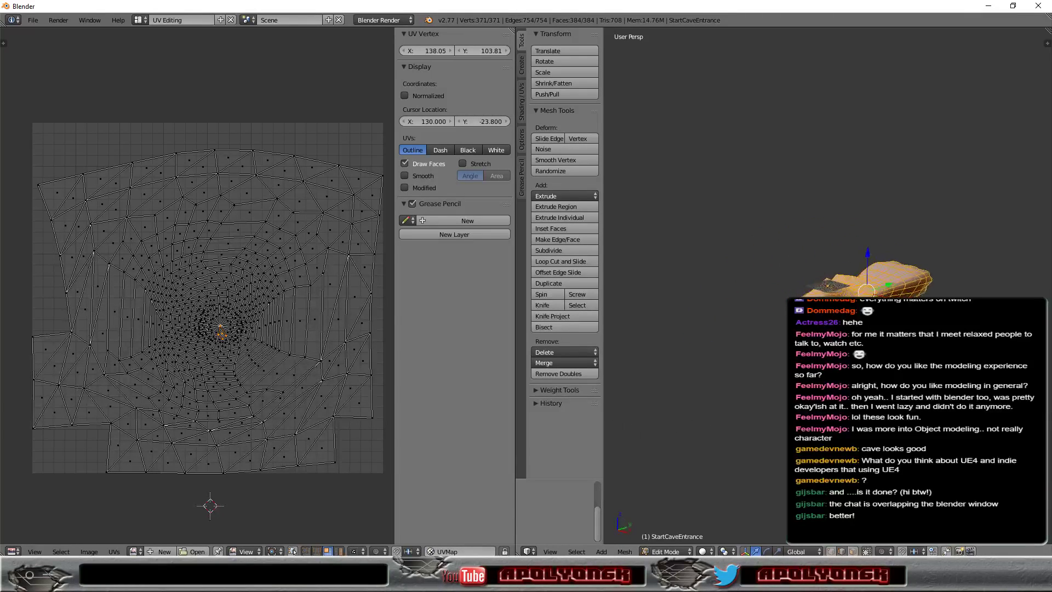
mouse_move(789, 380)
middle_mouse_down()
mouse_move(690, 378)
mouse_move(835, 378)
mouse_move(795, 378)
mouse_move(816, 379)
mouse_move(772, 365)
middle_mouse_up()
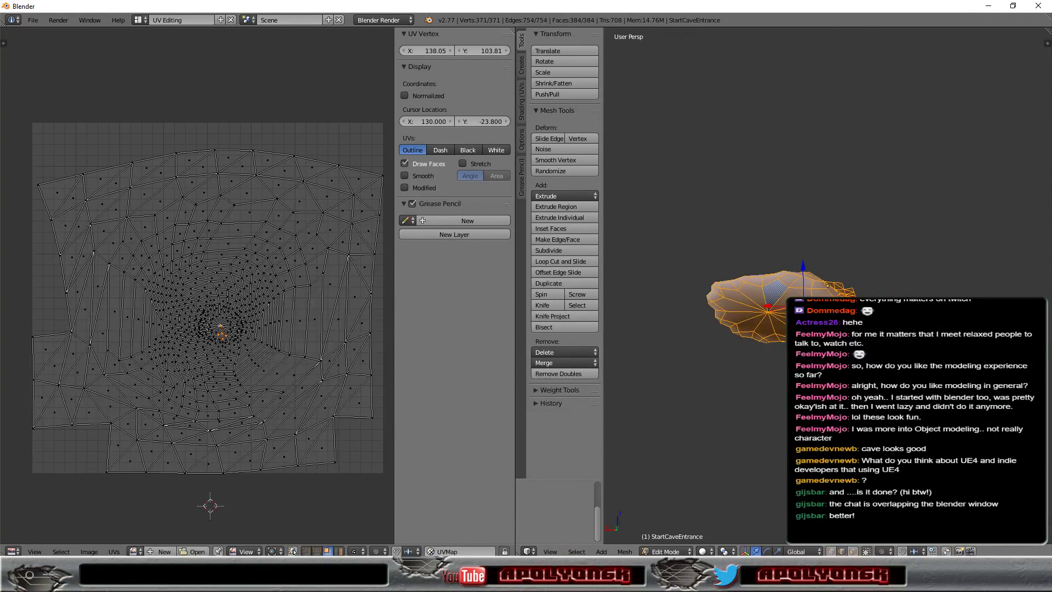
Switch to vertex selection, zoom into the layout centre, and open the UVs and Select menus
left_click(317, 551)
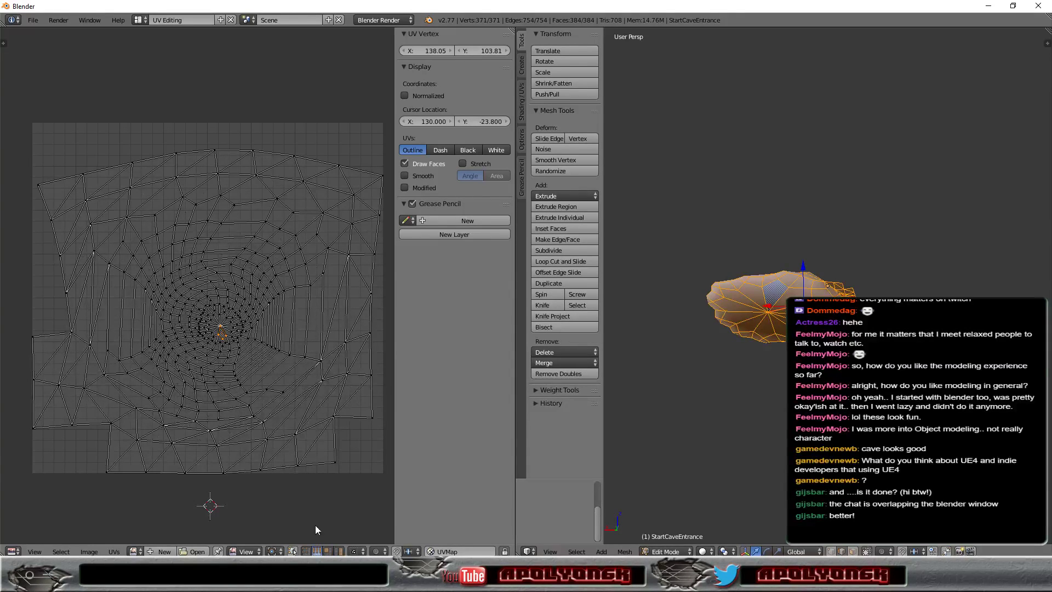
scroll(244, 365, "up", 4)
scroll(245, 365, "up", 1)
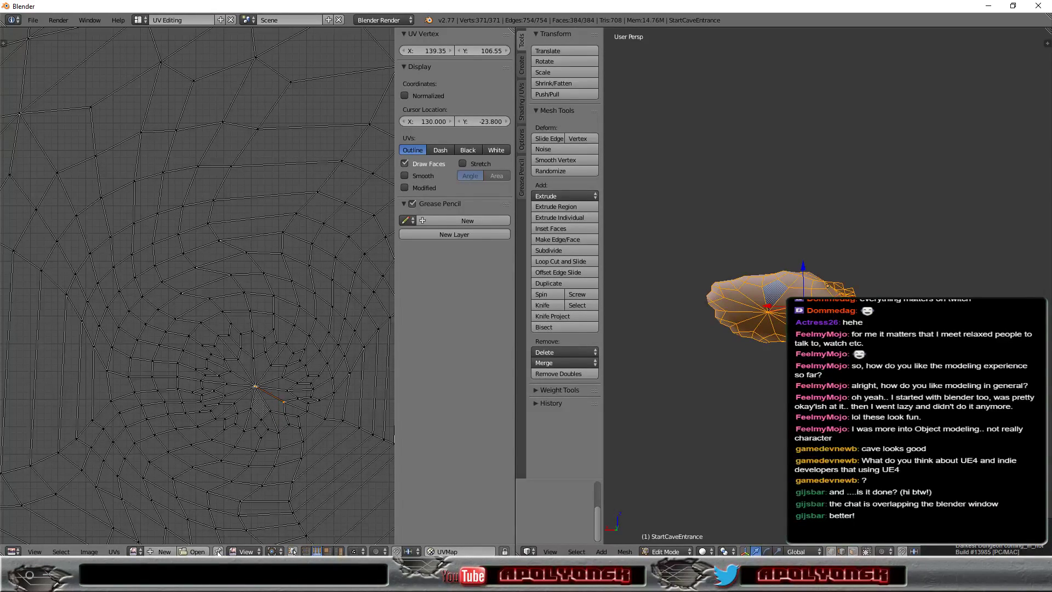
left_click(113, 552)
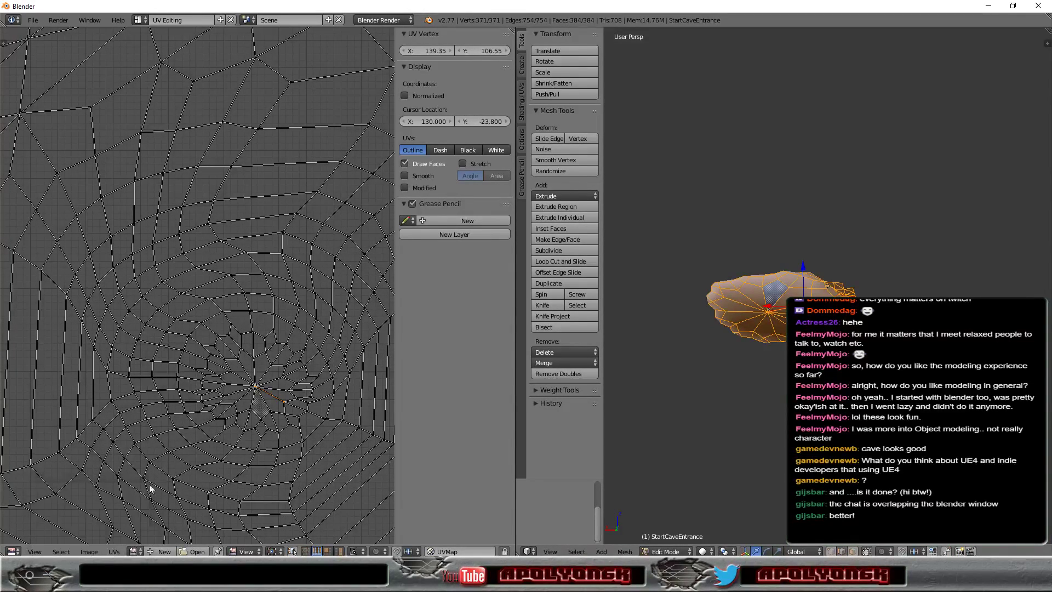
left_click(60, 551)
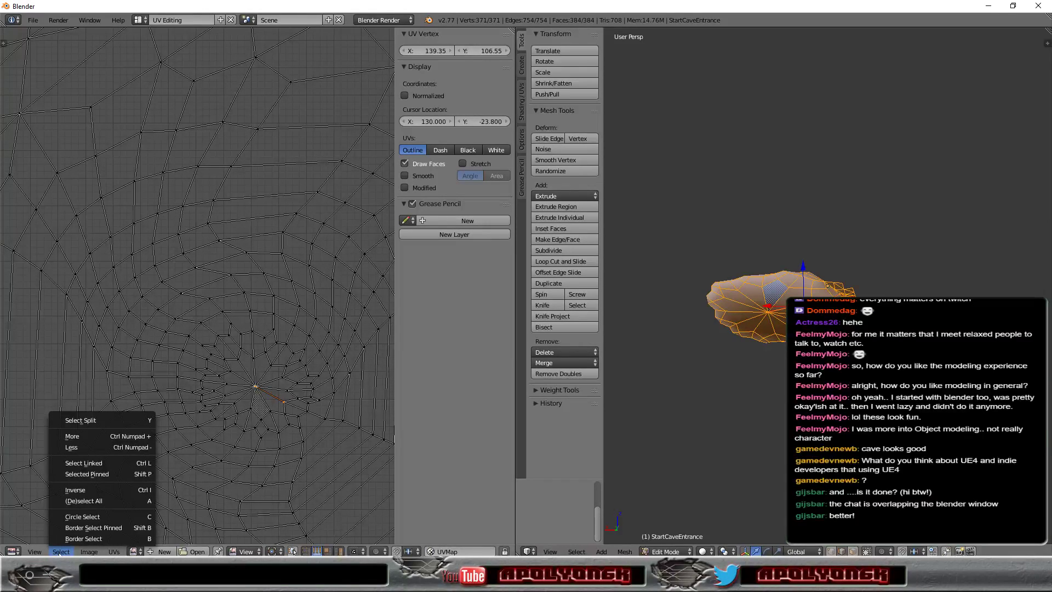
Deselect, then select all of the cave's UVs
left_click(95, 500)
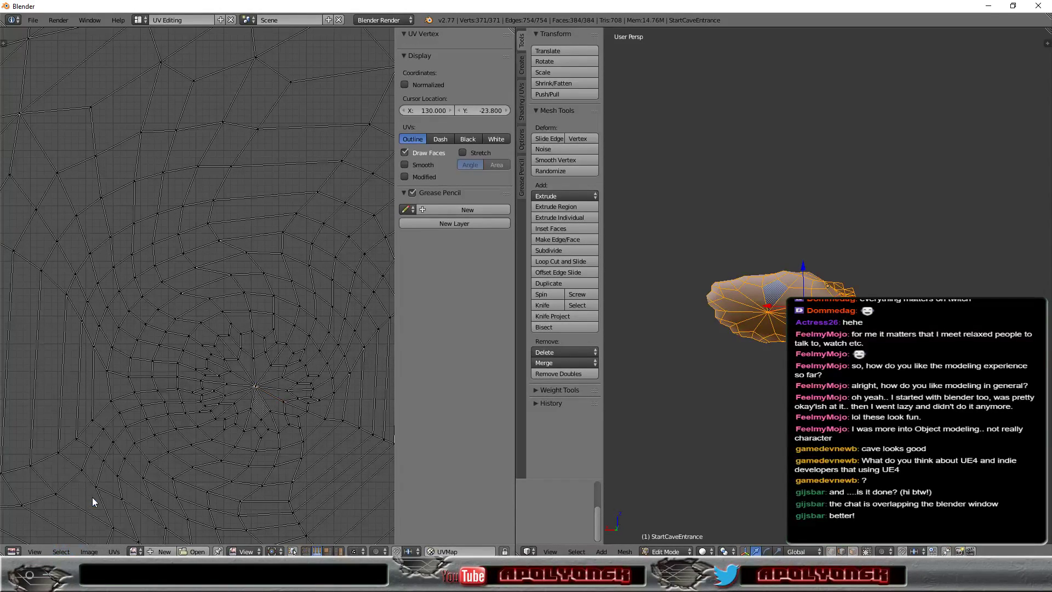
left_click(57, 552)
left_click(78, 501)
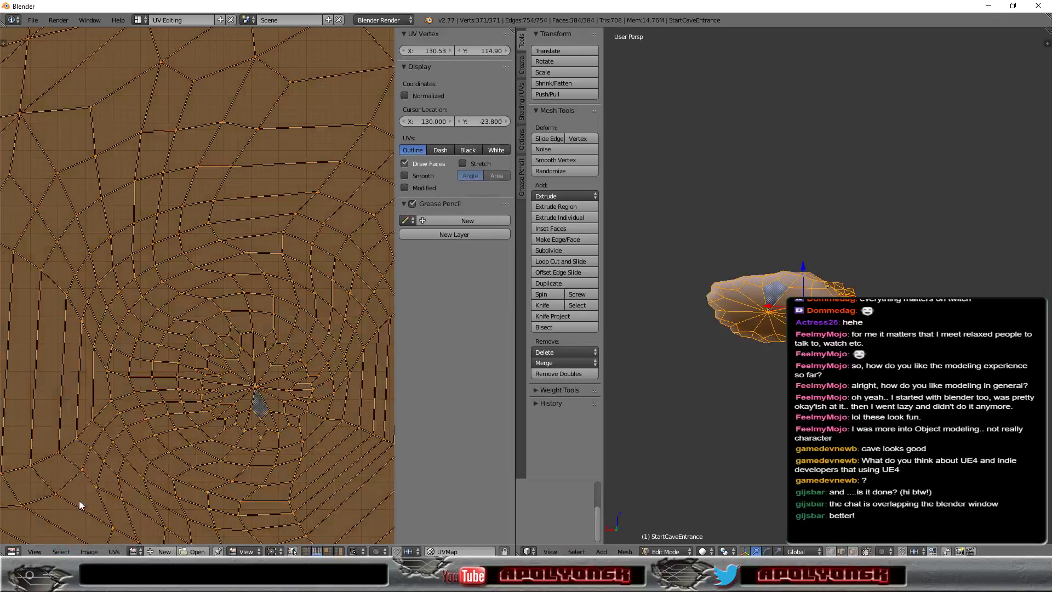
scroll(209, 419, "down", 7)
scroll(212, 415, "down", 3)
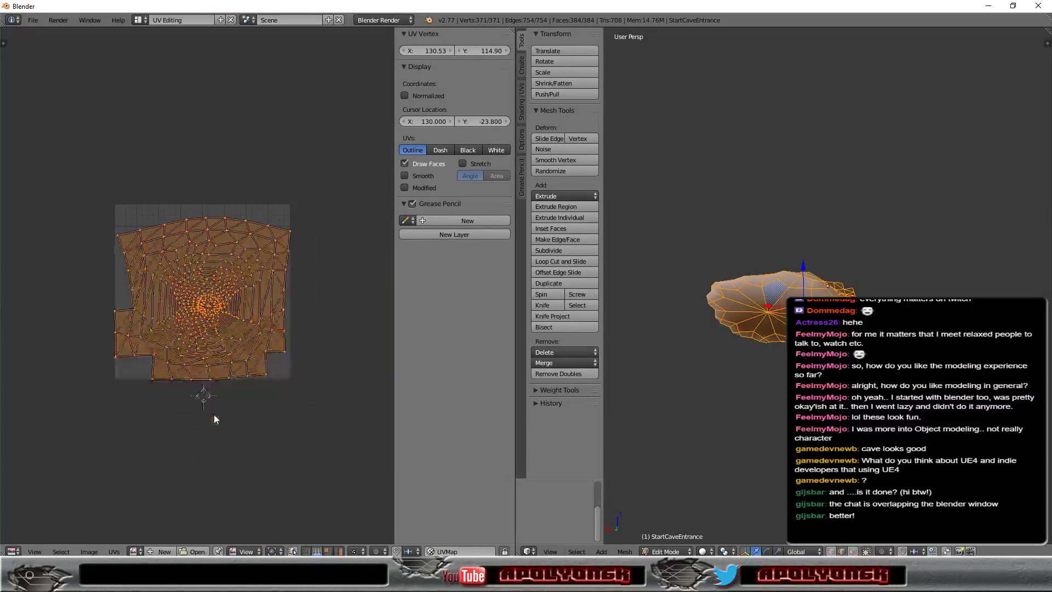
scroll(214, 413, "up", 1)
scroll(198, 460, "up", 1)
Run Minimize Stretch on all UVs at blend 1.000 for 14706 iterations
left_click(109, 550)
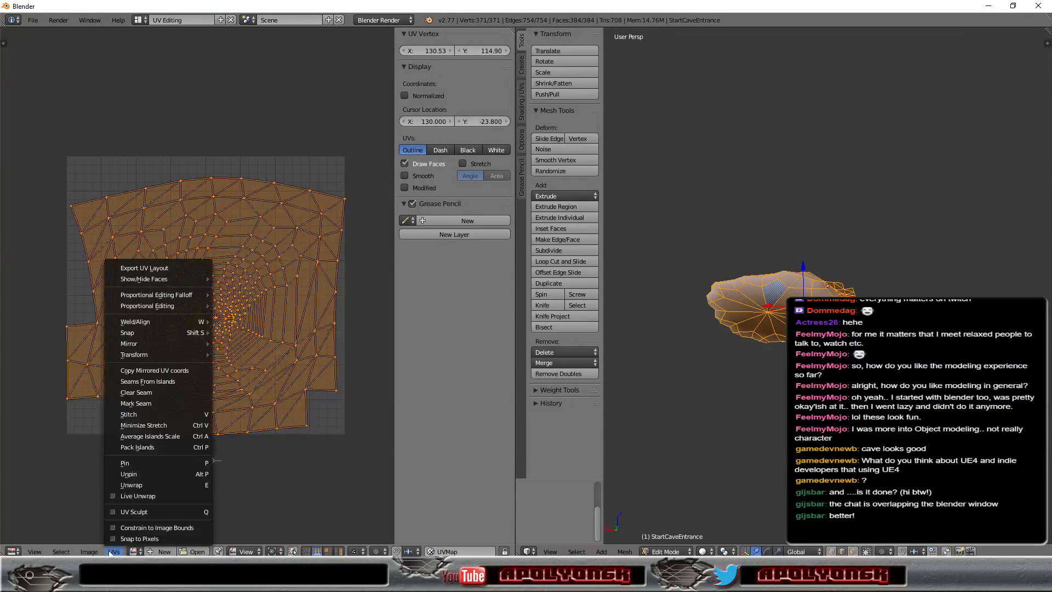
left_click(146, 428)
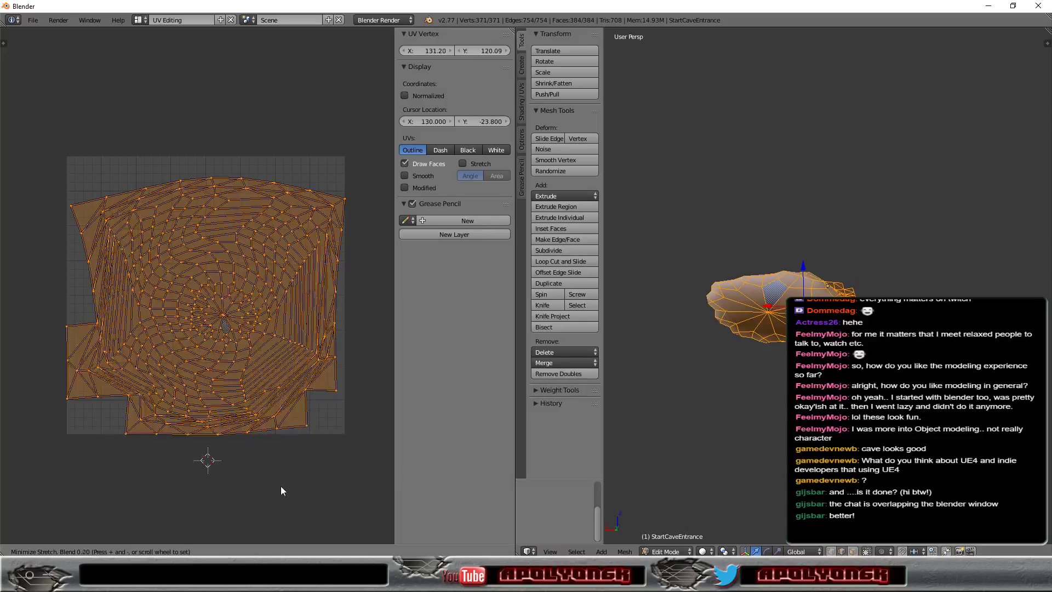
scroll(280, 486, "up", 10)
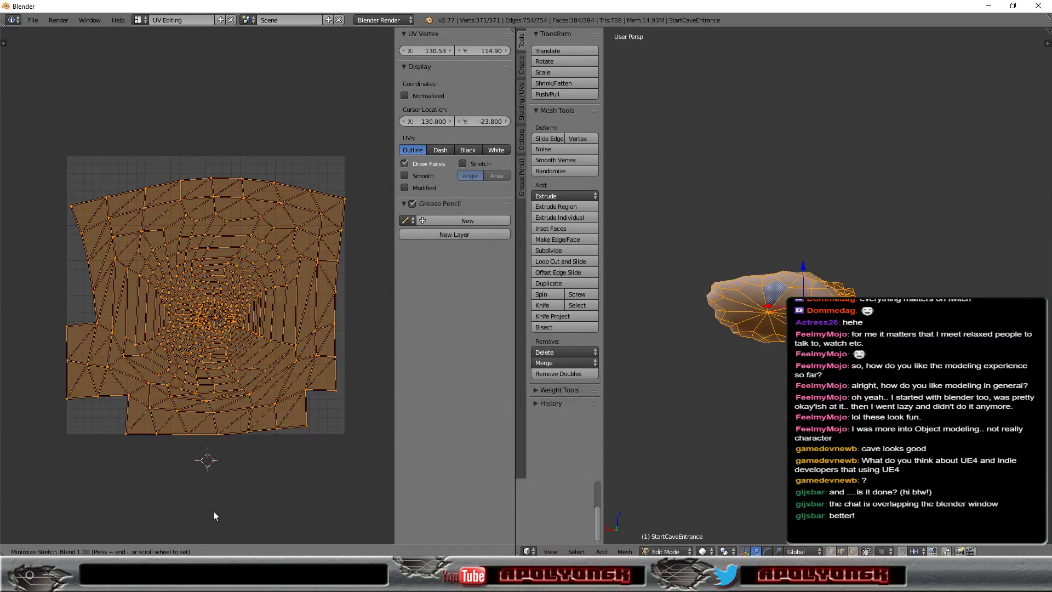
left_click(256, 488)
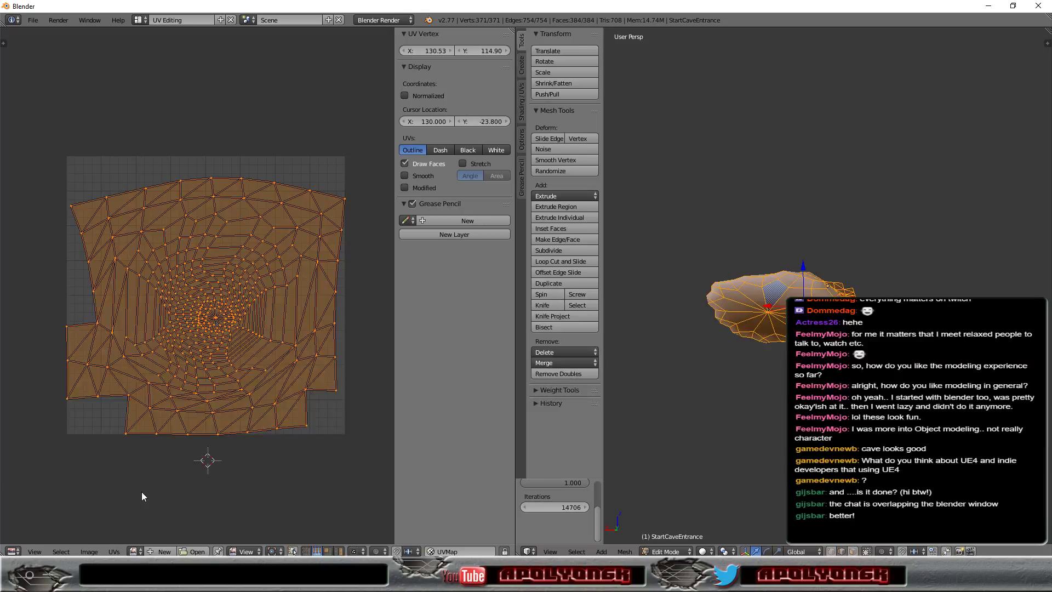
left_click(114, 552)
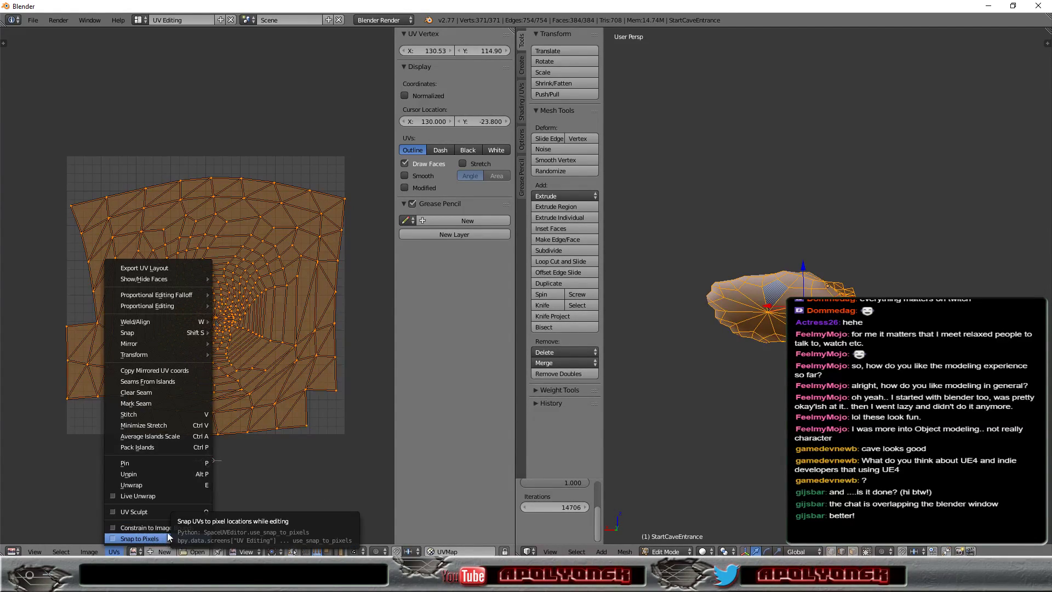
Re-unwrap the cave UVs, then Minimize Stretch at blend 0.000 for 35469 iterations
left_click(159, 484)
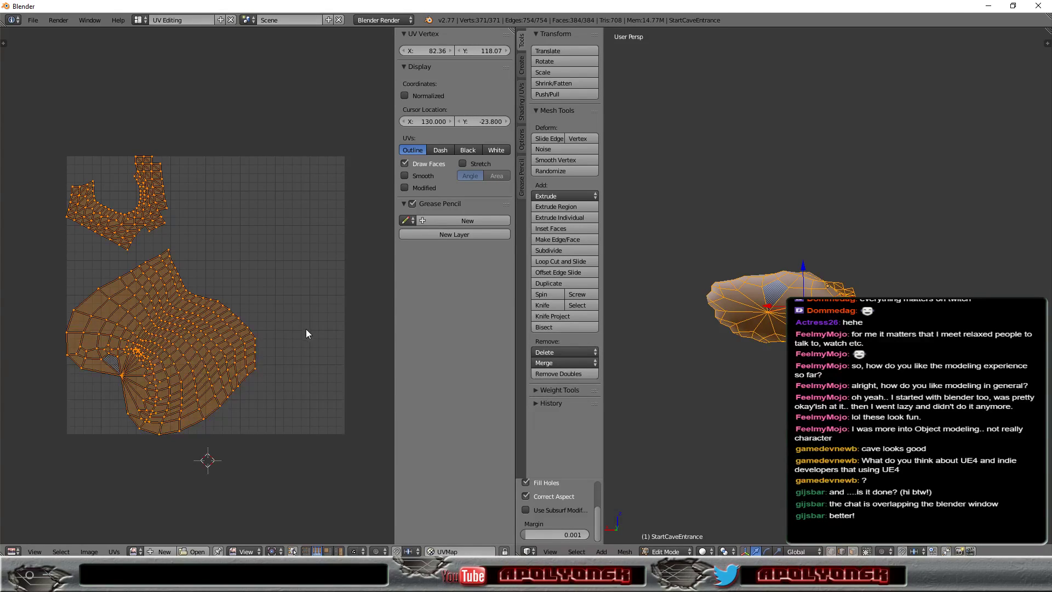
left_click(116, 551)
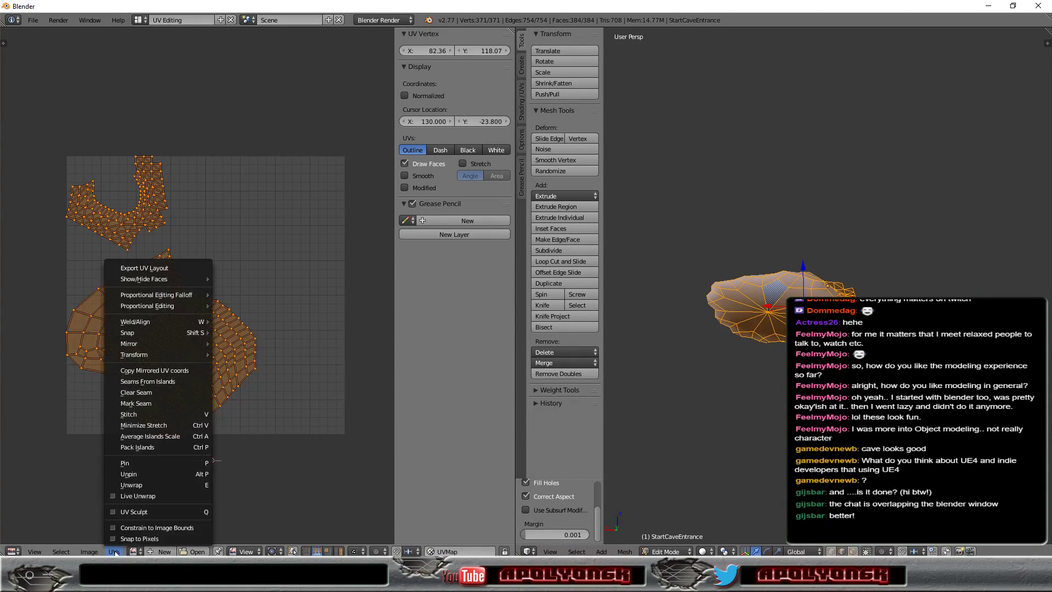
left_click(153, 426)
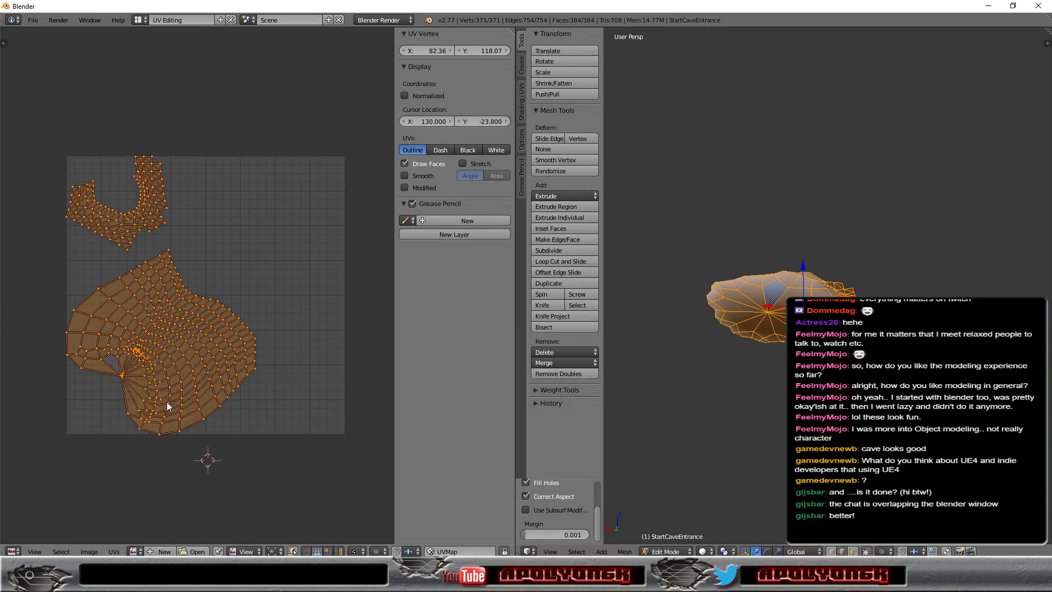
scroll(205, 333, "down", 3)
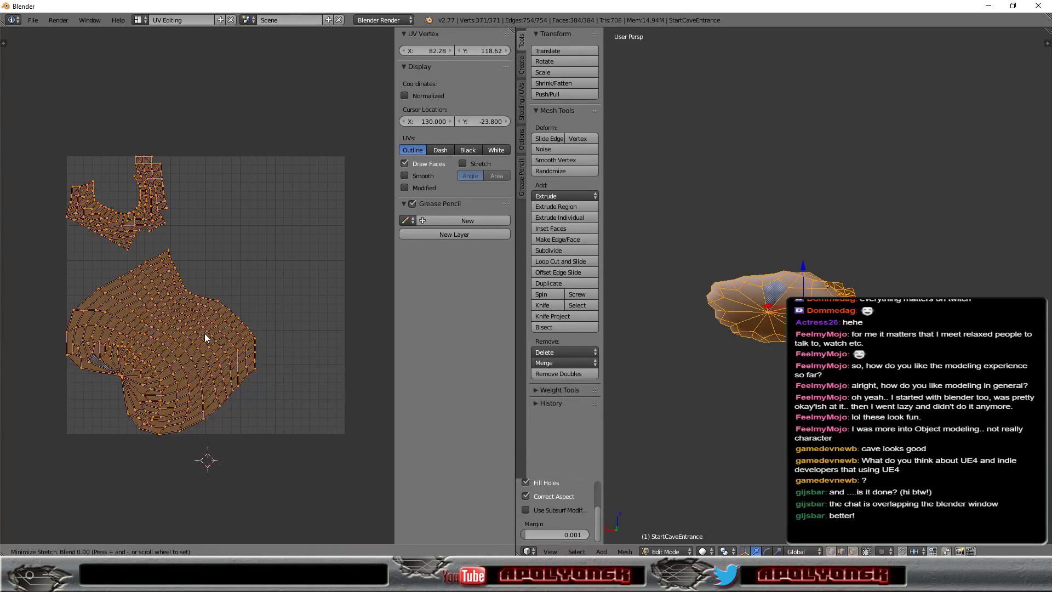
scroll(202, 337, "up", 10)
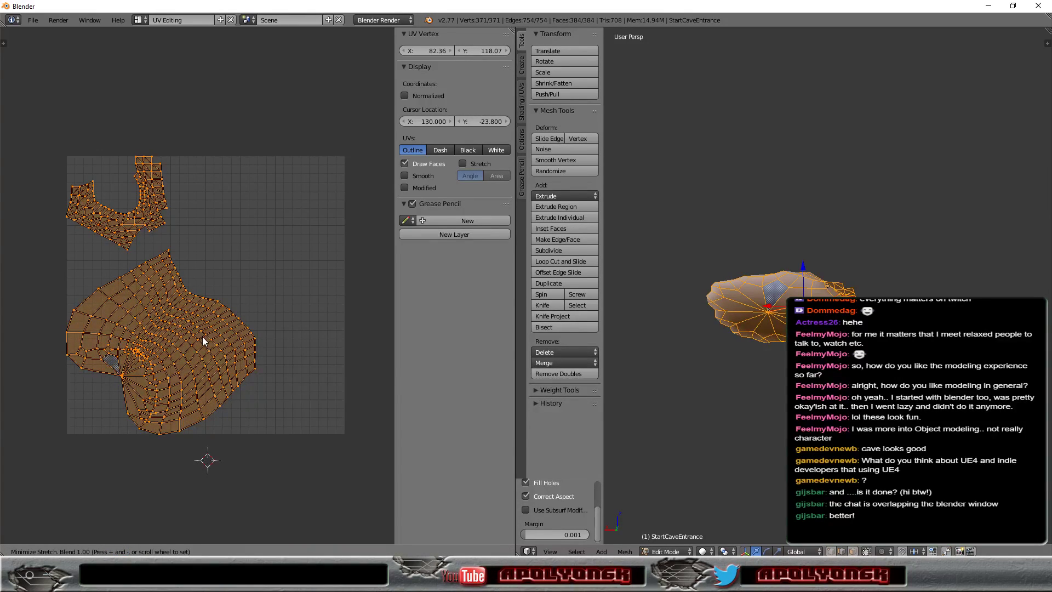
scroll(202, 336, "down", 10)
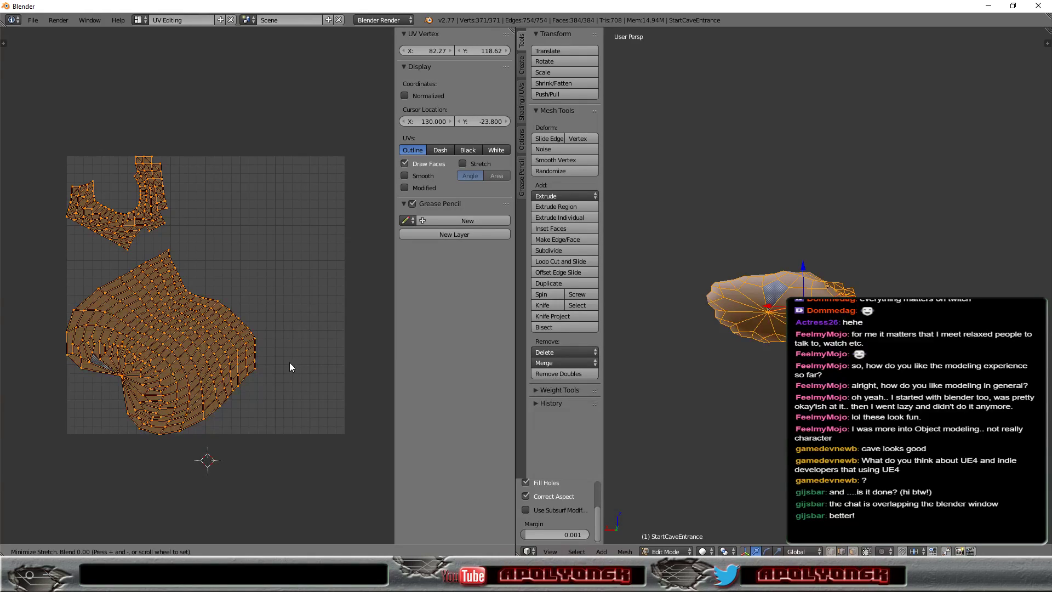
scroll(288, 363, "up", 10)
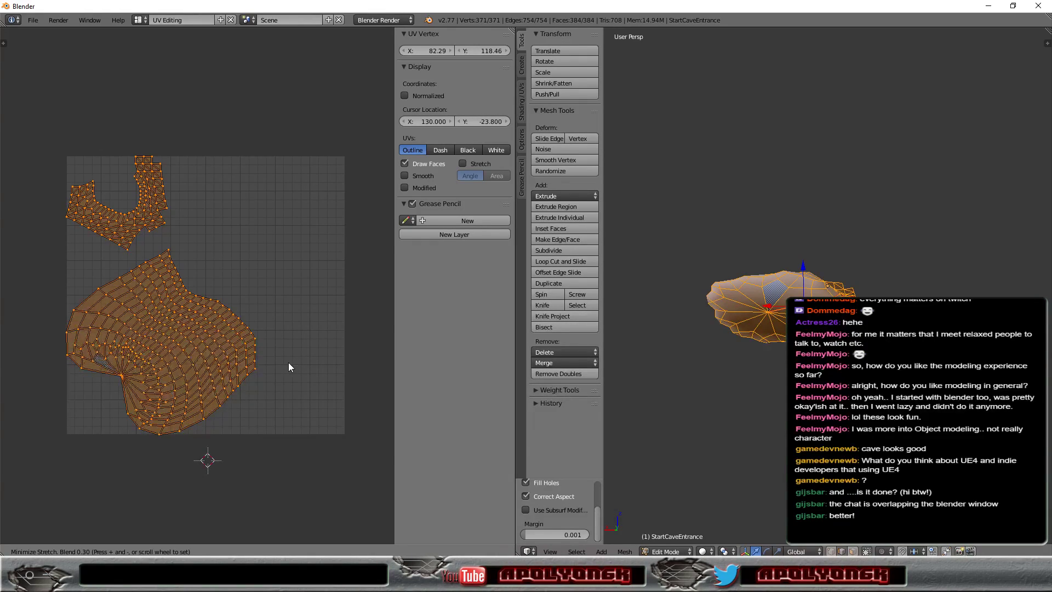
scroll(289, 363, "down", 10)
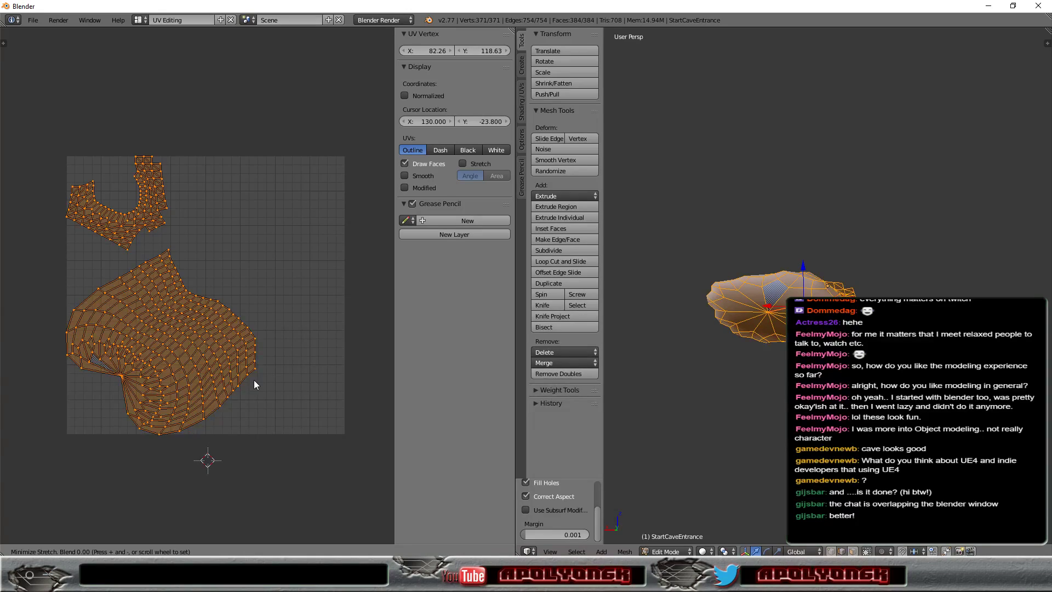
scroll(254, 383, "up", 10)
scroll(253, 382, "down", 10)
left_click(120, 457)
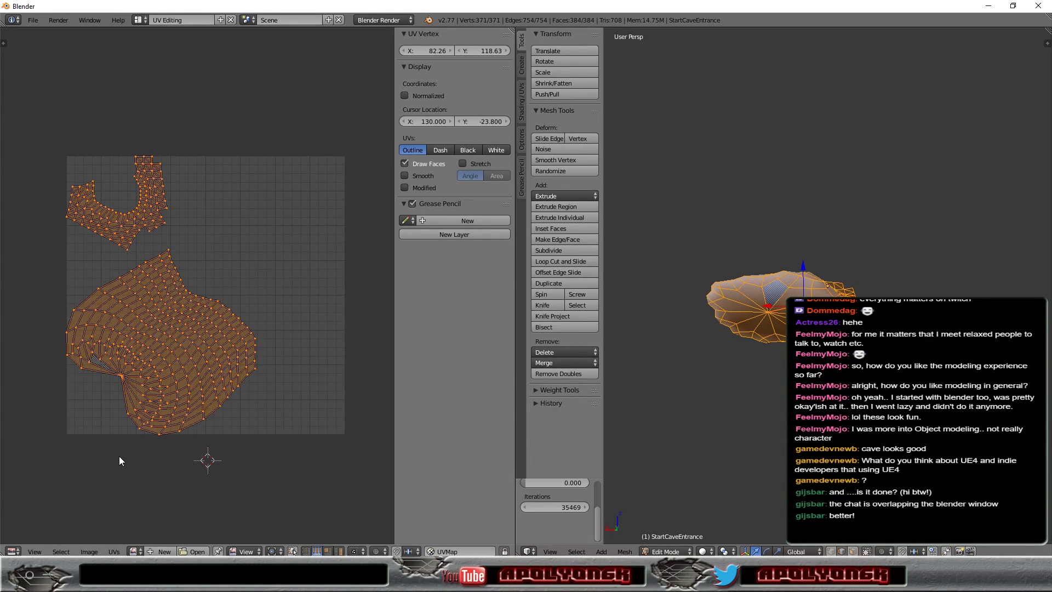
Mark additional seams on edges inside the large UV island
right_click(129, 372)
scroll(123, 392, "up", 3)
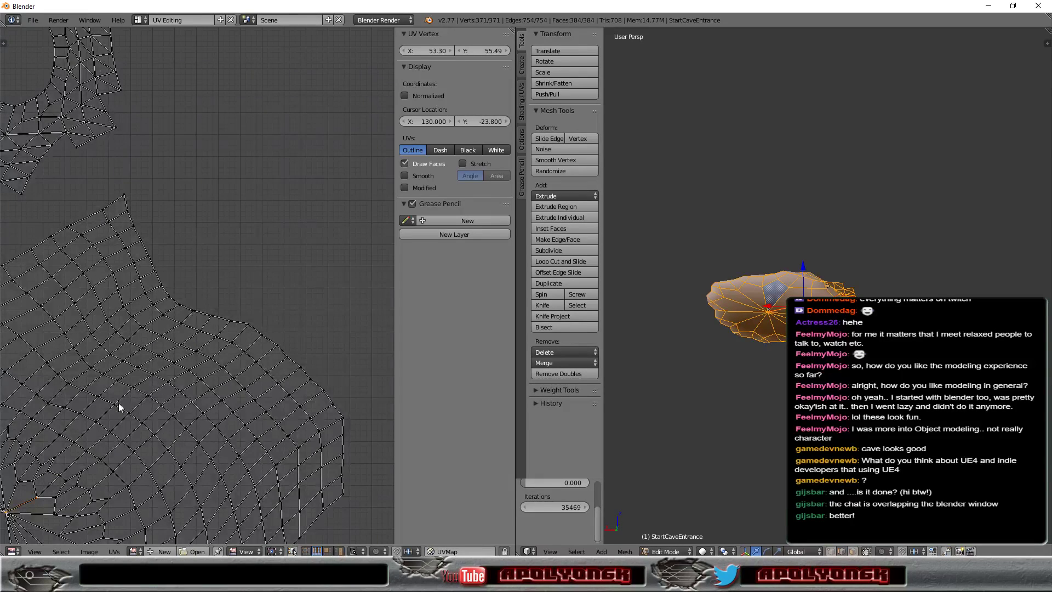
mouse_move(161, 421)
middle_mouse_down()
mouse_move(284, 289)
mouse_move(276, 286)
middle_mouse_up()
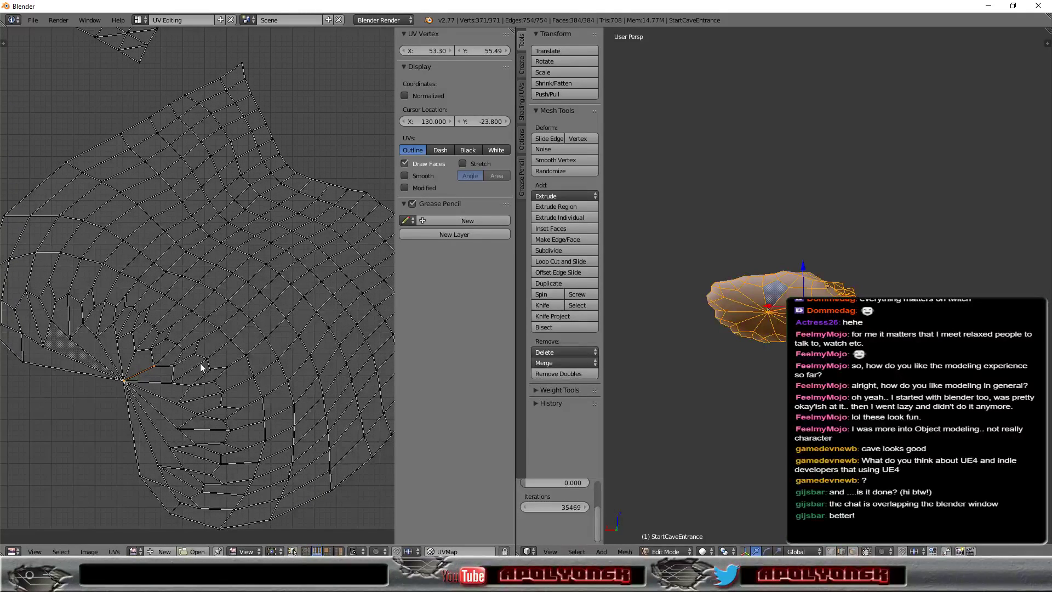
left_click(113, 551)
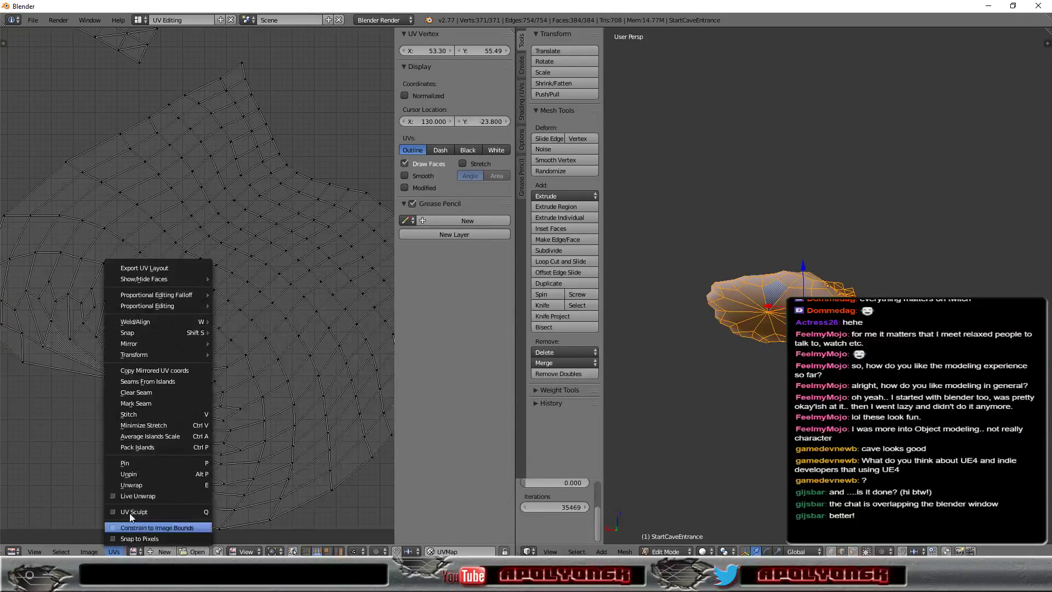
left_click(148, 405)
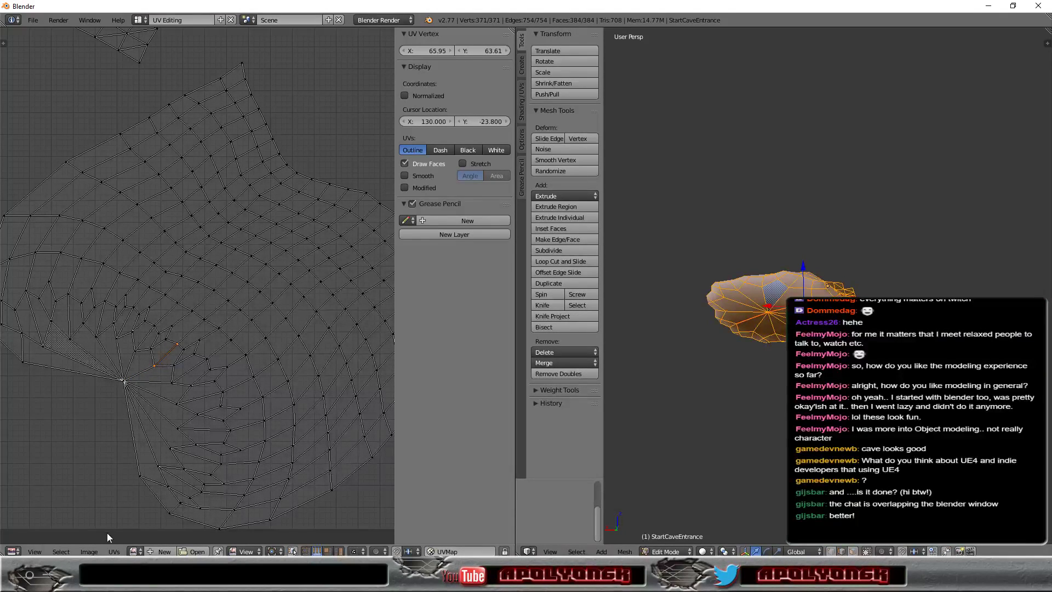
left_click(114, 551)
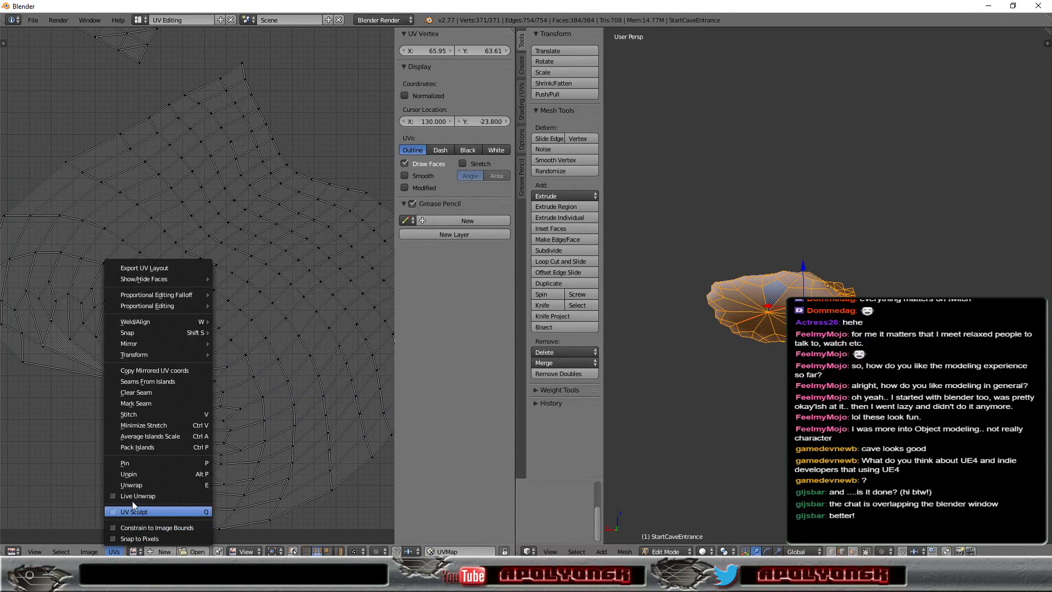
left_click(147, 406)
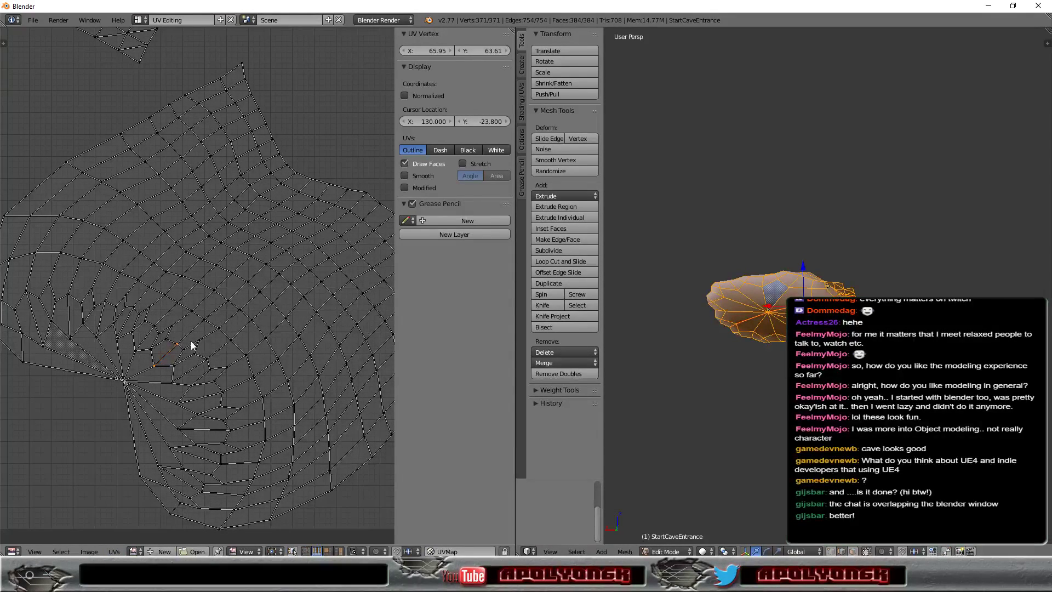
left_click(114, 551)
left_click(146, 403)
Re-unwrap the cave mesh with margin 0.001 using the new seams
mouse_move(728, 392)
middle_mouse_down()
mouse_move(811, 383)
mouse_move(683, 417)
mouse_move(711, 449)
mouse_move(758, 458)
mouse_move(759, 400)
mouse_move(719, 410)
middle_mouse_up()
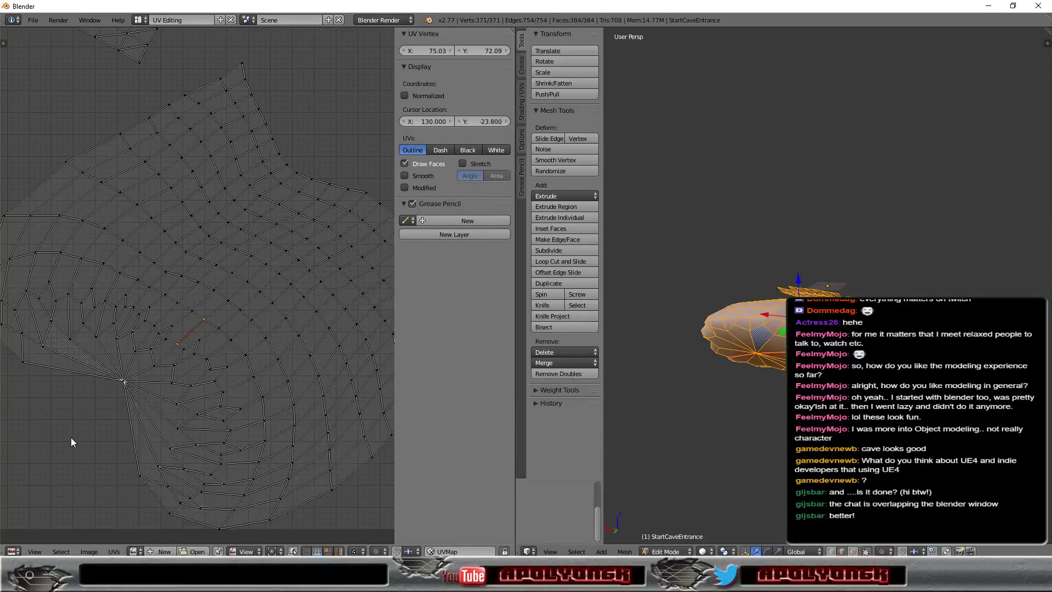
left_click(112, 551)
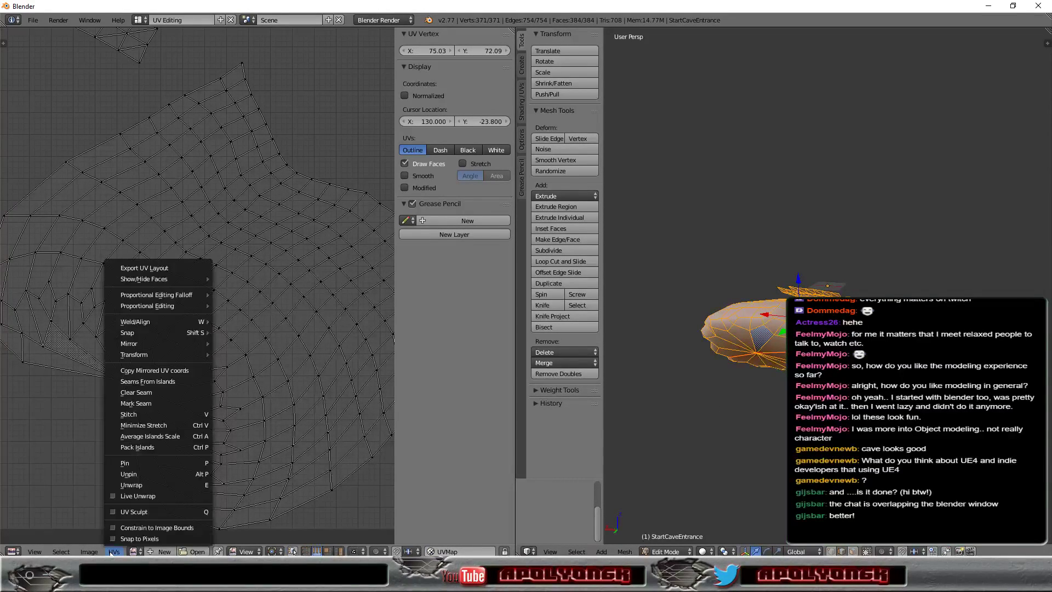
left_click(138, 486)
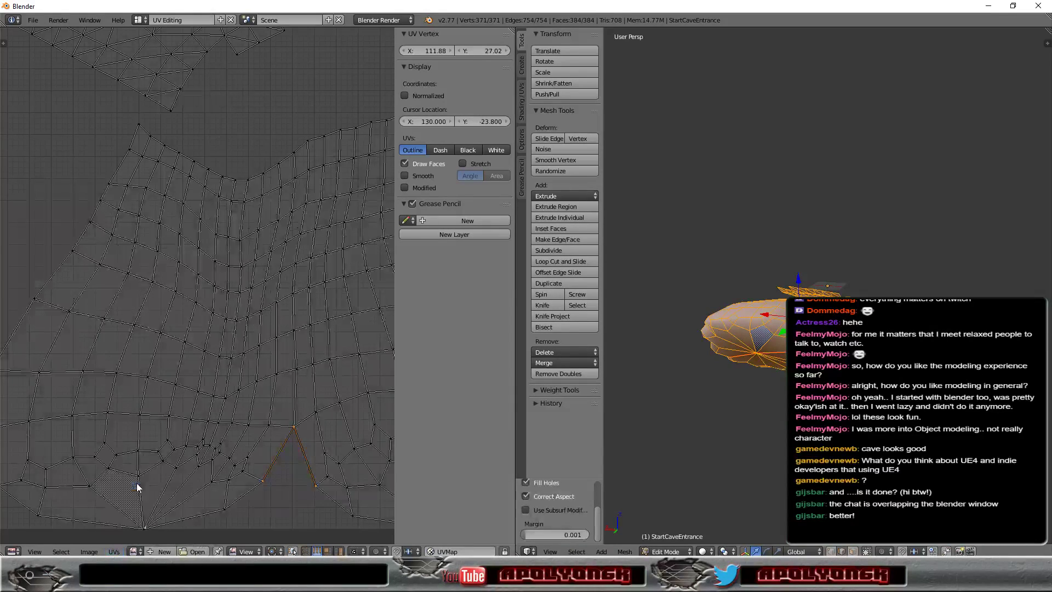
scroll(240, 412, "down", 5)
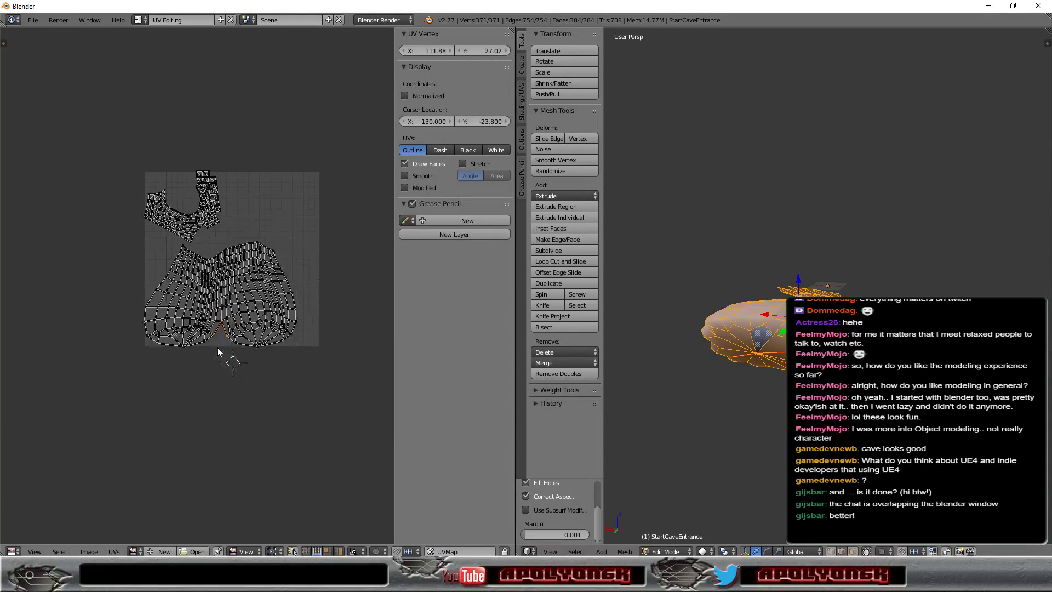
Run Minimize Stretch on the newly unwrapped cave UV layout
scroll(217, 347, "up", 1)
scroll(217, 348, "up", 1)
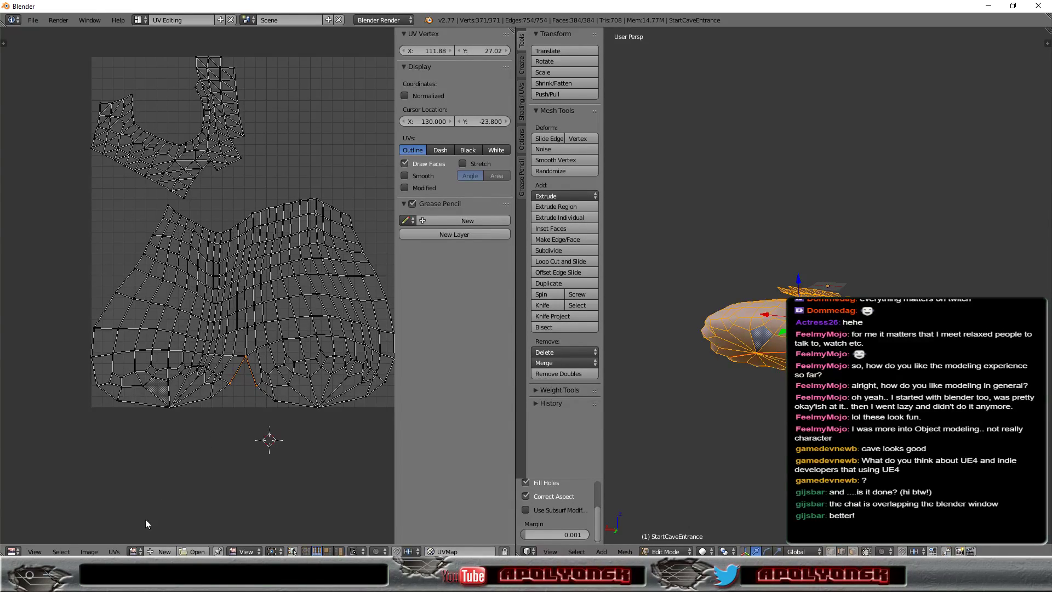
left_click(114, 551)
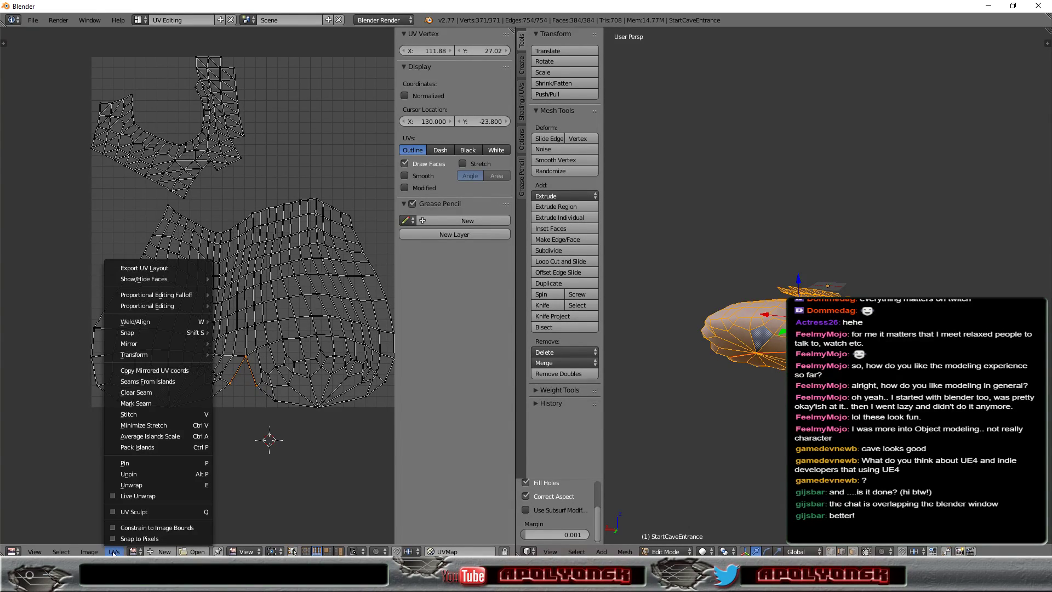
left_click(152, 425)
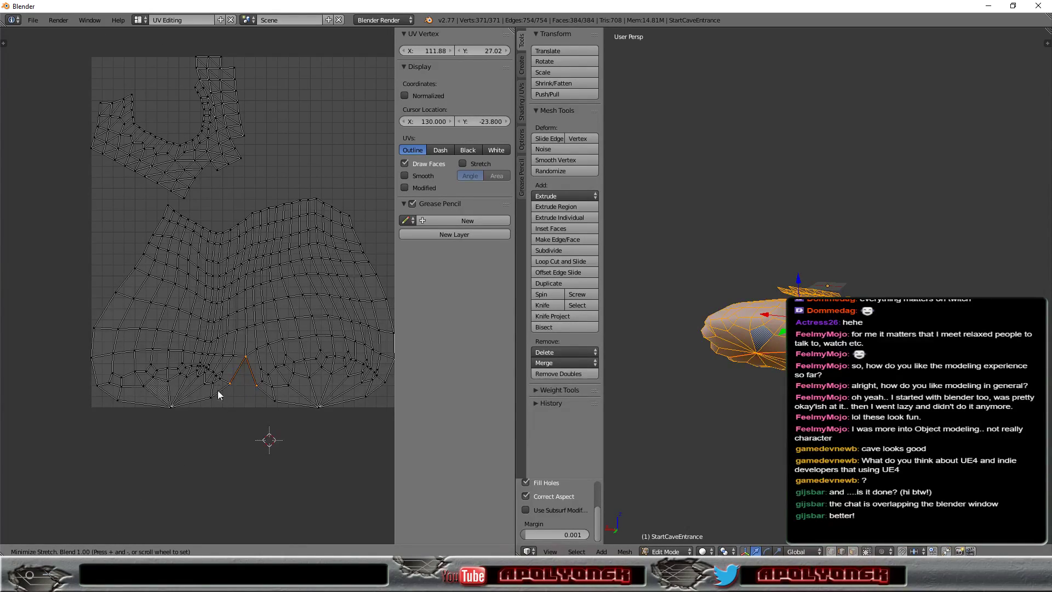
left_click(211, 449)
Average the scale of the cave's UV islands
left_click(114, 550)
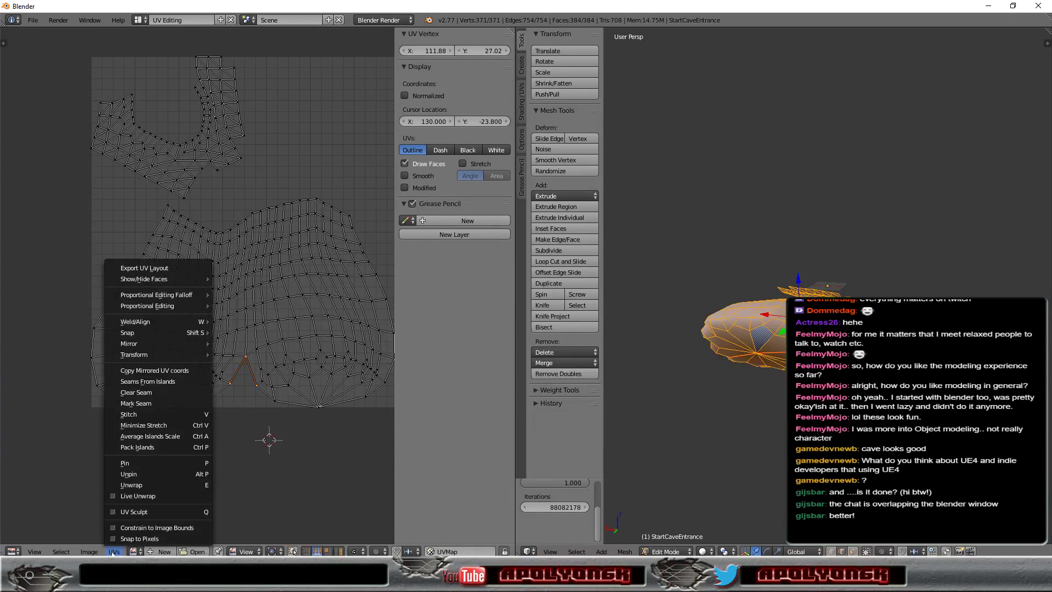
left_click(160, 437)
scroll(212, 436, "up", 6)
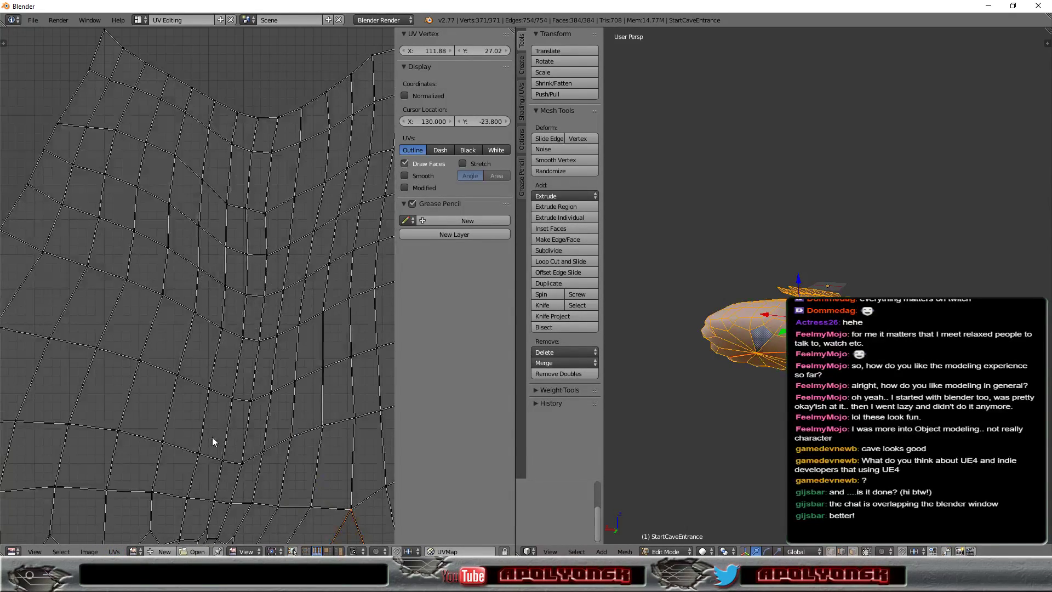
scroll(219, 411, "down", 3)
scroll(235, 363, "down", 2)
scroll(232, 328, "down", 1)
scroll(231, 326, "down", 2)
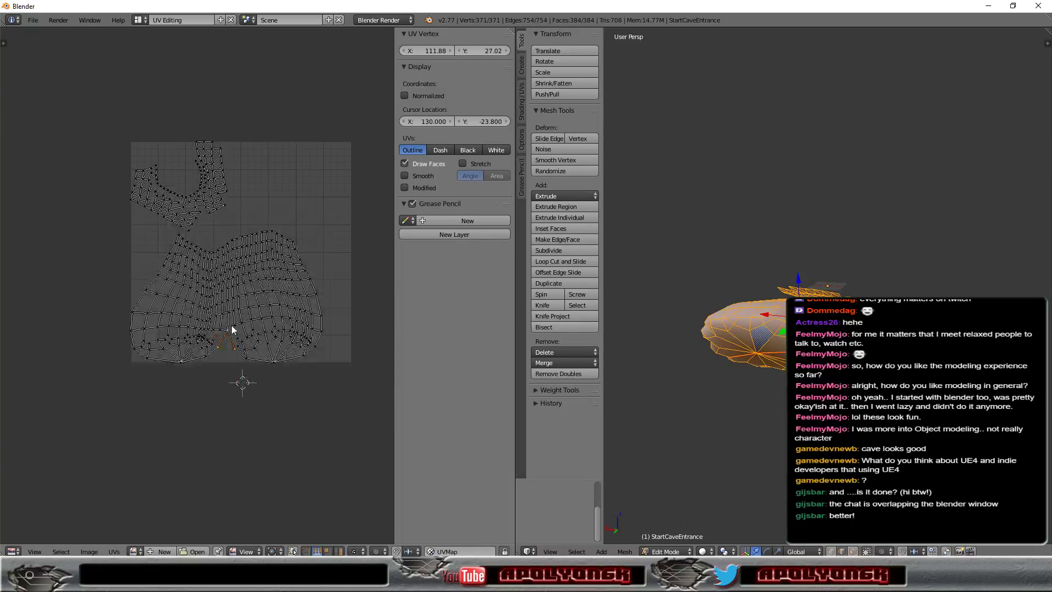
Move the 2D cursor below the UV layout to 129.467, -60.733
left_click(176, 412)
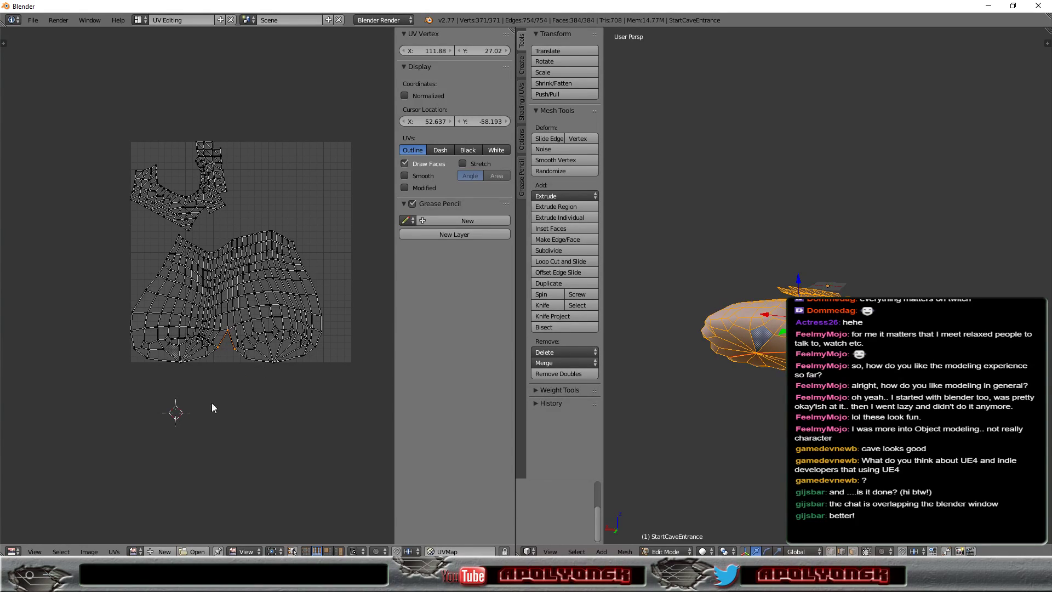
left_click(242, 415)
left_click(114, 551)
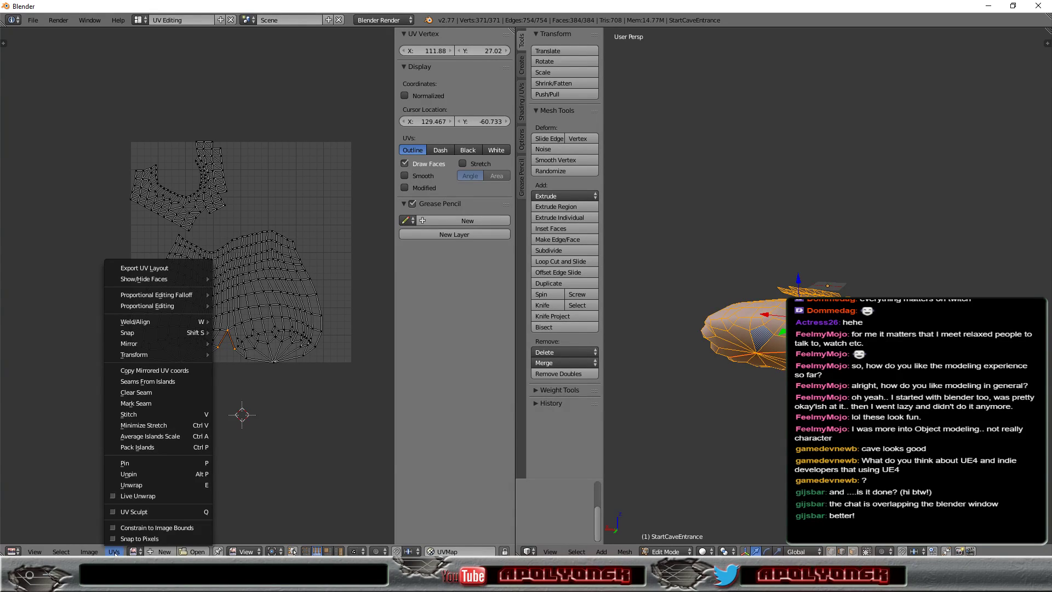
Re-unwrap the cave entrance mesh
left_click(169, 485)
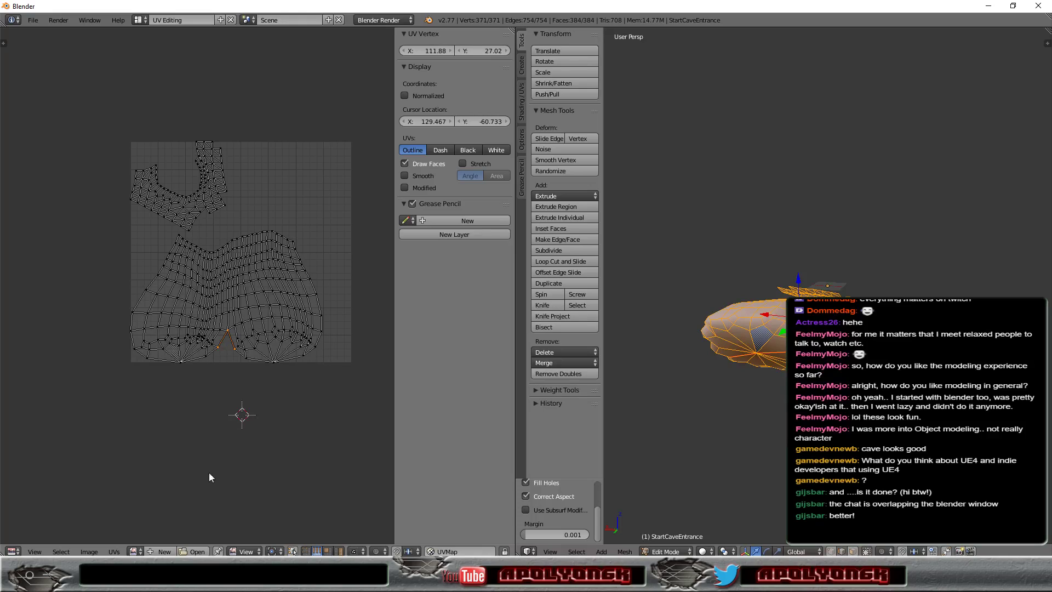
scroll(221, 462, "up", 3)
scroll(222, 462, "down", 1)
scroll(221, 462, "down", 1)
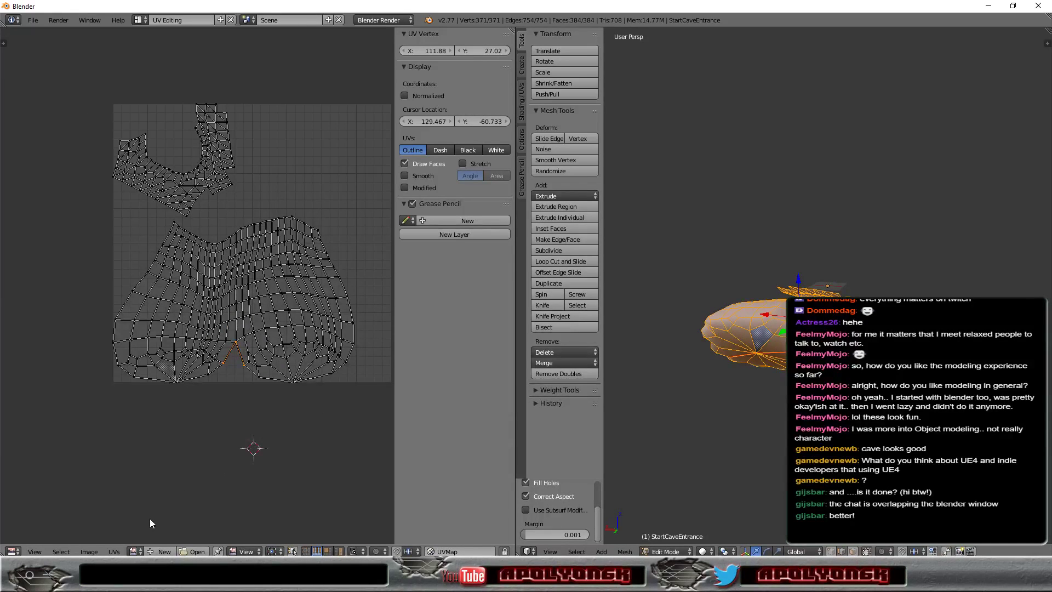
Fully relax the new UVs with Minimize Stretch at blend 0.000
left_click(114, 553)
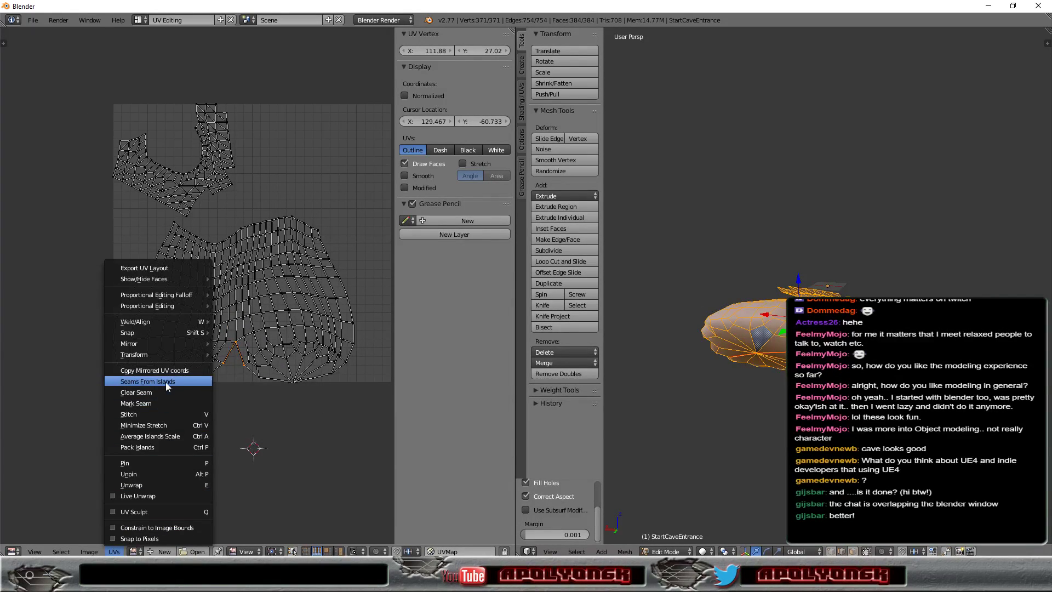
left_click(163, 425)
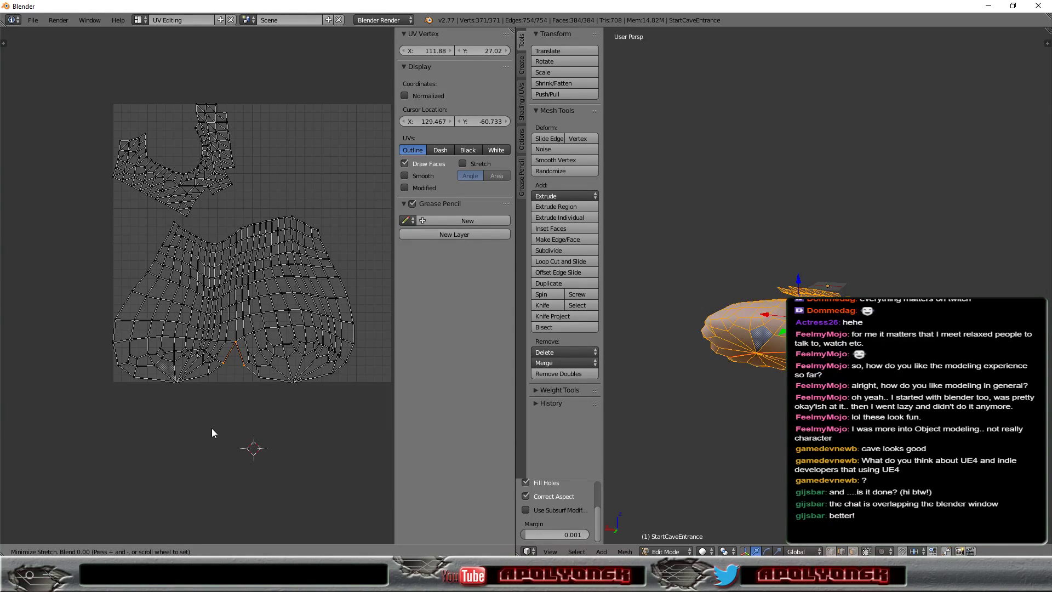
left_click(212, 410)
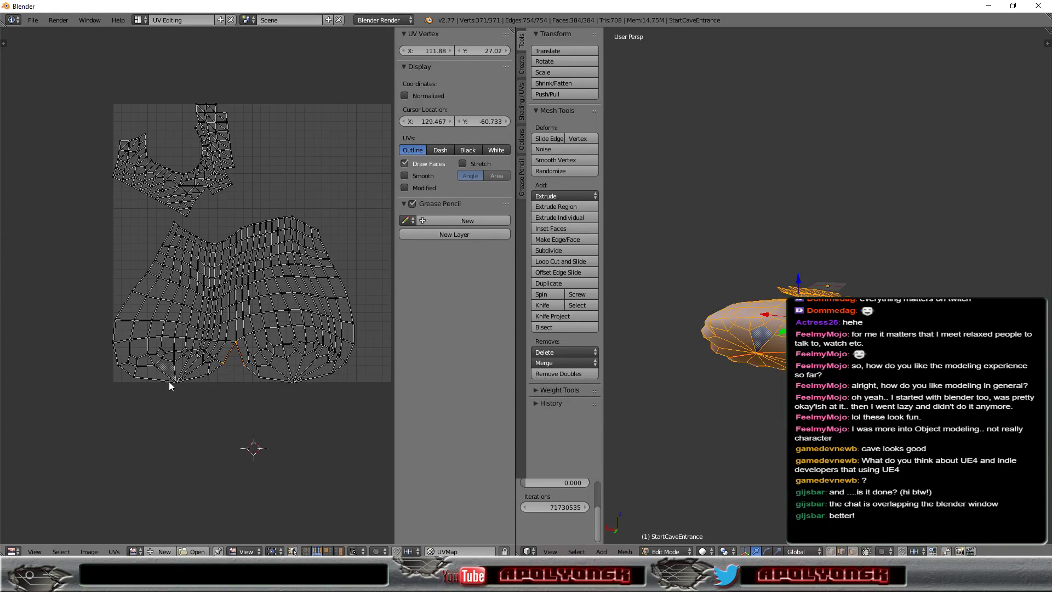
scroll(188, 384, "up", 2)
Select edges near the bottom of the lower UV islands while browsing the UVs menu
right_click(159, 415)
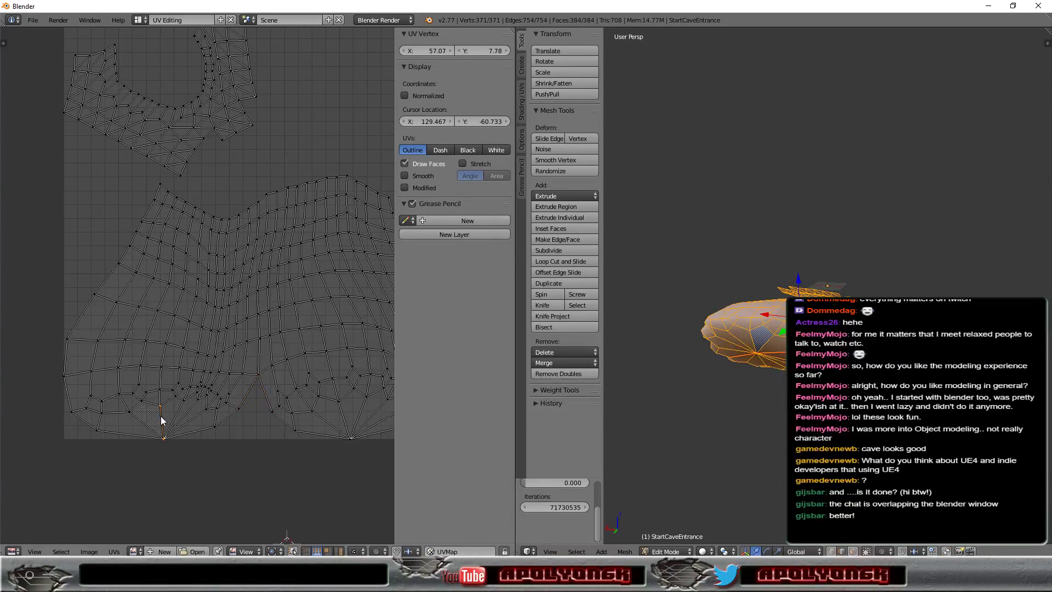
left_click(113, 552)
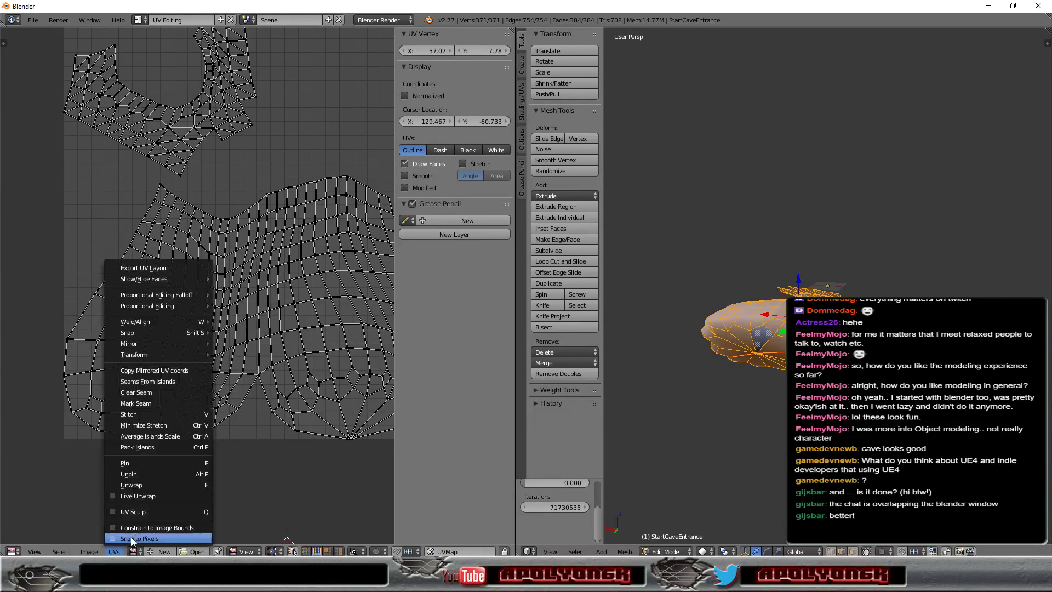
left_click(156, 402)
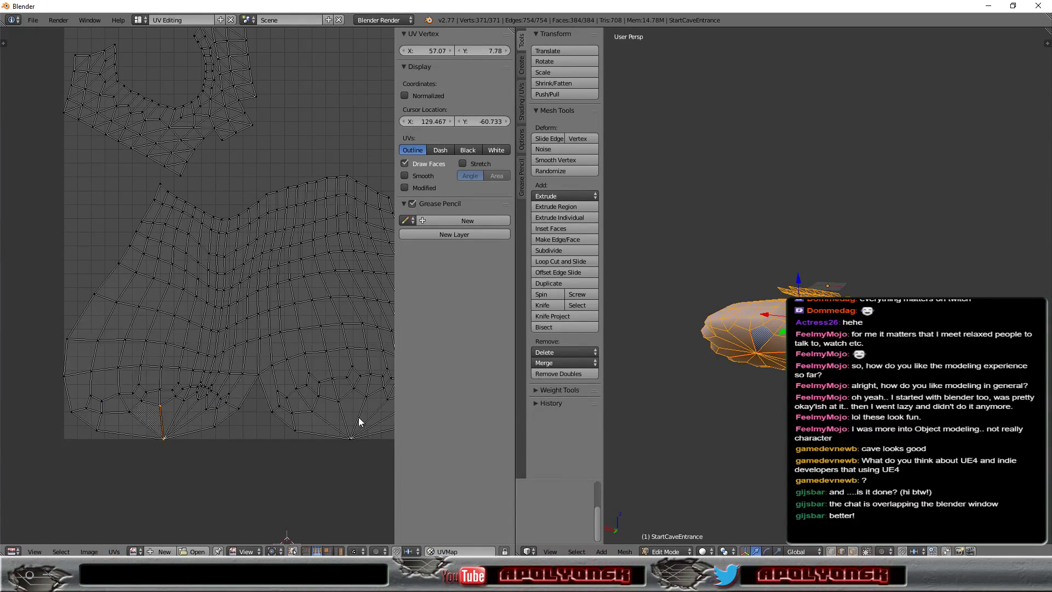
left_click(360, 419)
left_click(116, 554)
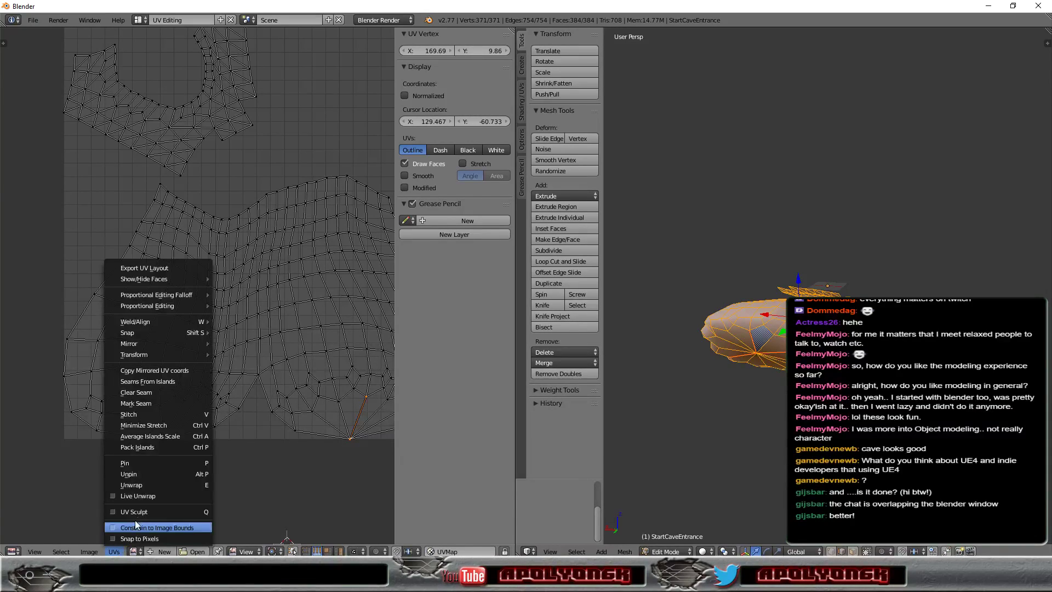
left_click(155, 405)
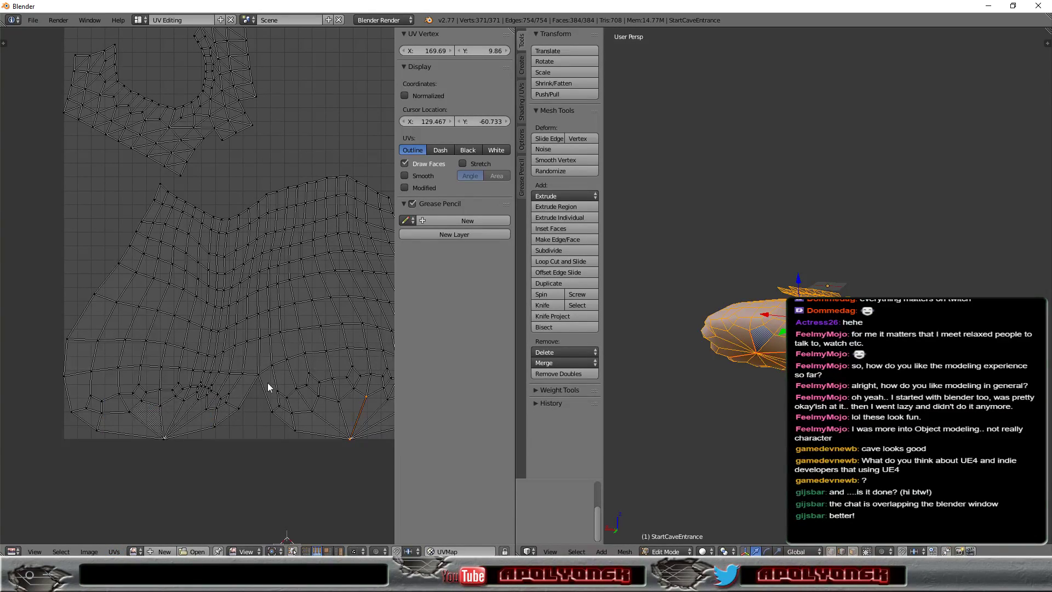
scroll(291, 136, "down", 5)
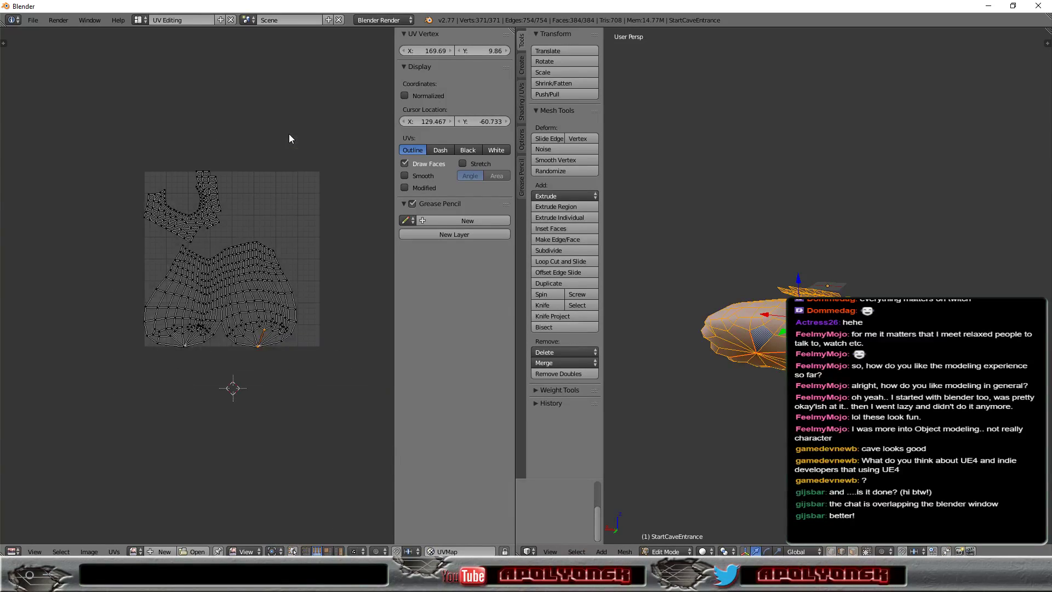
scroll(249, 168, "up", 2)
scroll(249, 168, "up", 2)
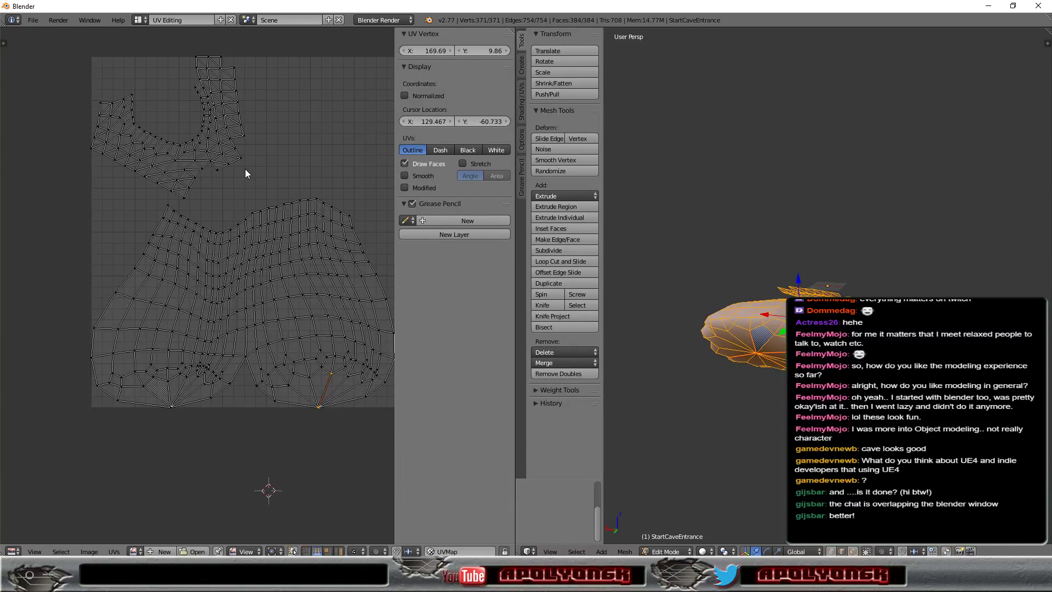
Nudge a vertex on the upper UV island slightly down to 77.32, 178.45
right_click(193, 146)
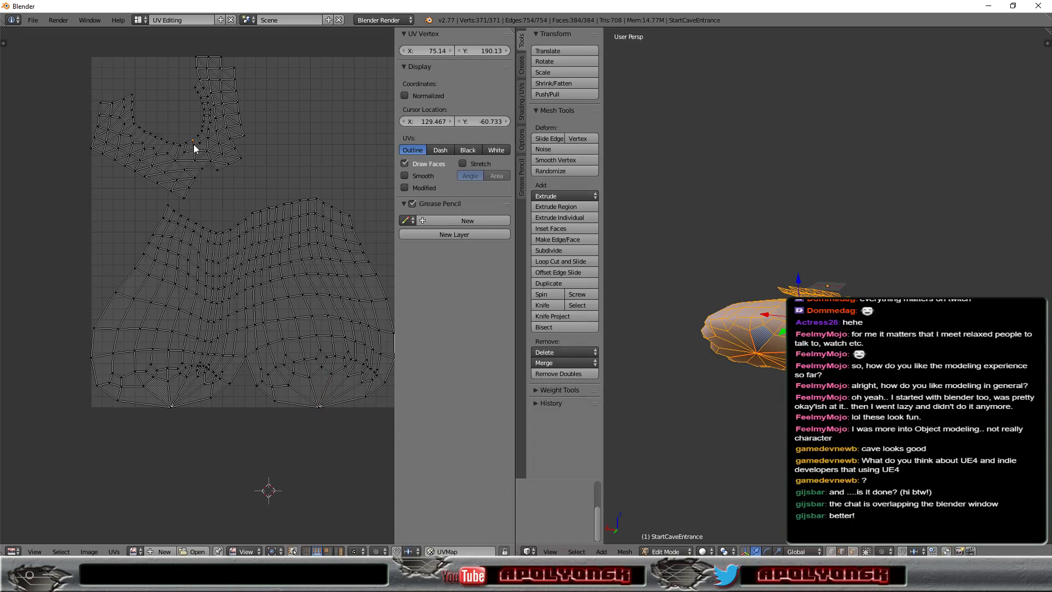
left_click(114, 552)
right_click_drag(195, 158, 205, 186)
left_click(114, 552)
left_click(142, 406)
right_click_drag(196, 159, 198, 163)
left_click(113, 552)
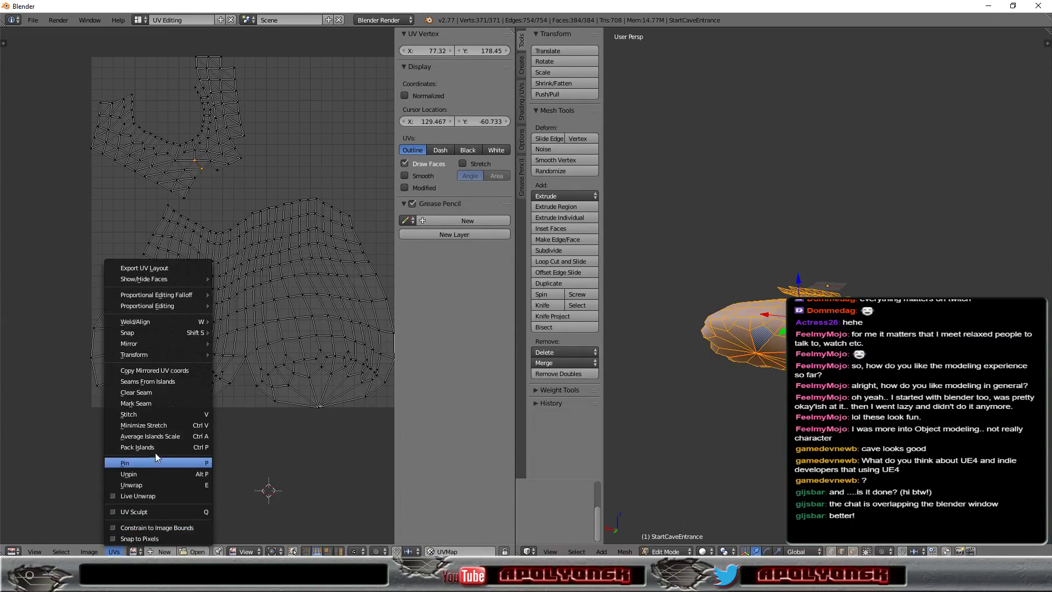
Mark the selected edges as a seam and re-unwrap, splitting the upper strip into two islands
left_click(150, 406)
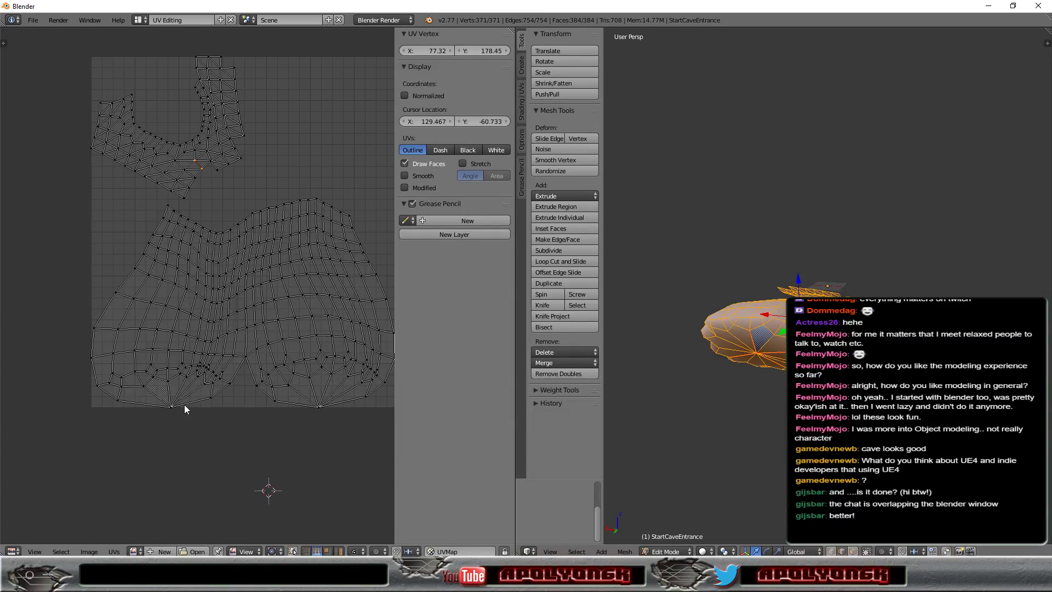
left_click(114, 551)
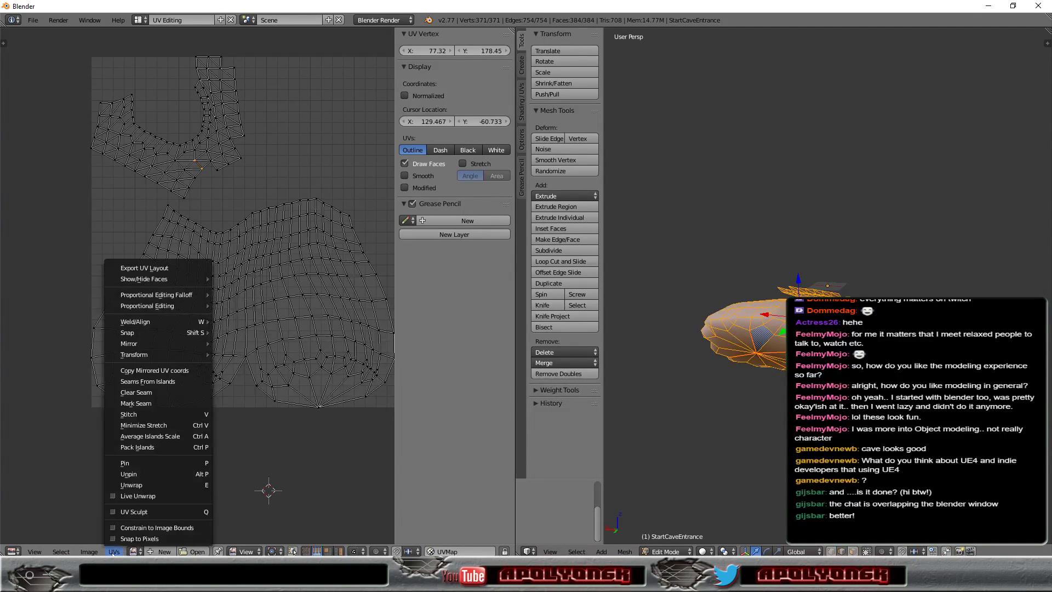
left_click(156, 485)
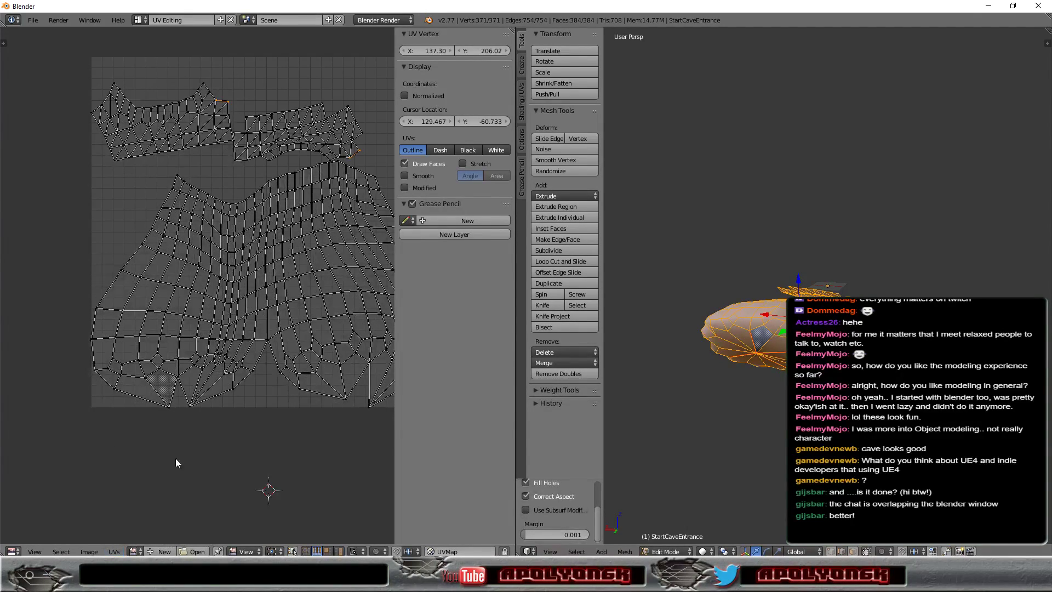
scroll(251, 421, "down", 4)
scroll(253, 387, "up", 3)
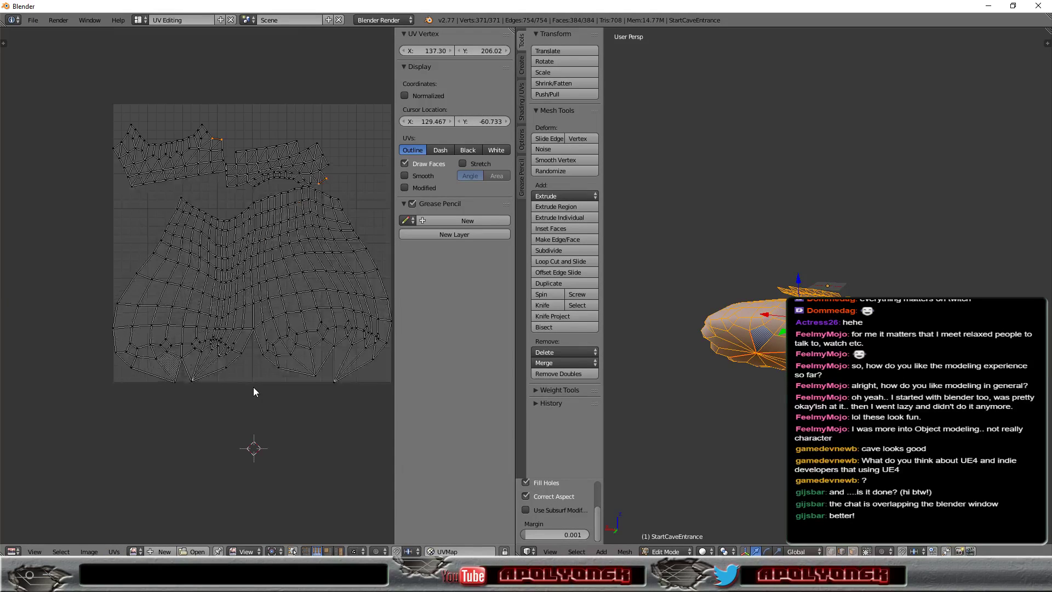
Start a Minimize Stretch pass at blend 0.00 on the new UV islands
scroll(254, 386, "up", 1)
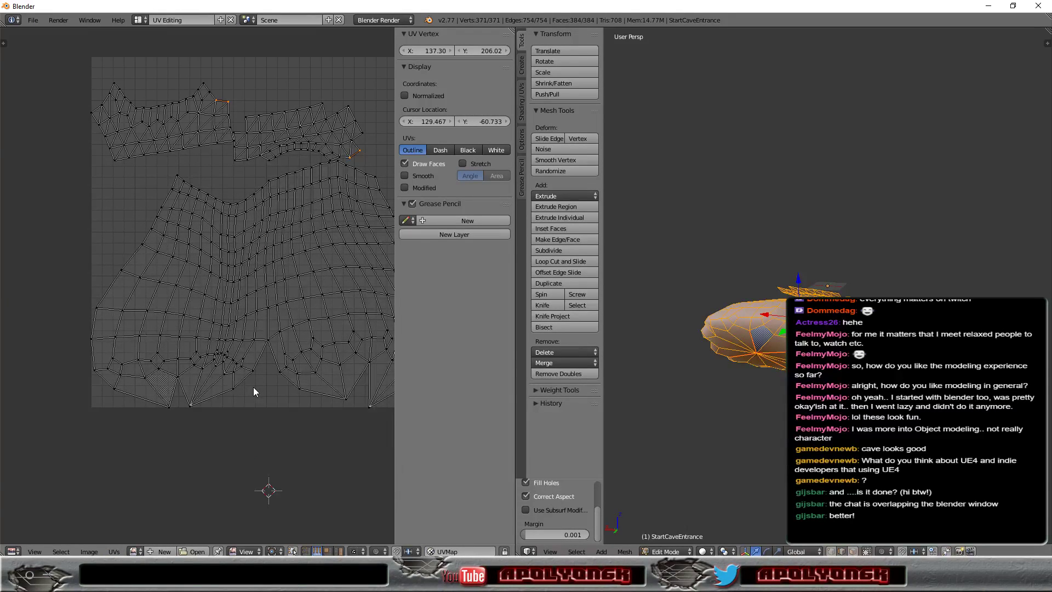
scroll(253, 386, "down", 1)
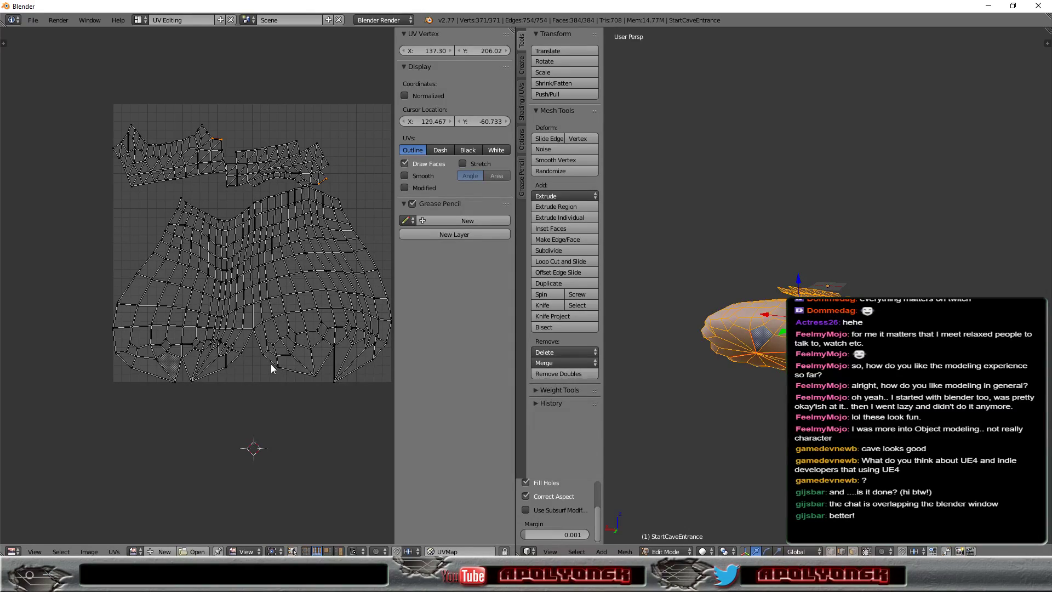
left_click(113, 551)
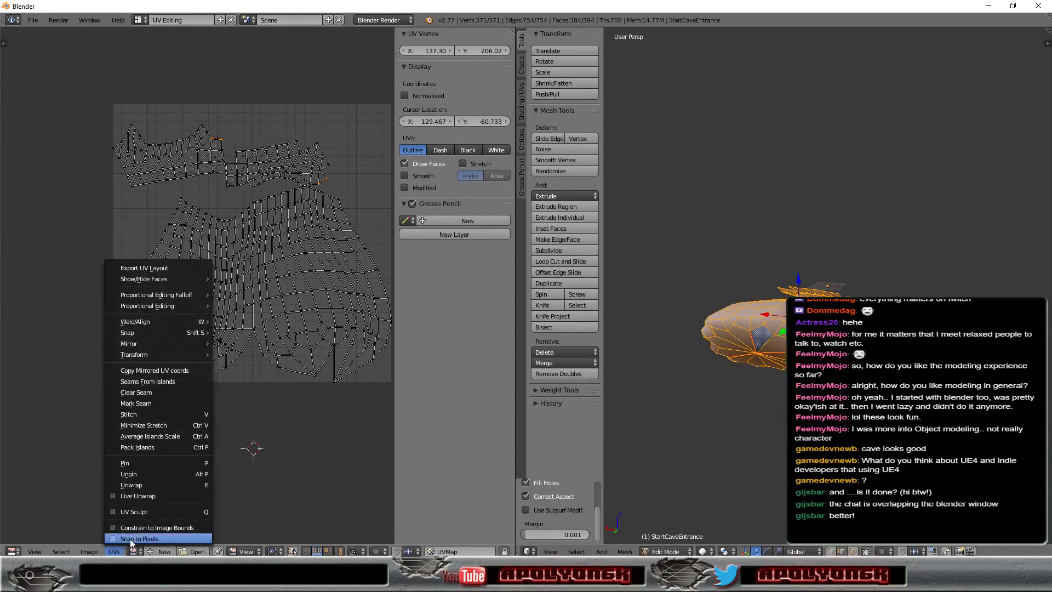
left_click(156, 426)
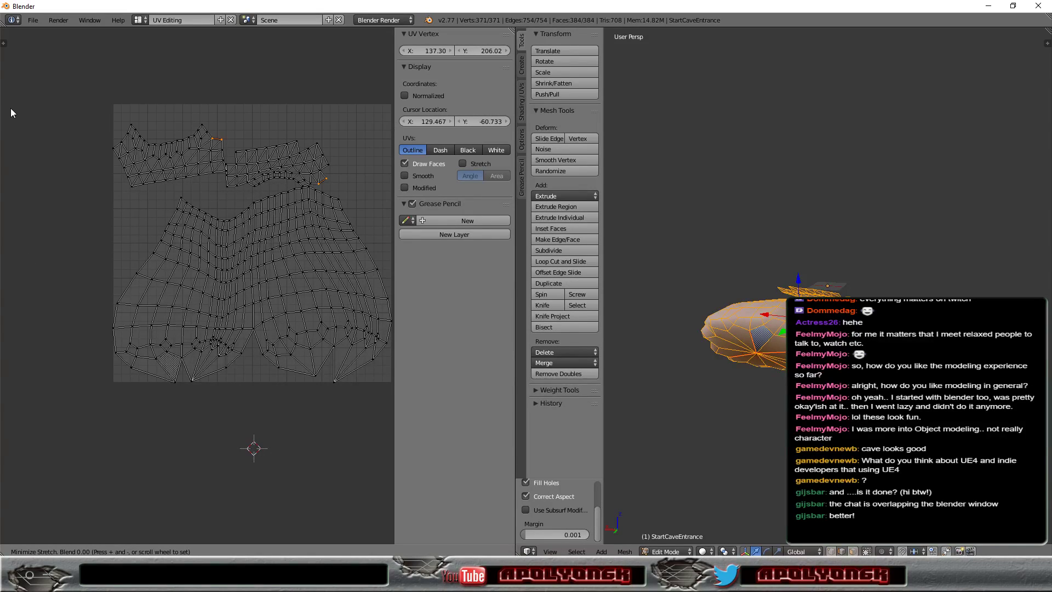
Finish the Minimize Stretch pass at 84416693 iterations and bring up the File export options
left_click(317, 141)
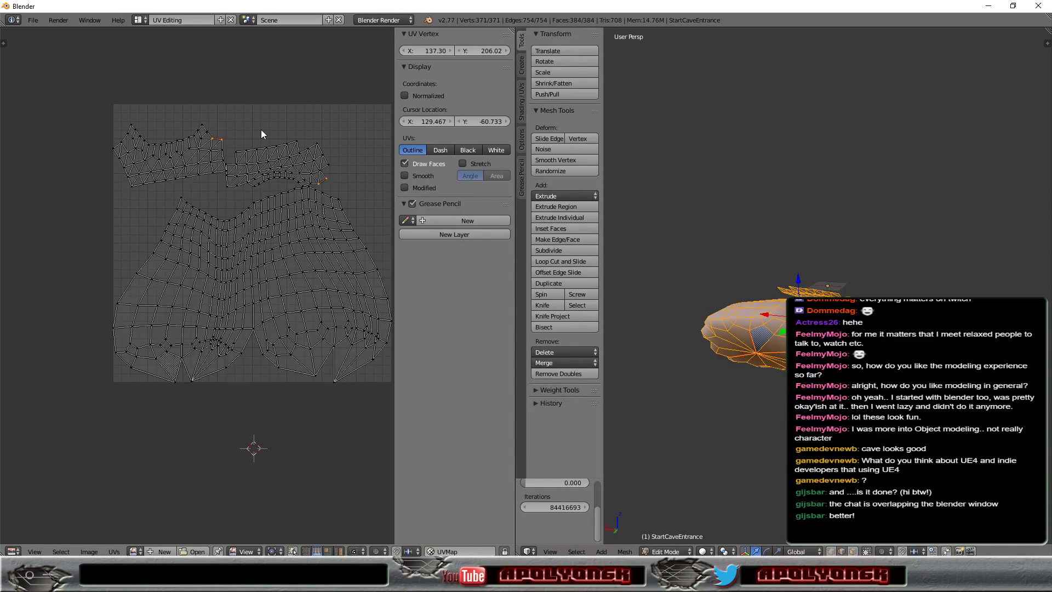
scroll(268, 129, "up", 3)
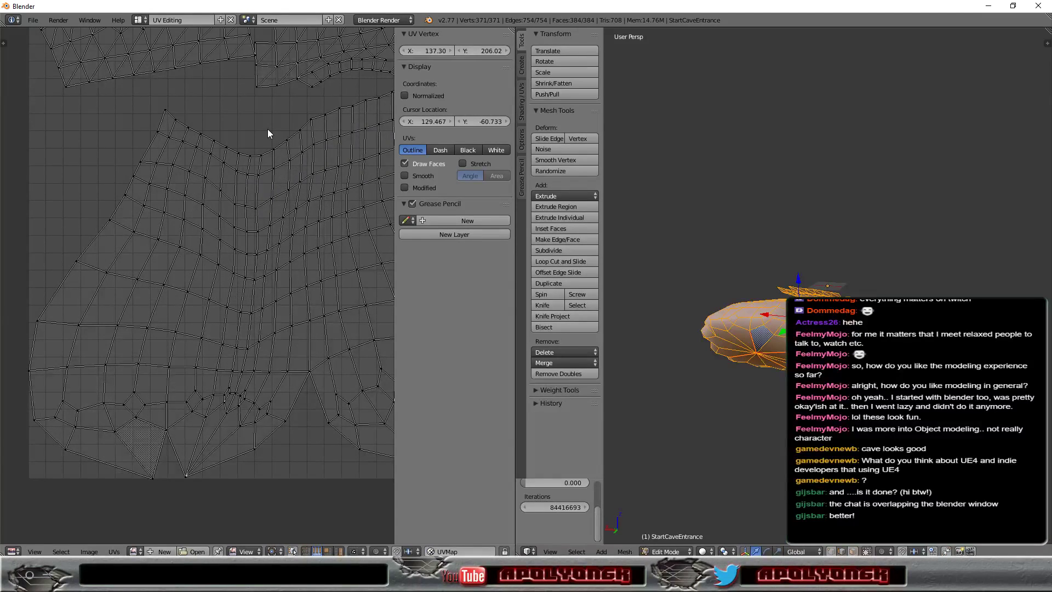
scroll(268, 129, "down", 2)
scroll(268, 128, "down", 2)
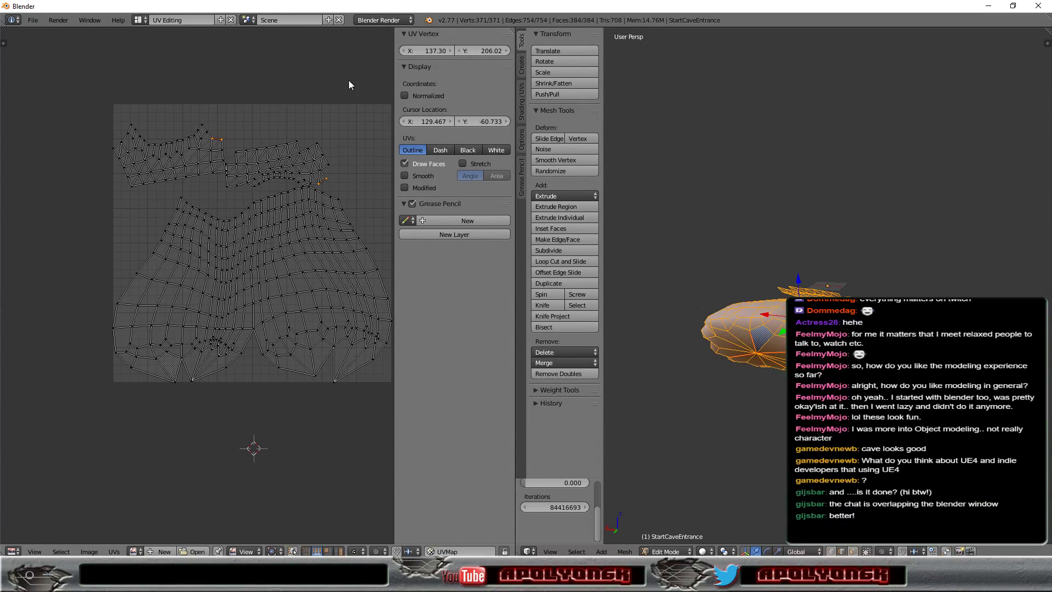
left_click(38, 22)
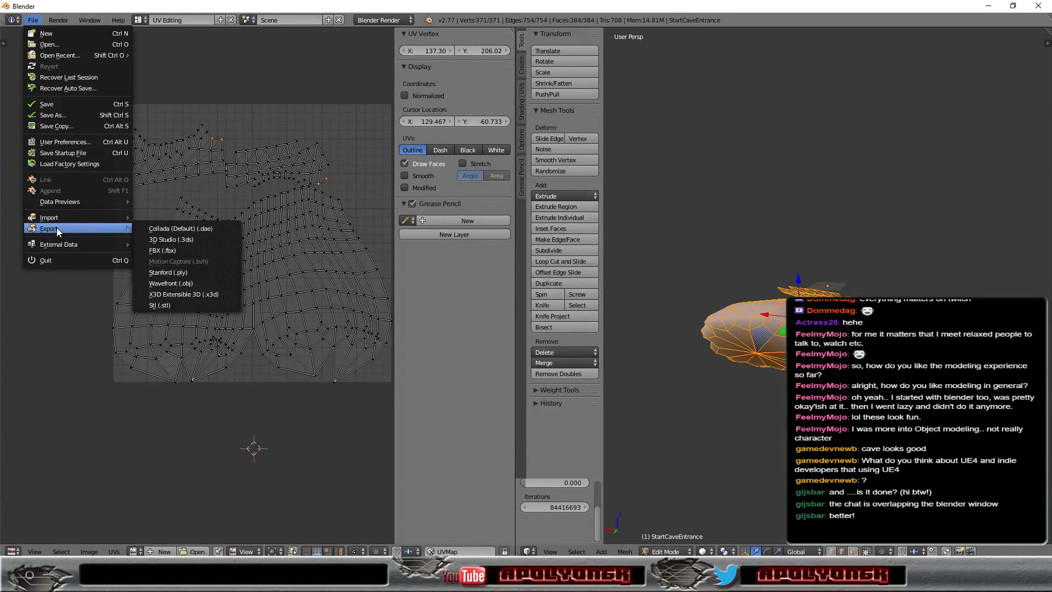
mouse_move(49, 229)
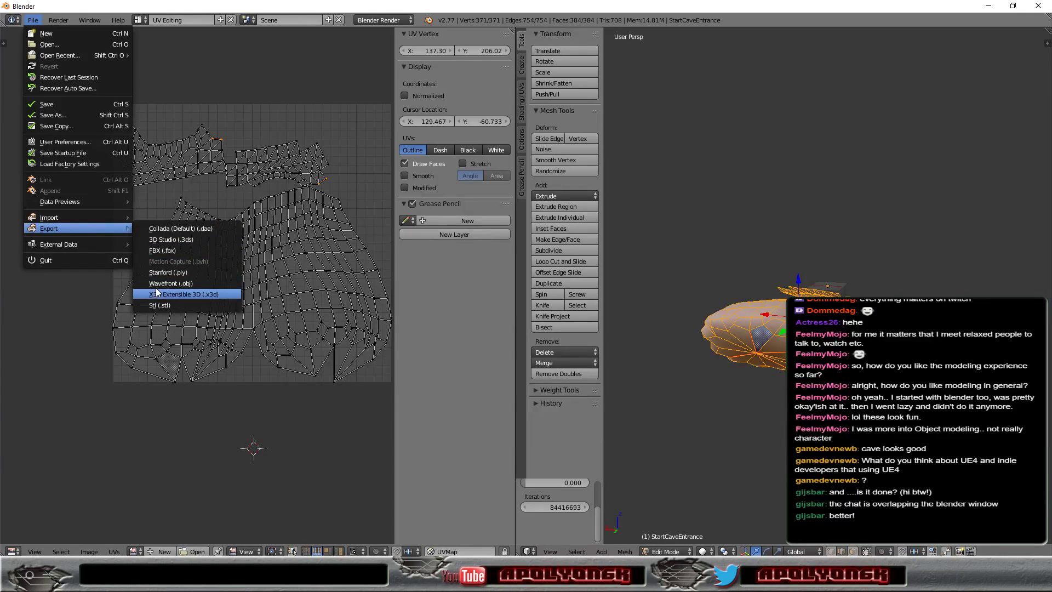
Export the cave entrance as Wavefront OBJ, overwriting StartCaveEntrance.obj
left_click(165, 283)
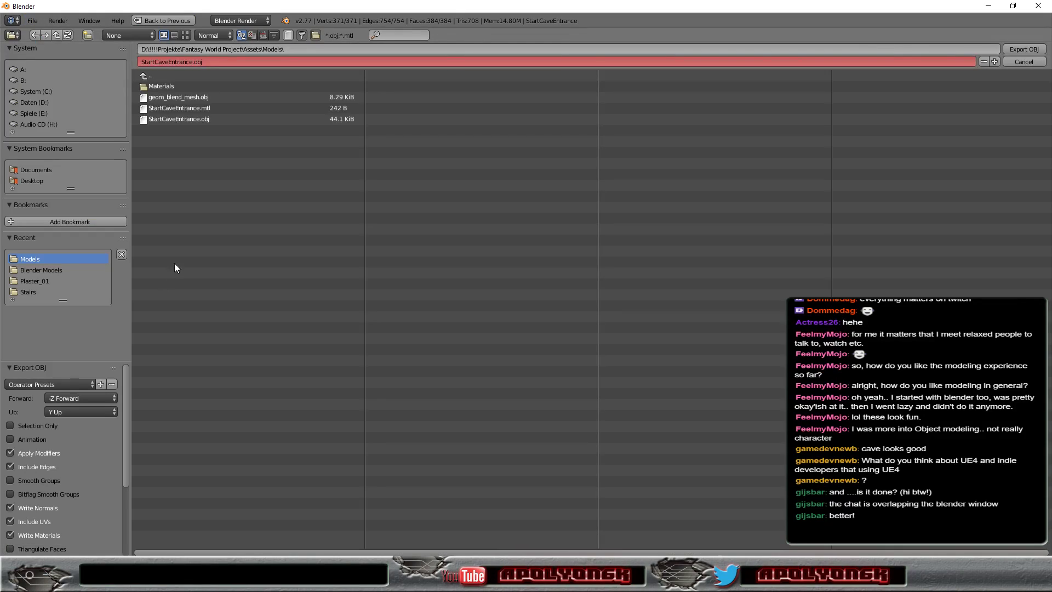
left_click(185, 118)
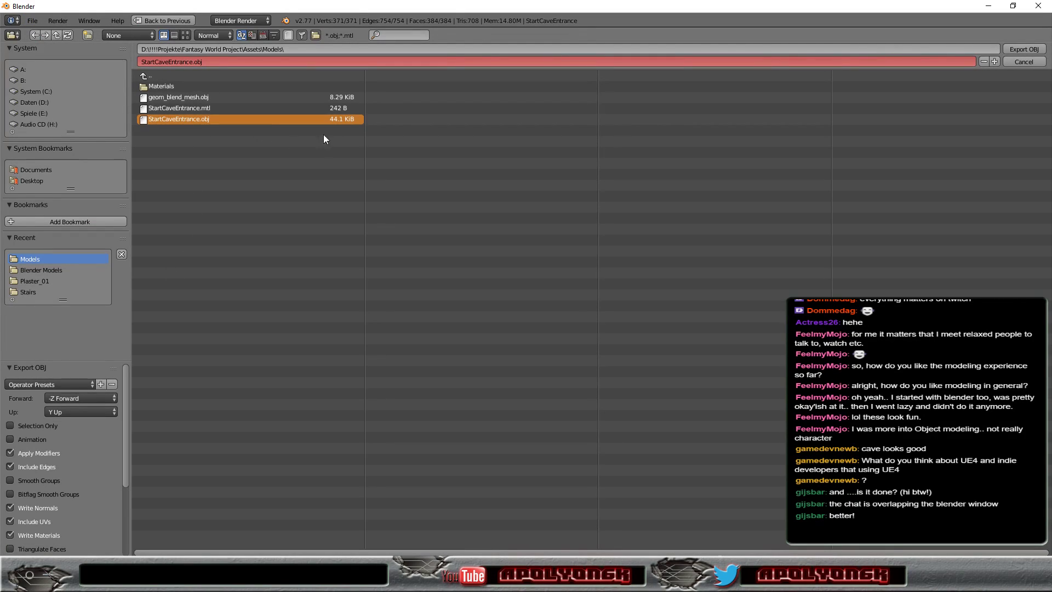
left_click(1020, 51)
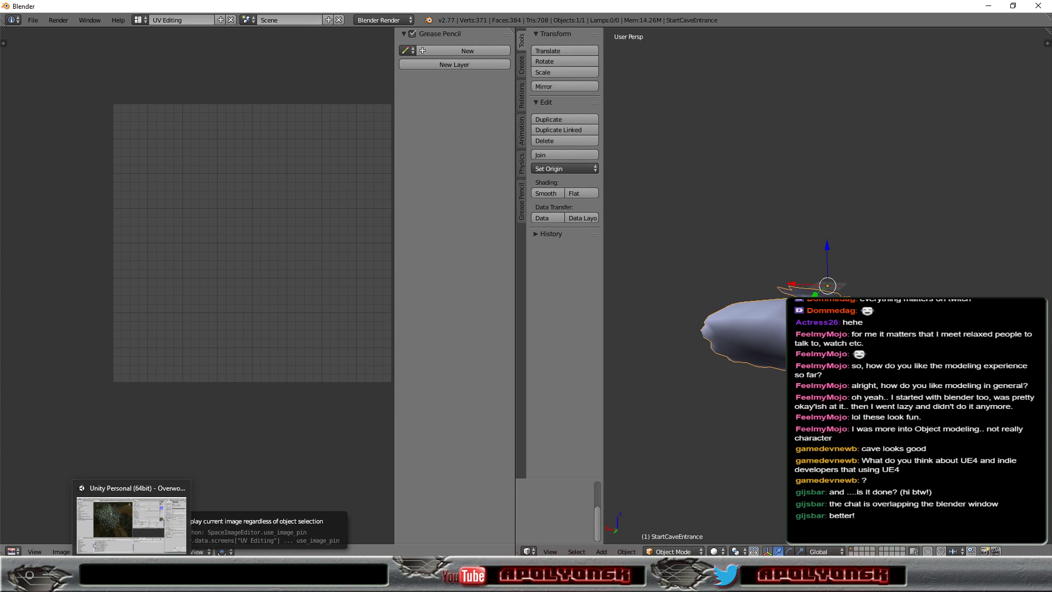
Switch to Unity and zoom the Scene view to see the updated cave mesh
left_click(131, 525)
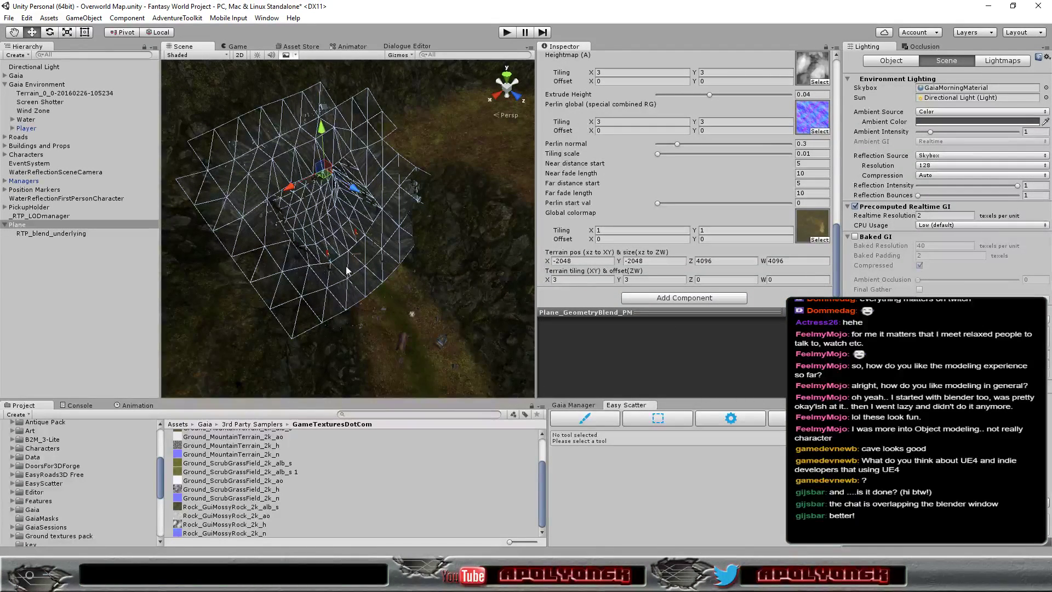
scroll(351, 268, "up", 2)
scroll(351, 268, "up", 2)
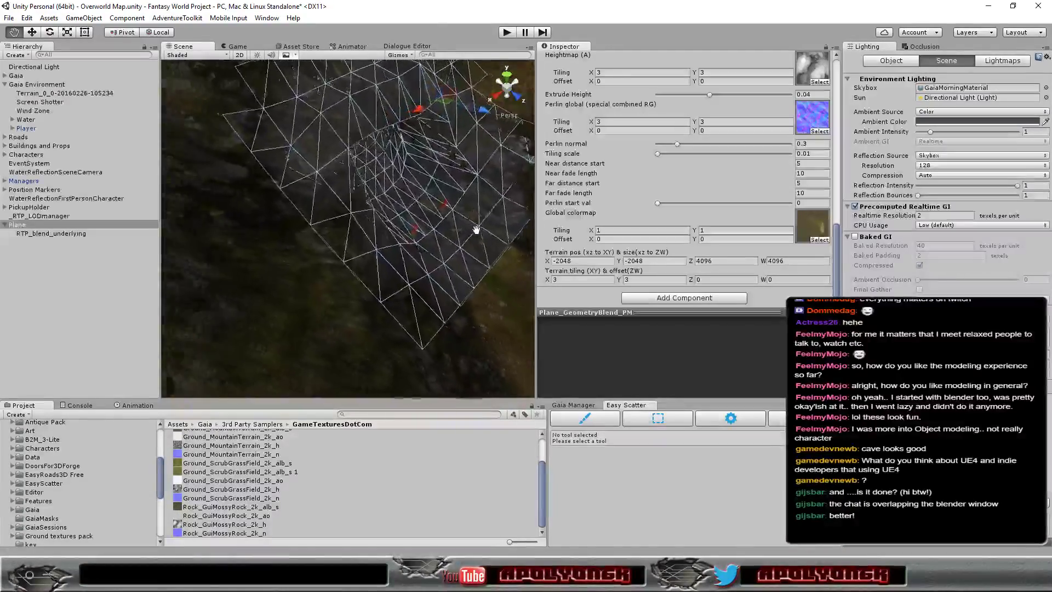